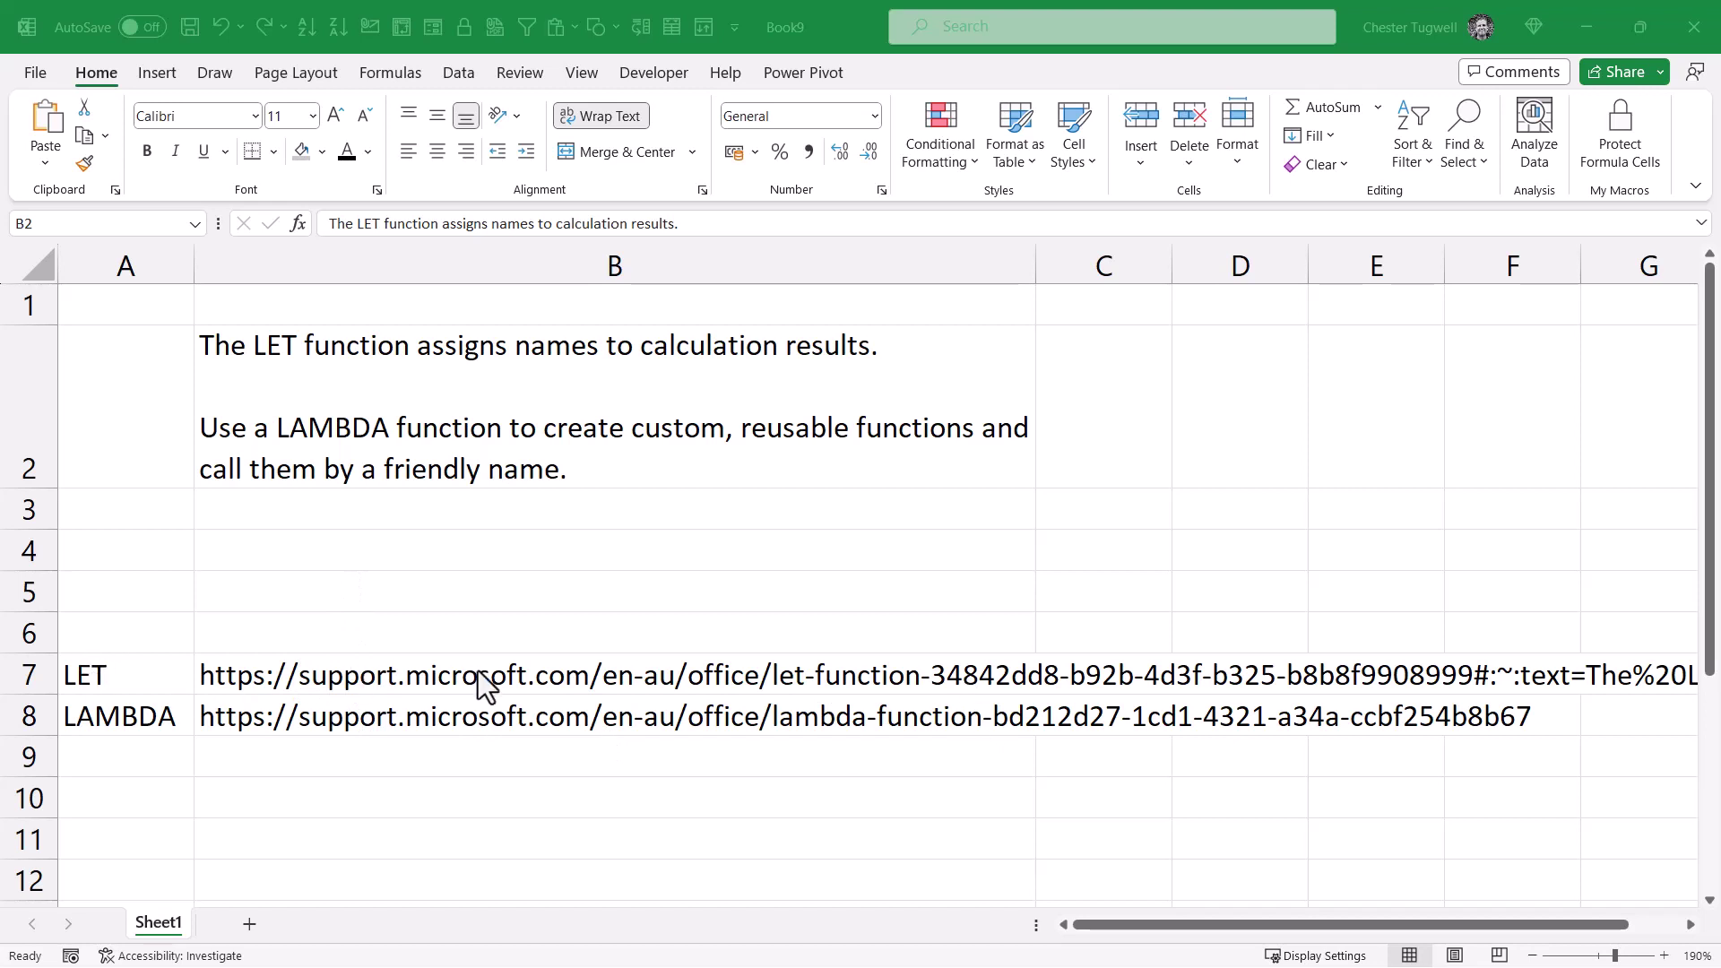
# Format the word LET in the B2 note blue with a single underline.
pyautogui.click(308, 547)
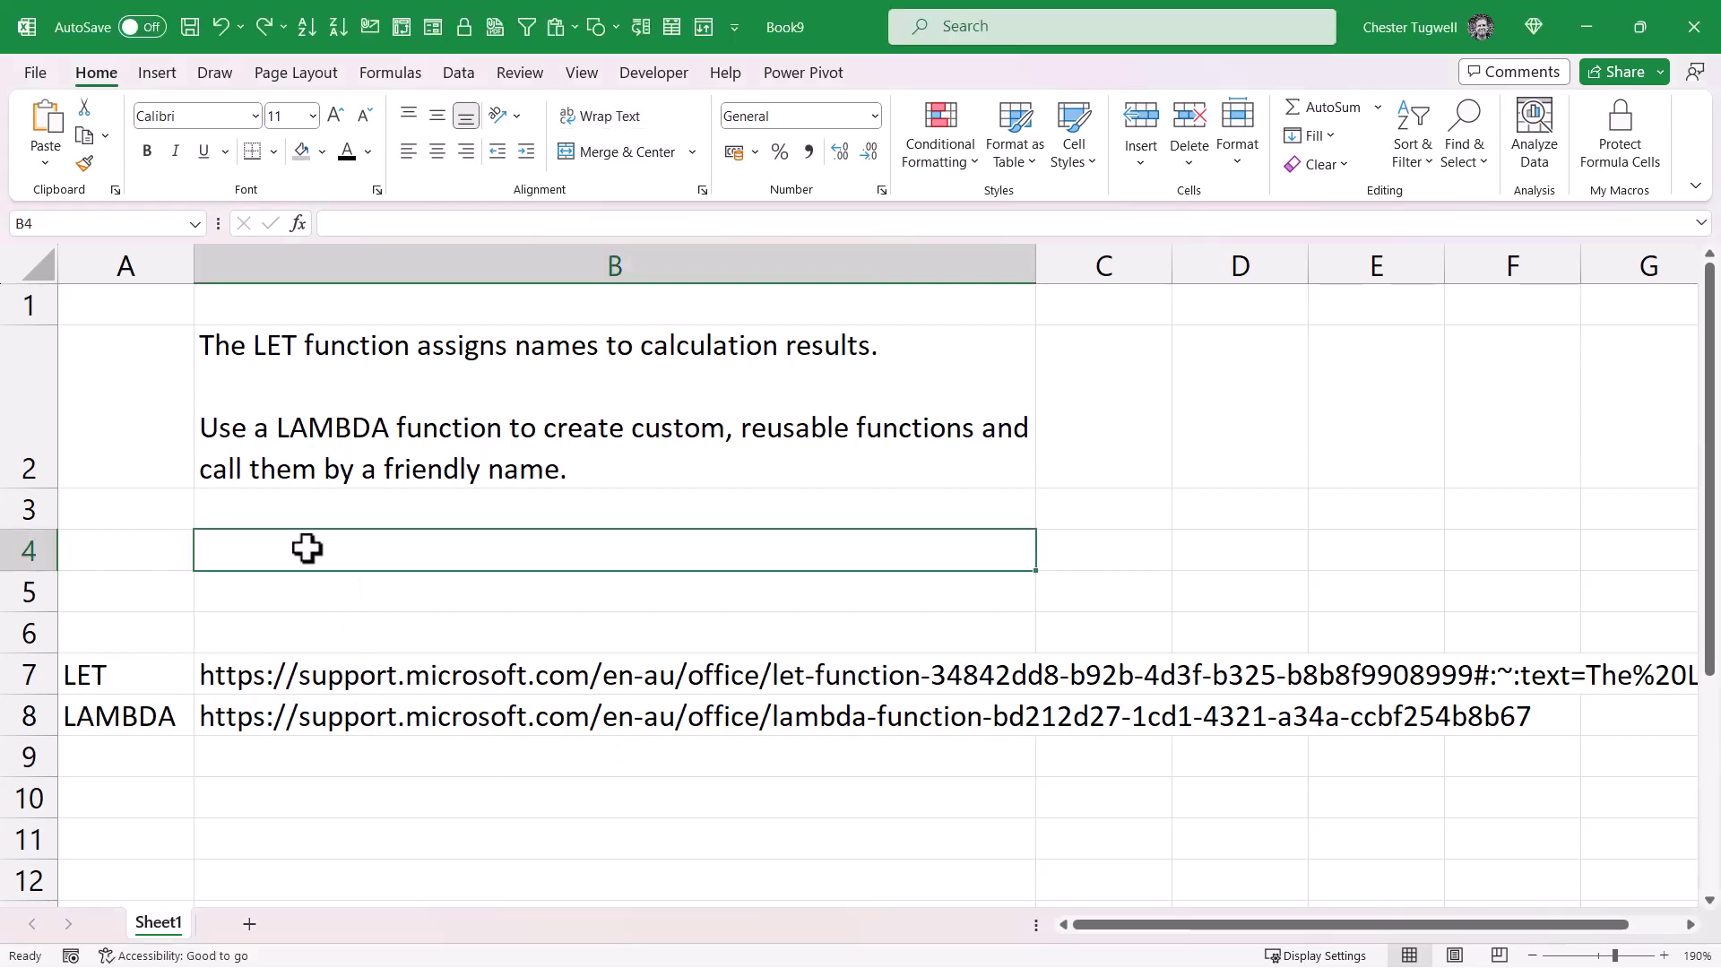
pyautogui.doubleClick(296, 388)
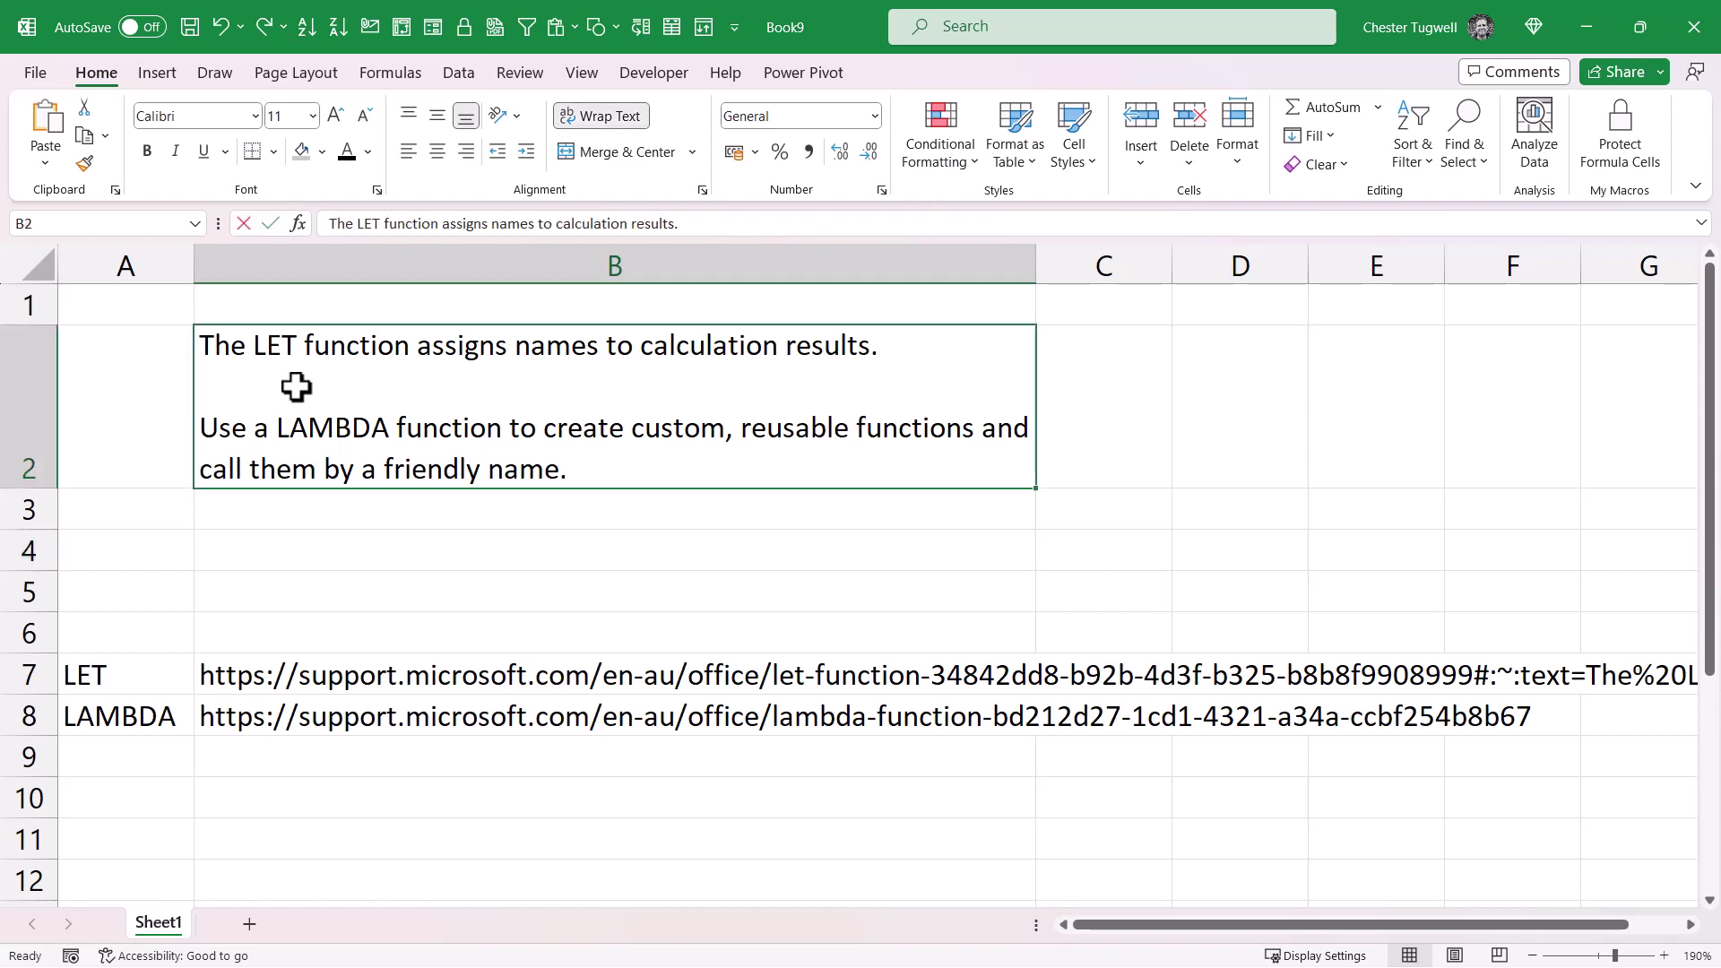
pyautogui.moveTo(293, 380); pyautogui.dragTo(254, 380)
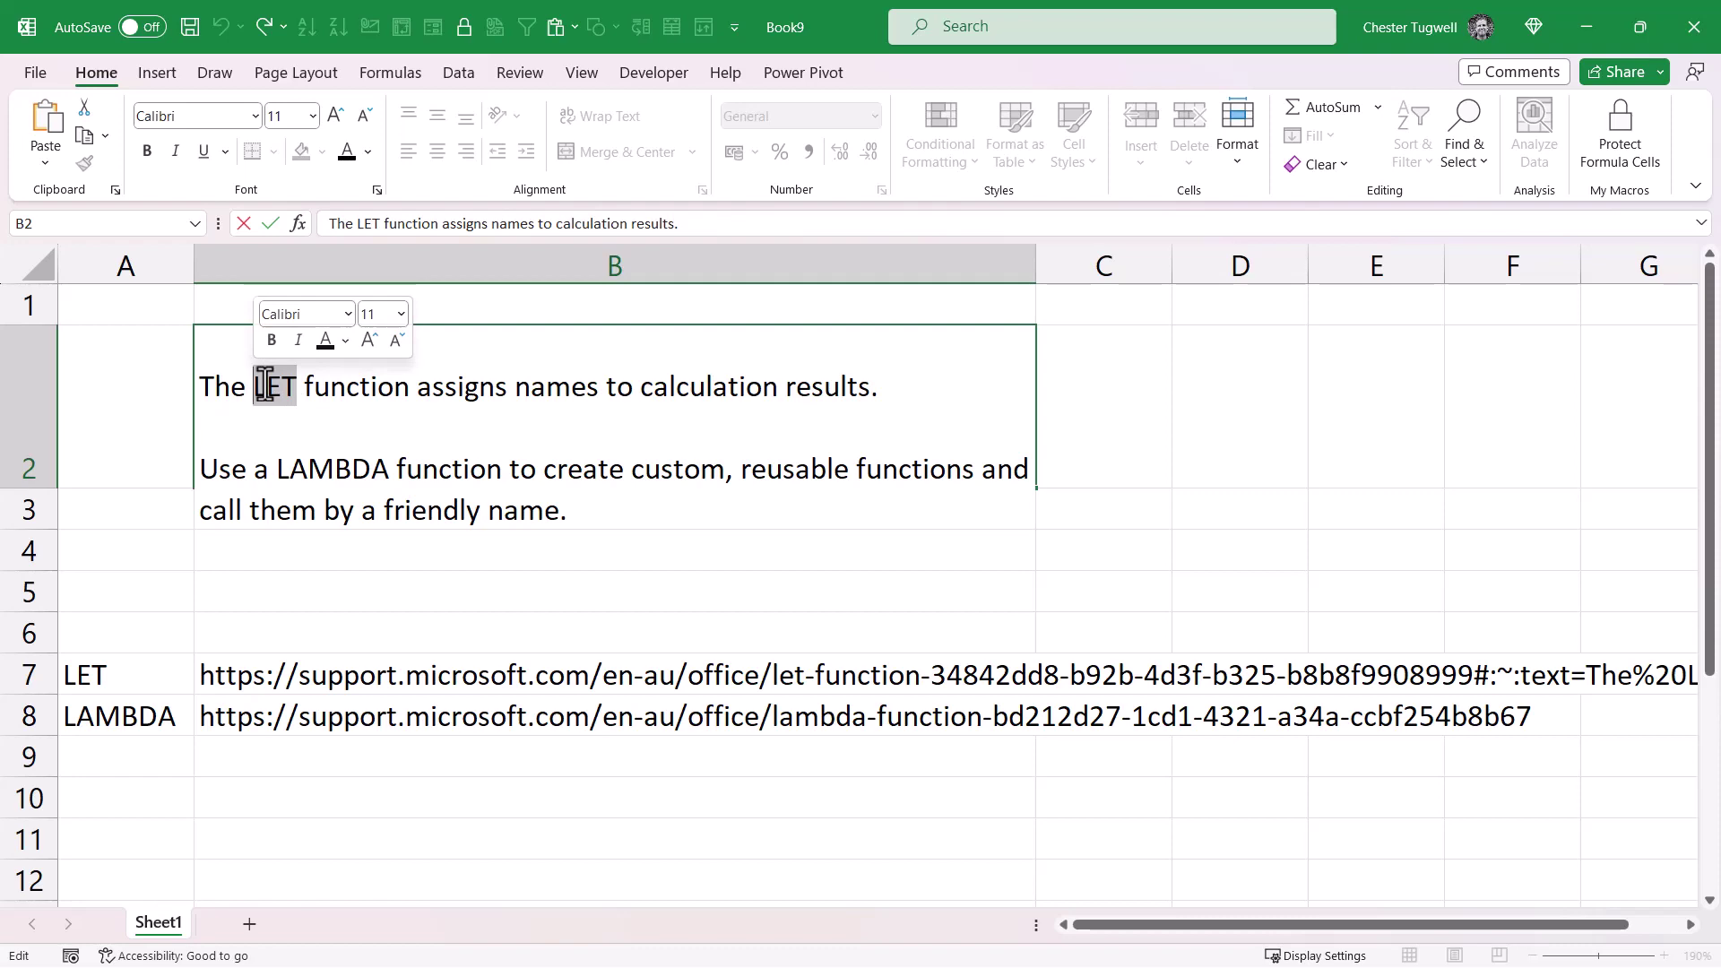
pyautogui.hotkey('ctrl', '1')
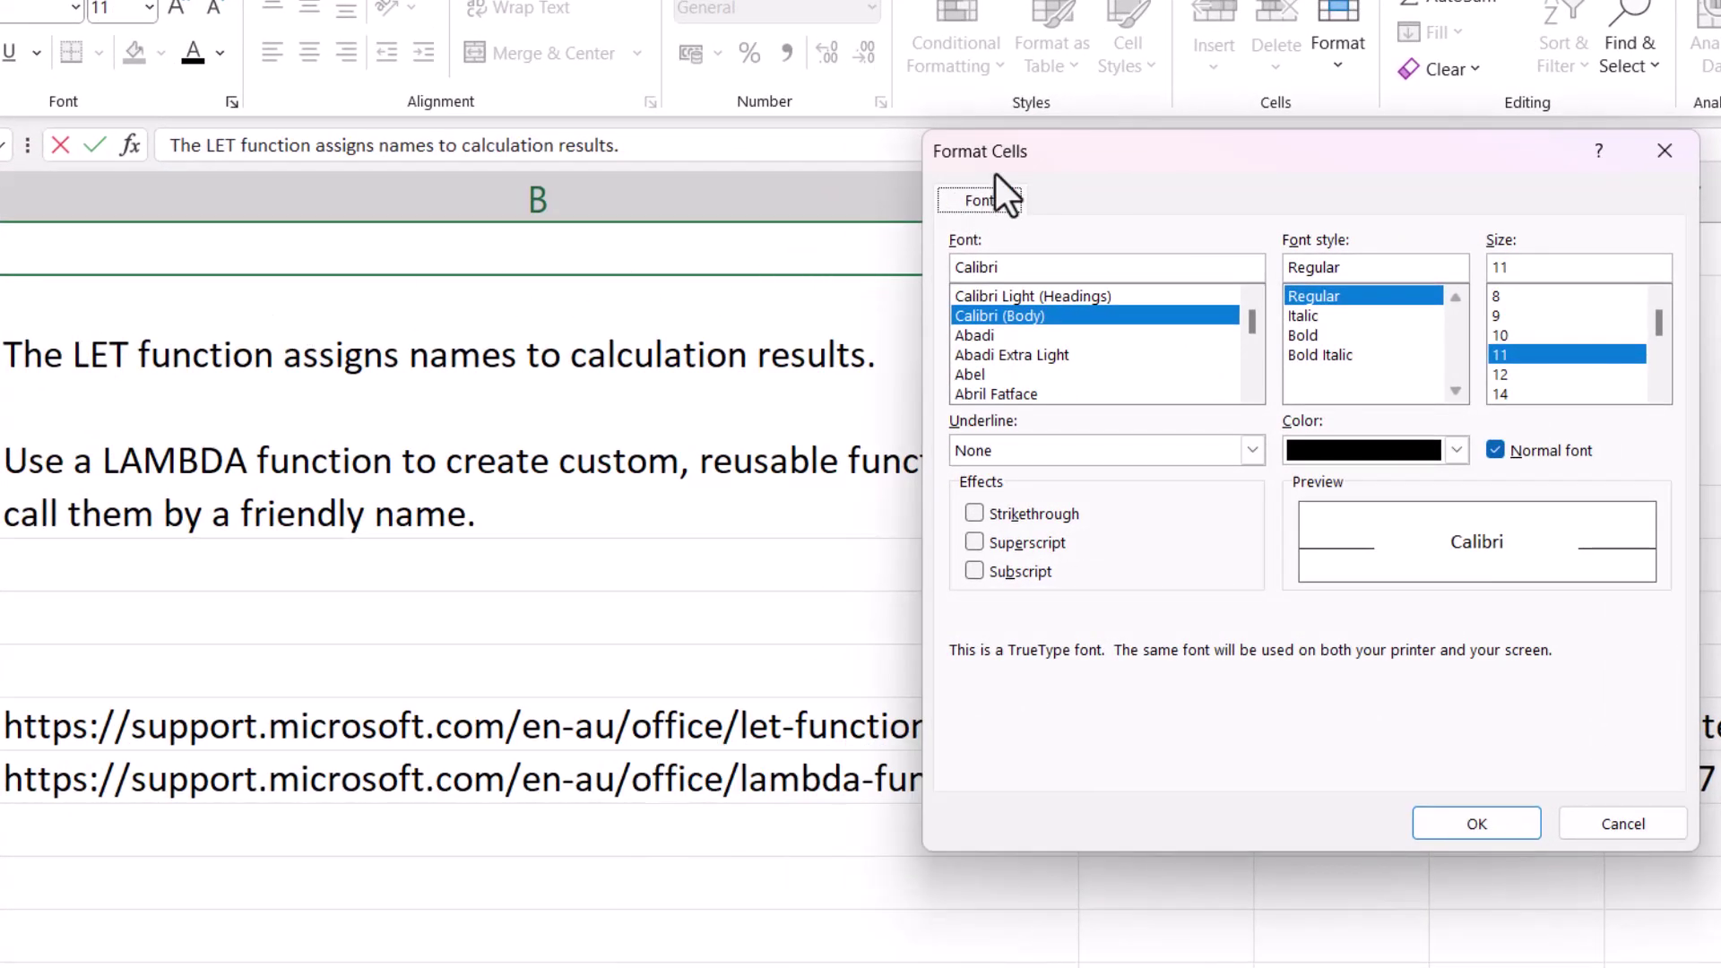
pyautogui.click(1252, 451)
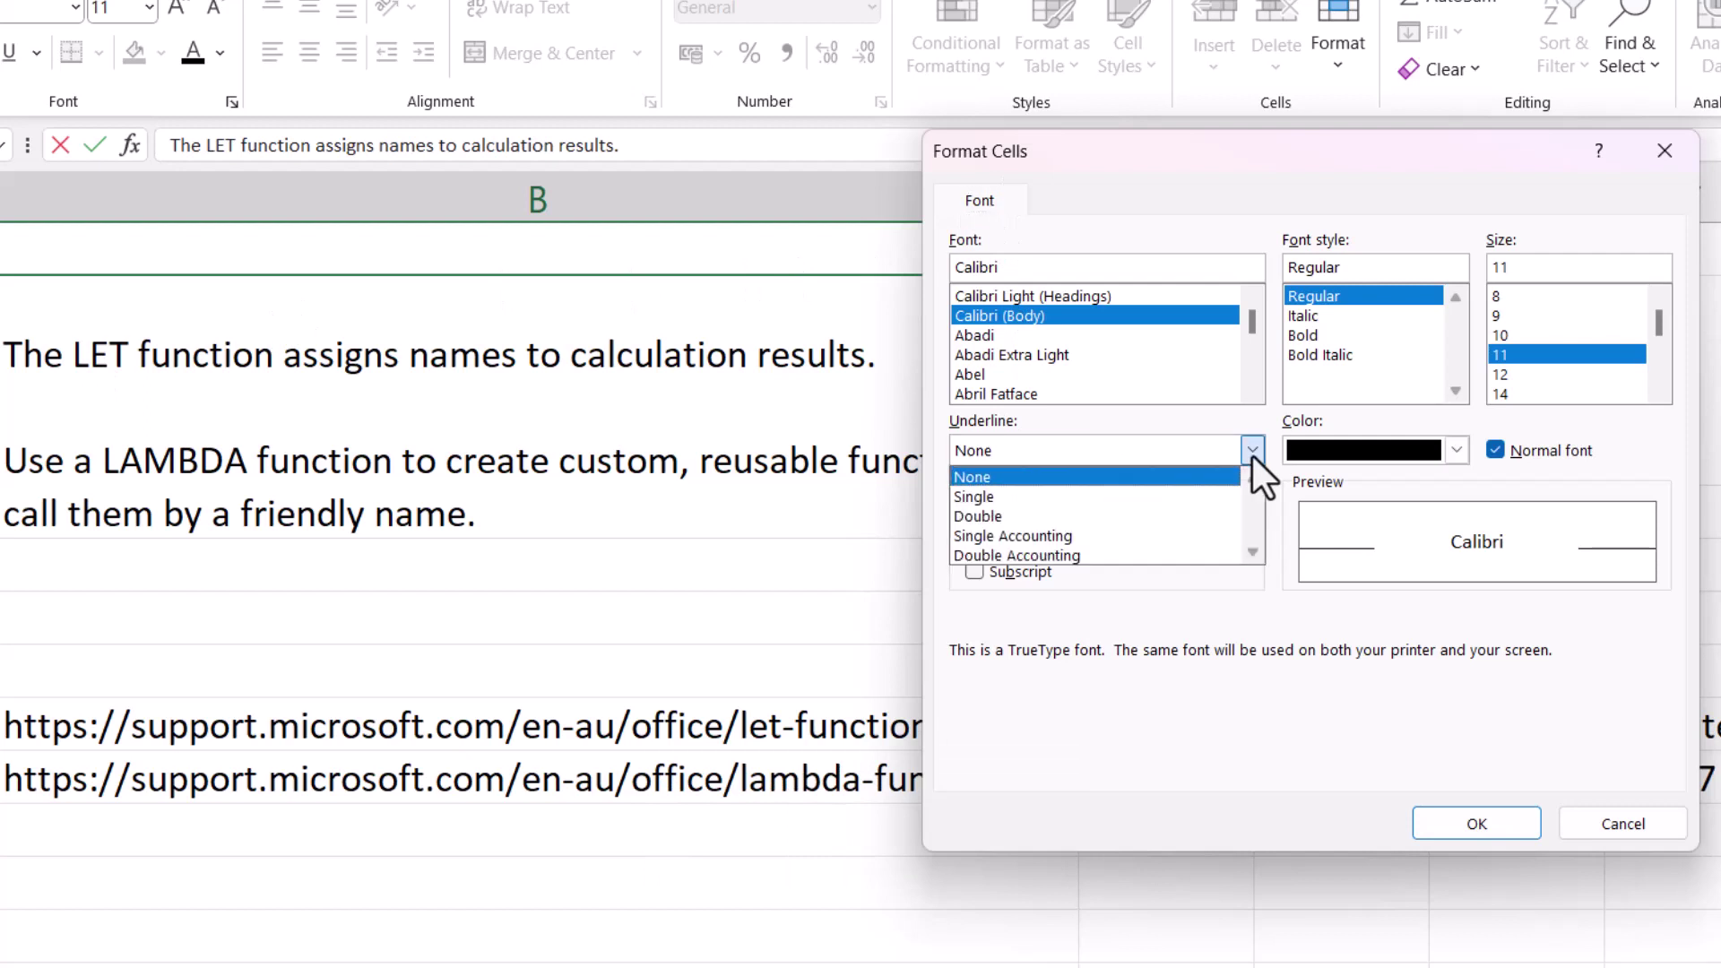
pyautogui.click(1002, 495)
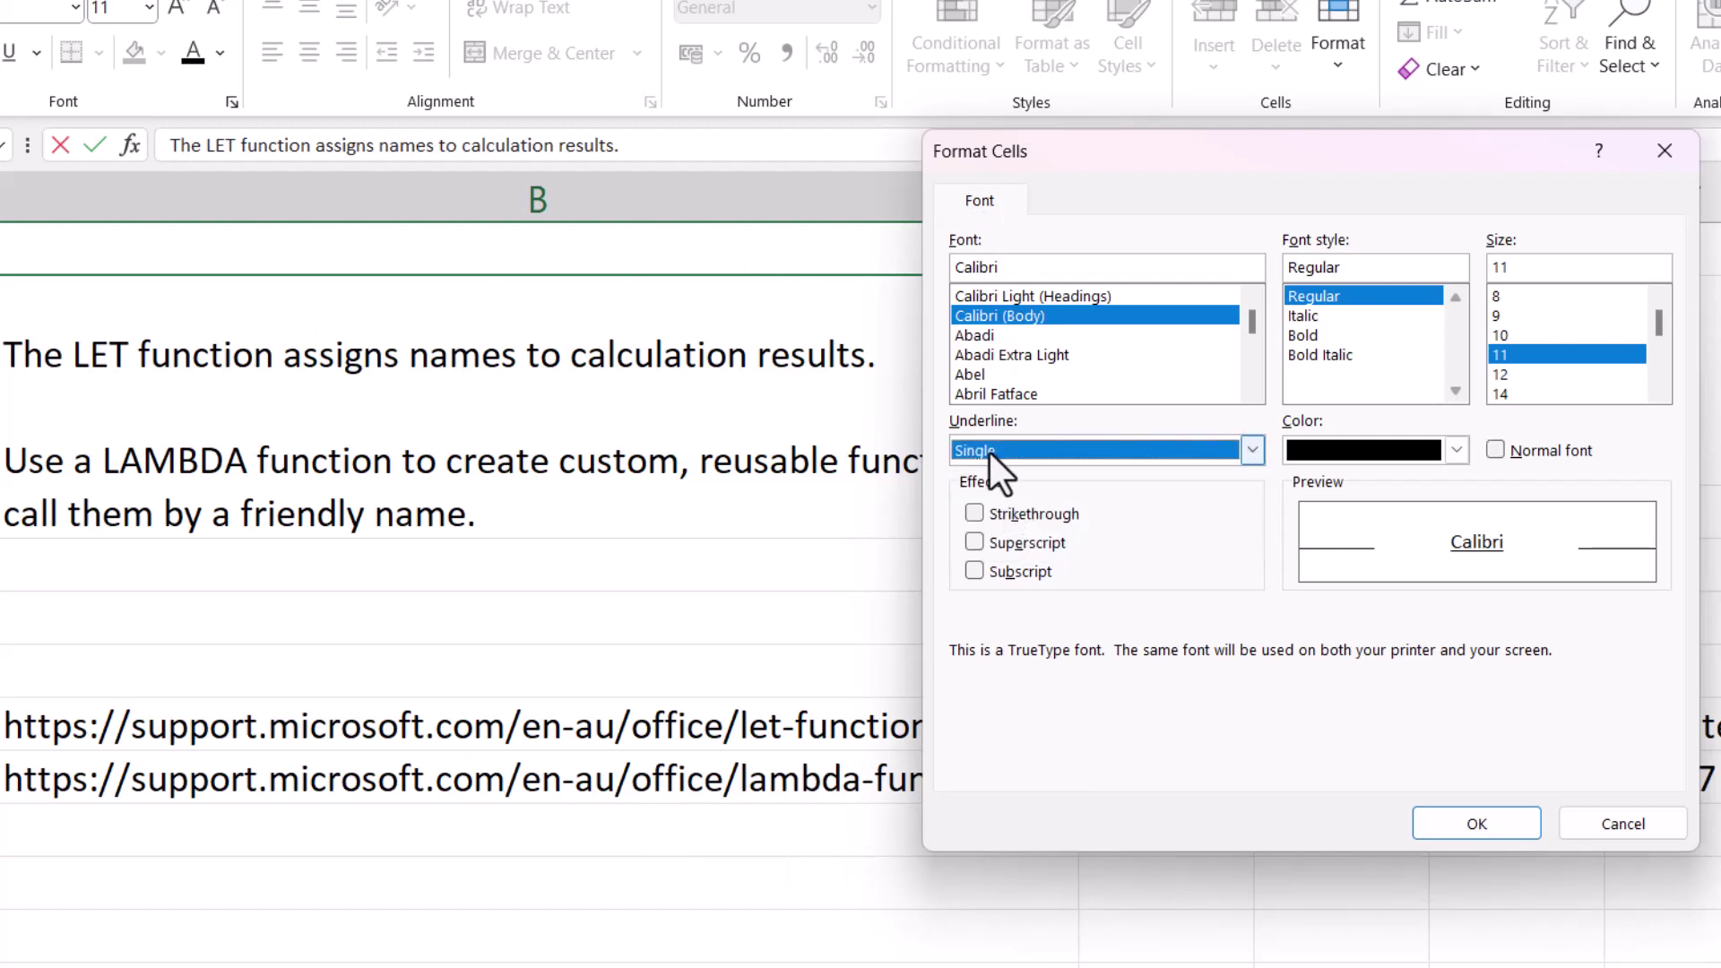
pyautogui.click(1454, 451)
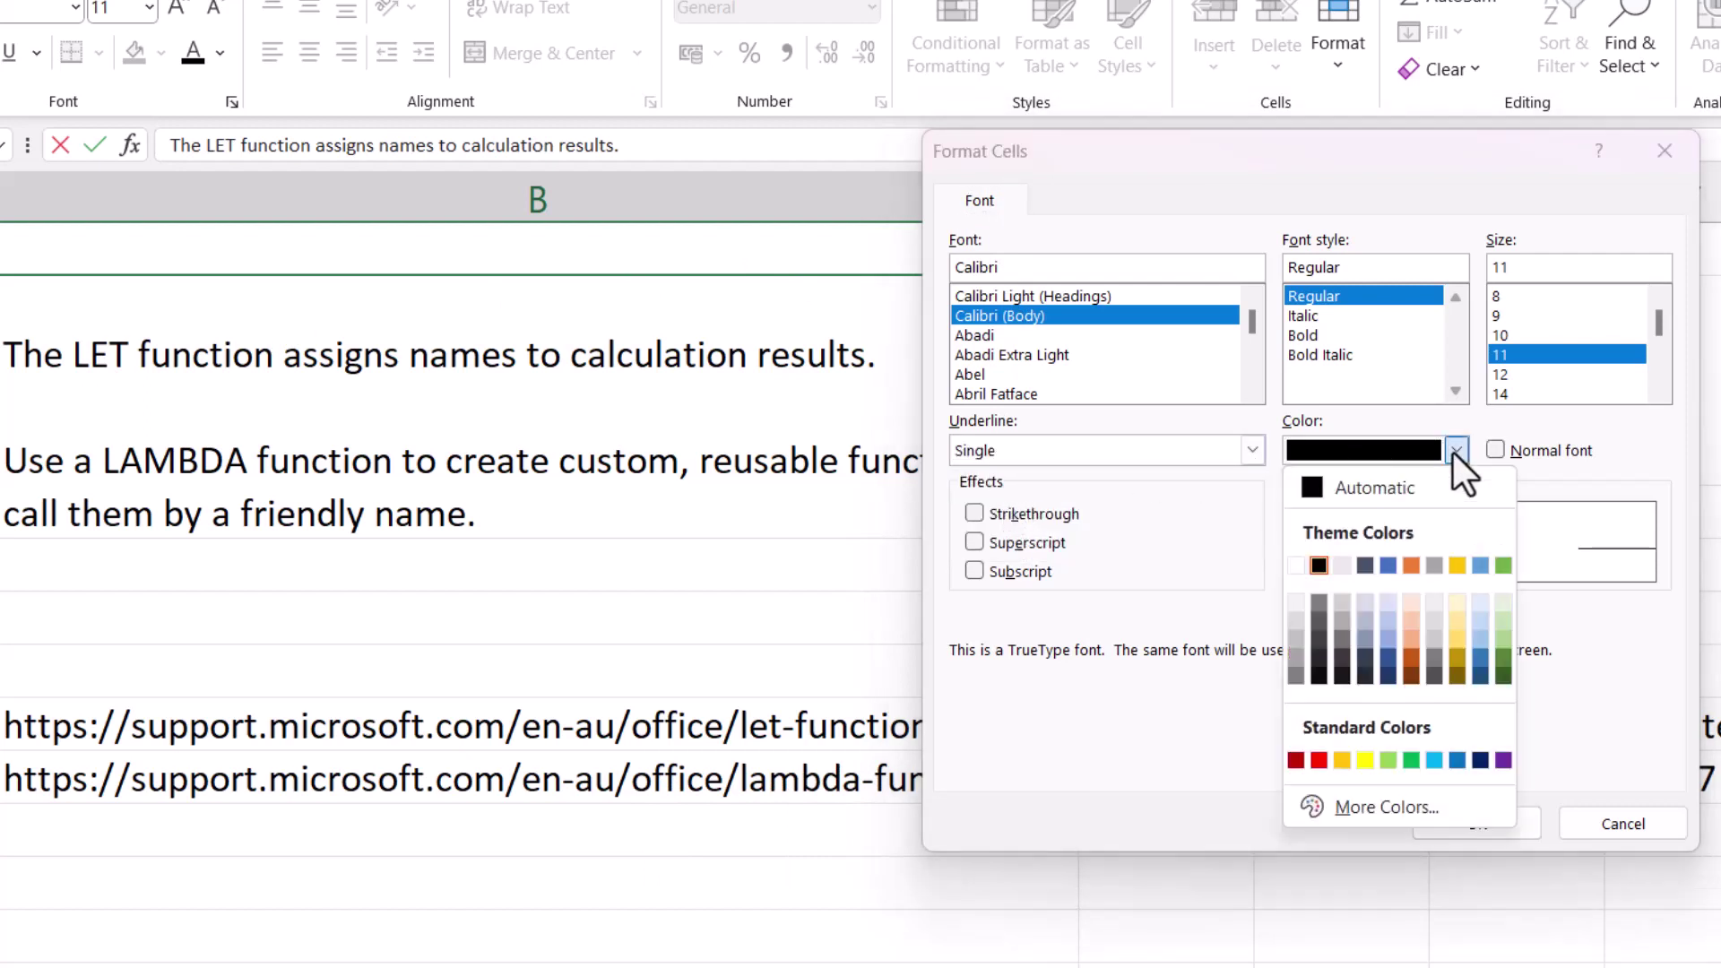
pyautogui.click(1386, 566)
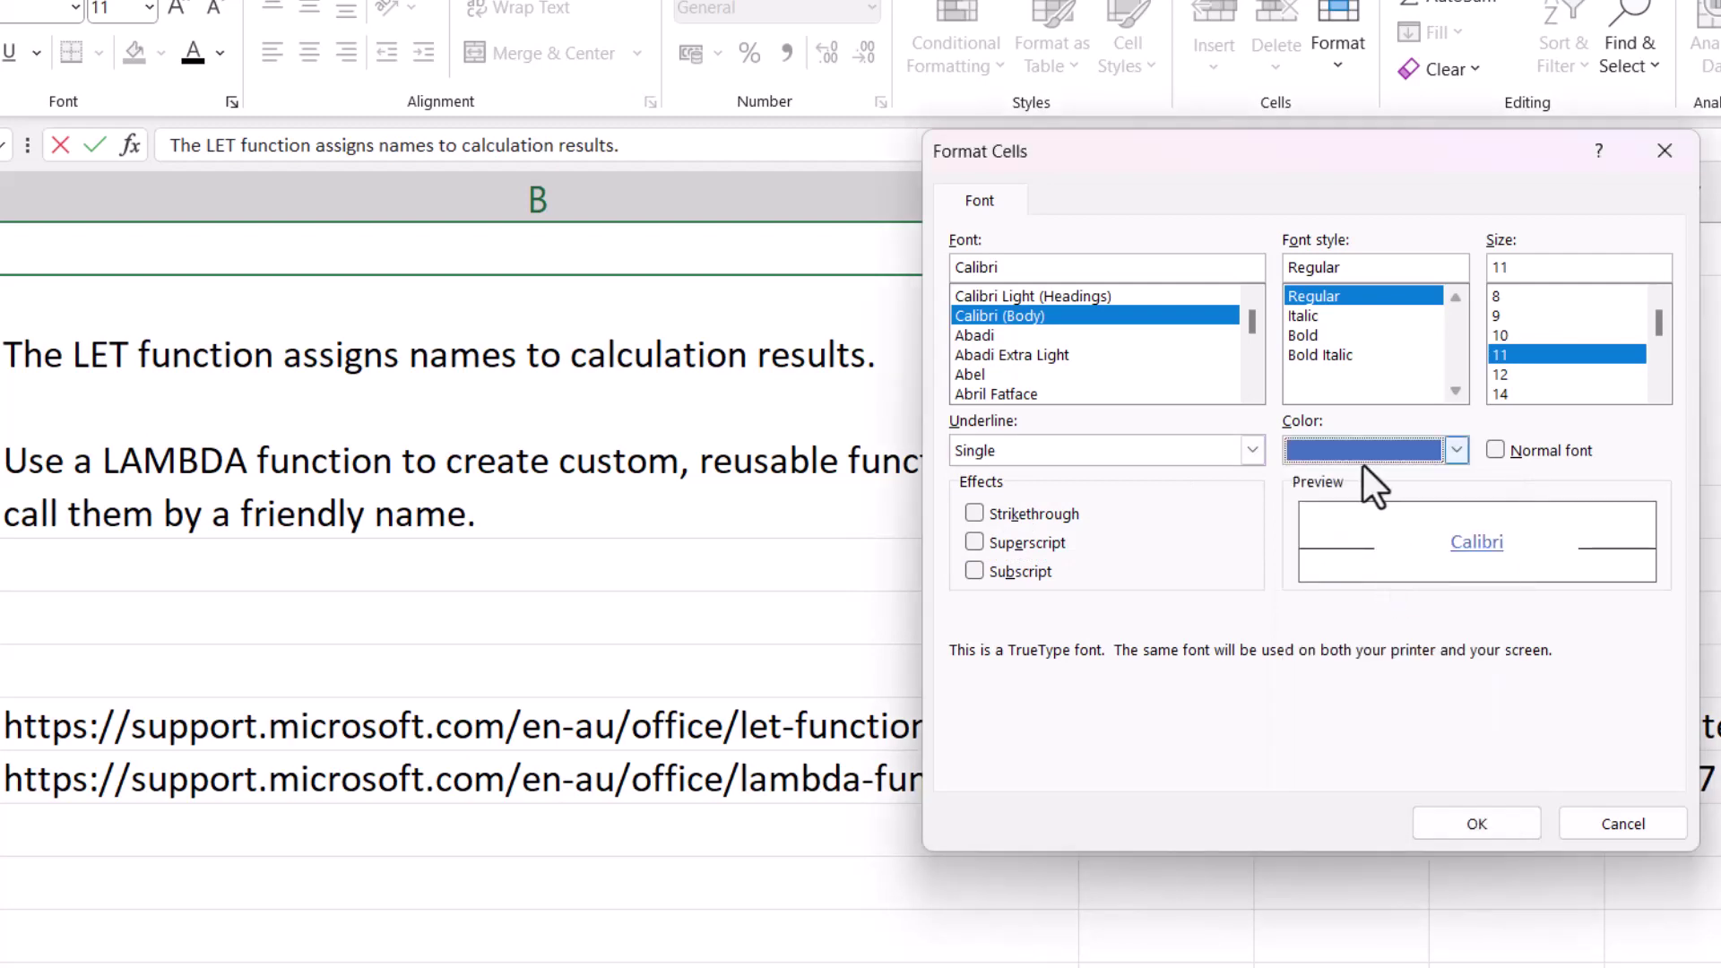
pyautogui.click(1460, 825)
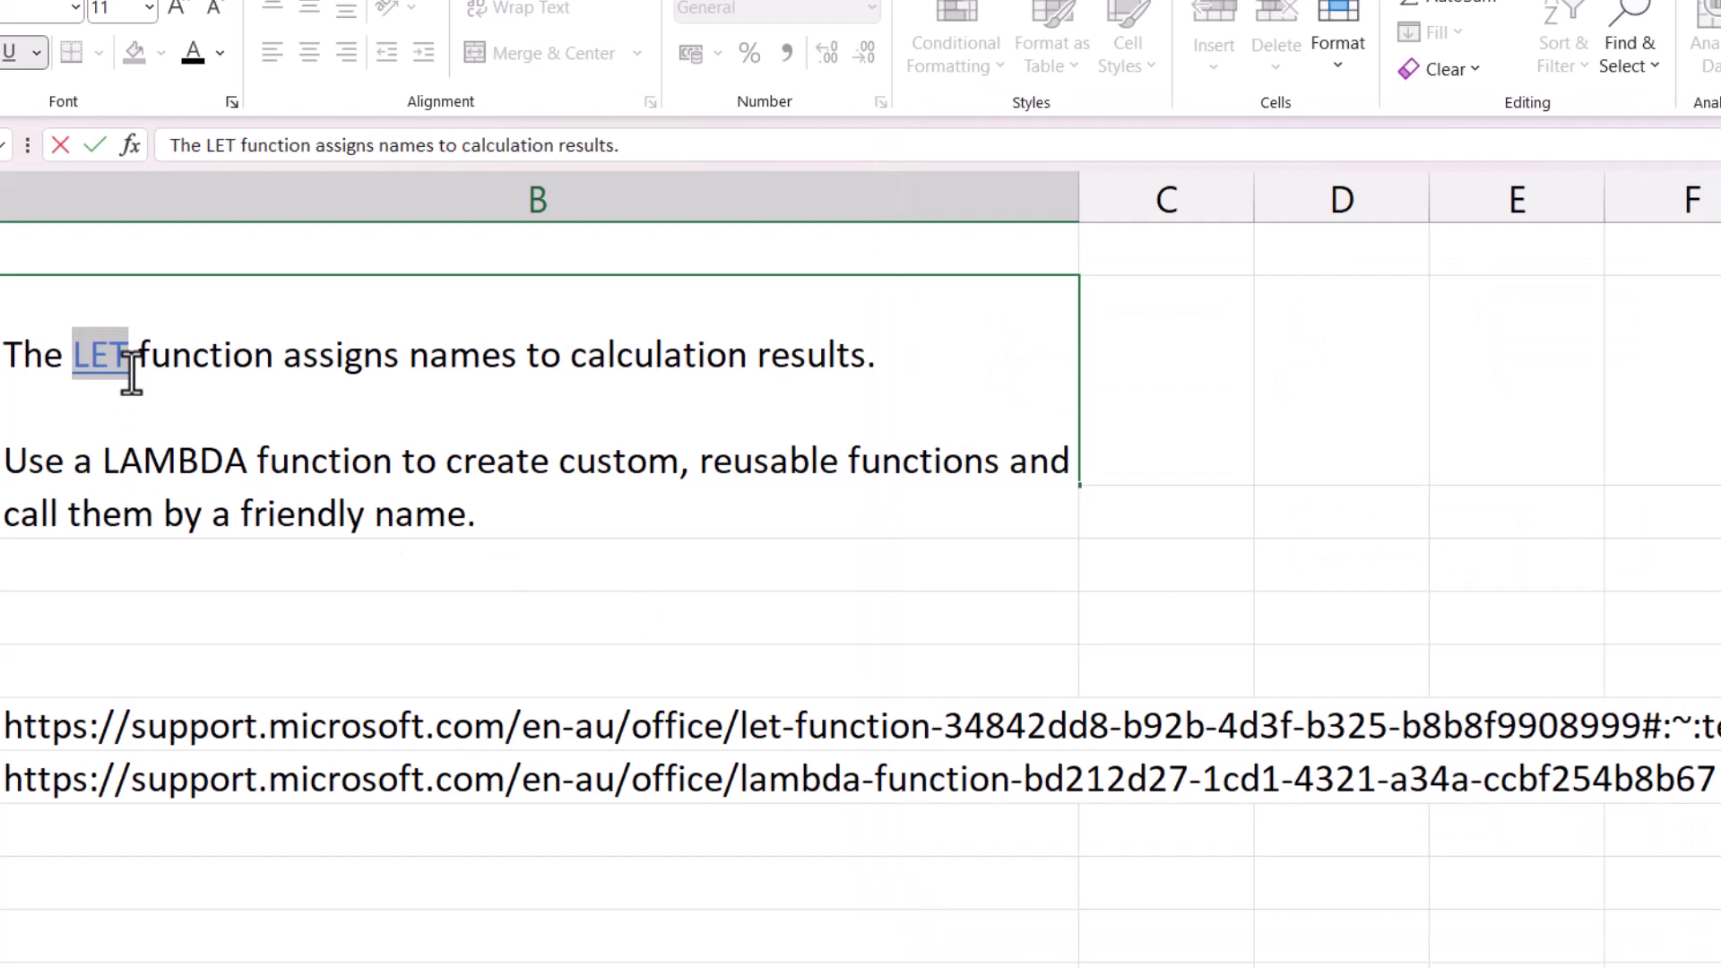
# Give the word LAMBDA in B2 the same blue single underline and finish editing.
pyautogui.moveTo(101, 459); pyautogui.dragTo(248, 459)
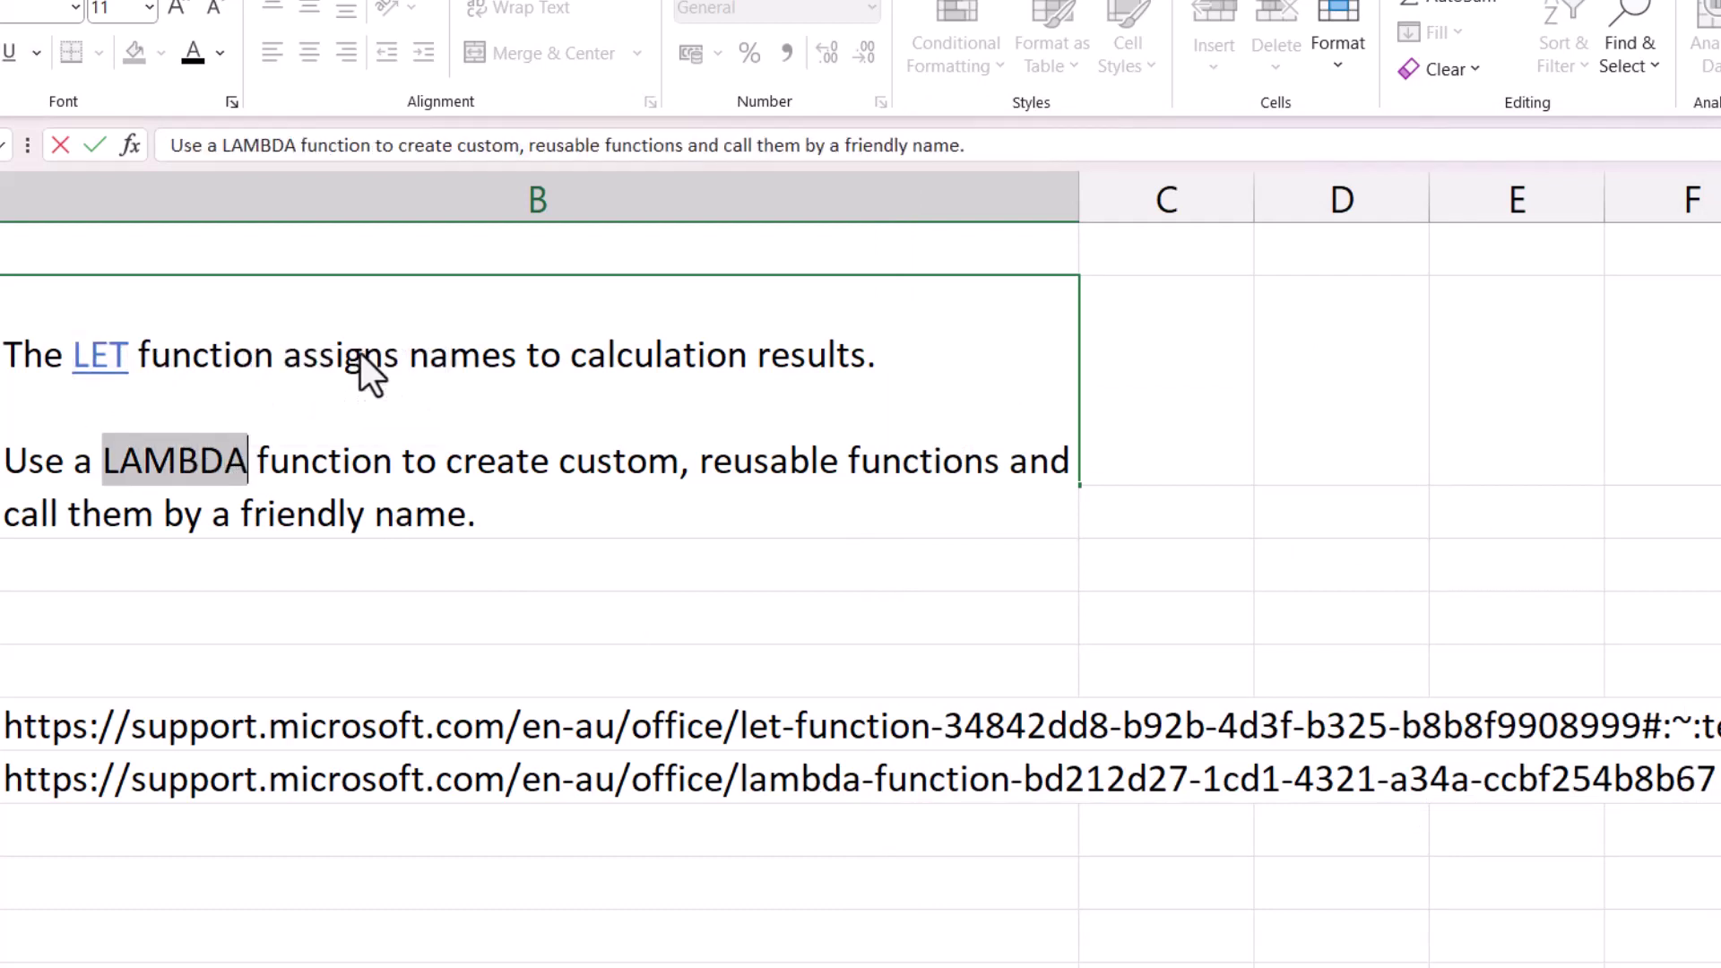
pyautogui.hotkey('ctrl', '1')
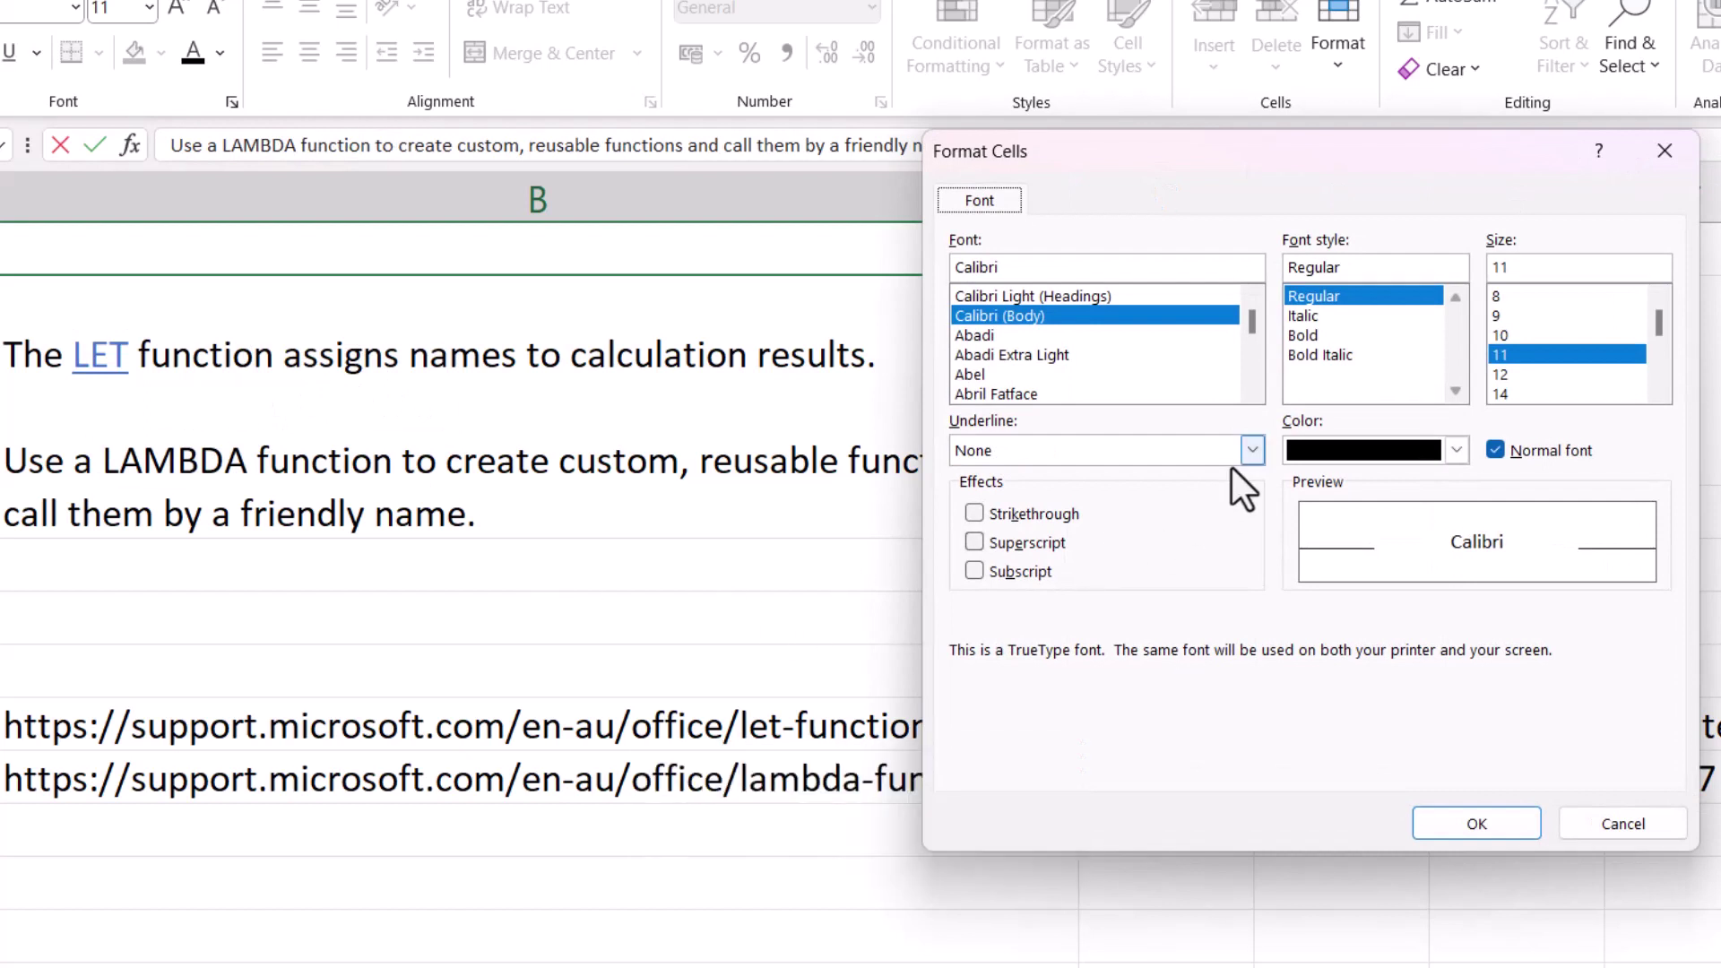
pyautogui.click(1250, 450)
pyautogui.click(1040, 504)
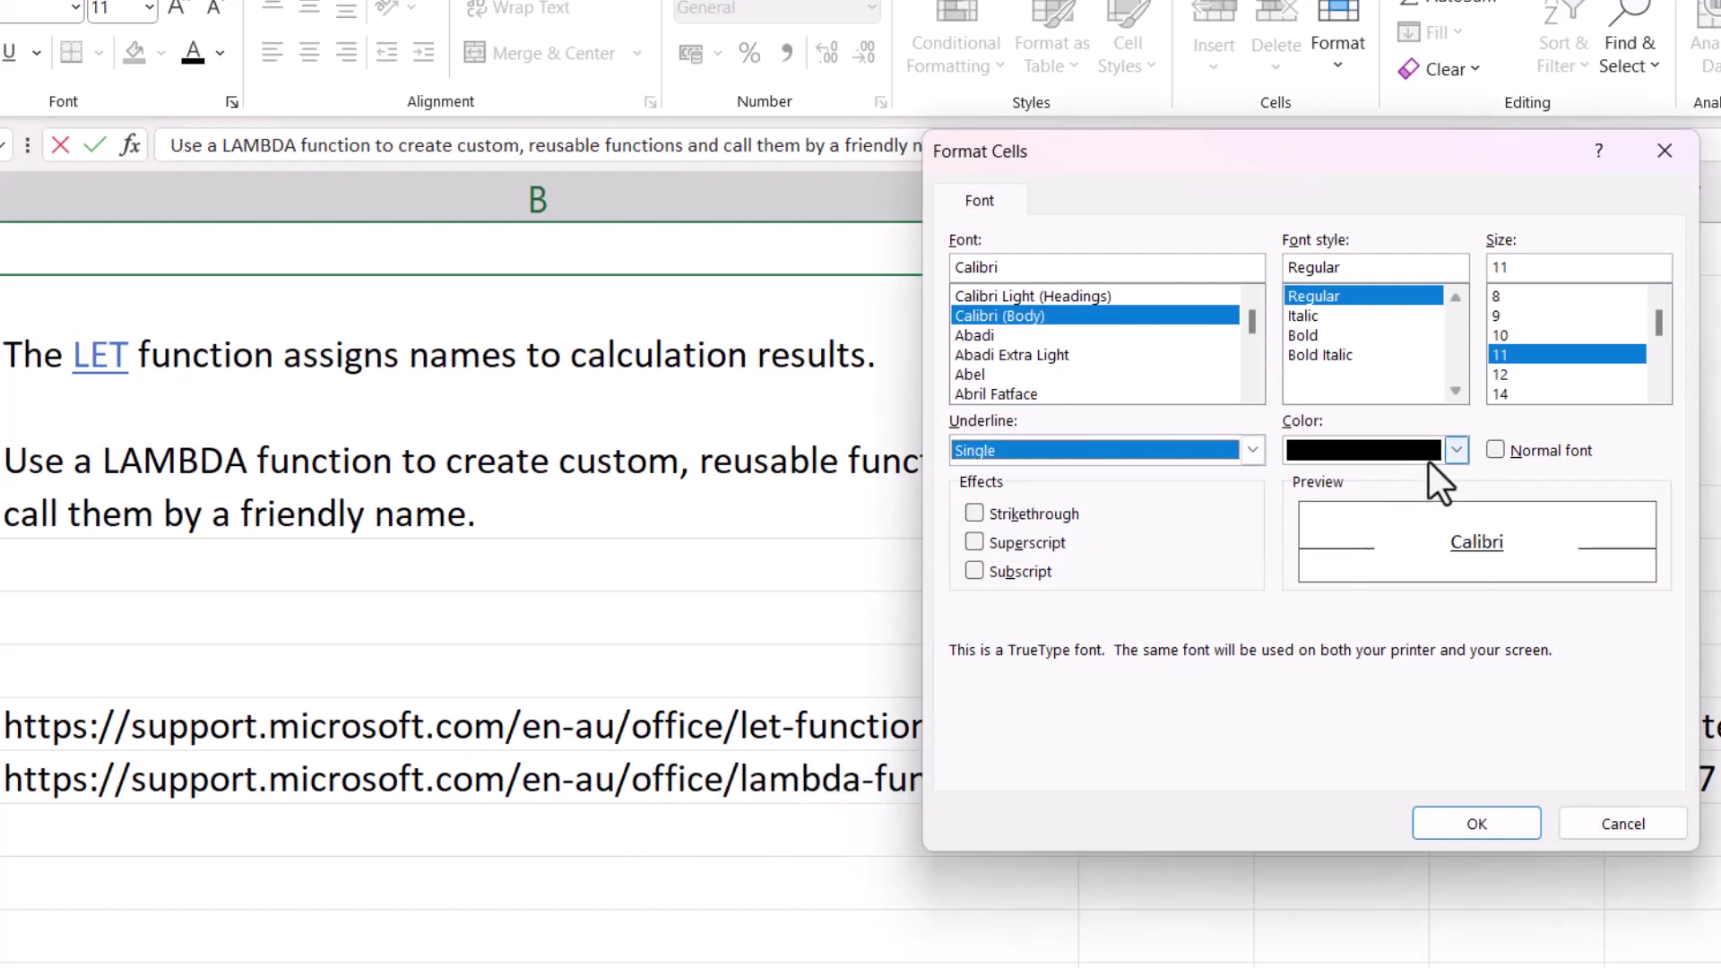
pyautogui.click(1456, 450)
pyautogui.click(1388, 566)
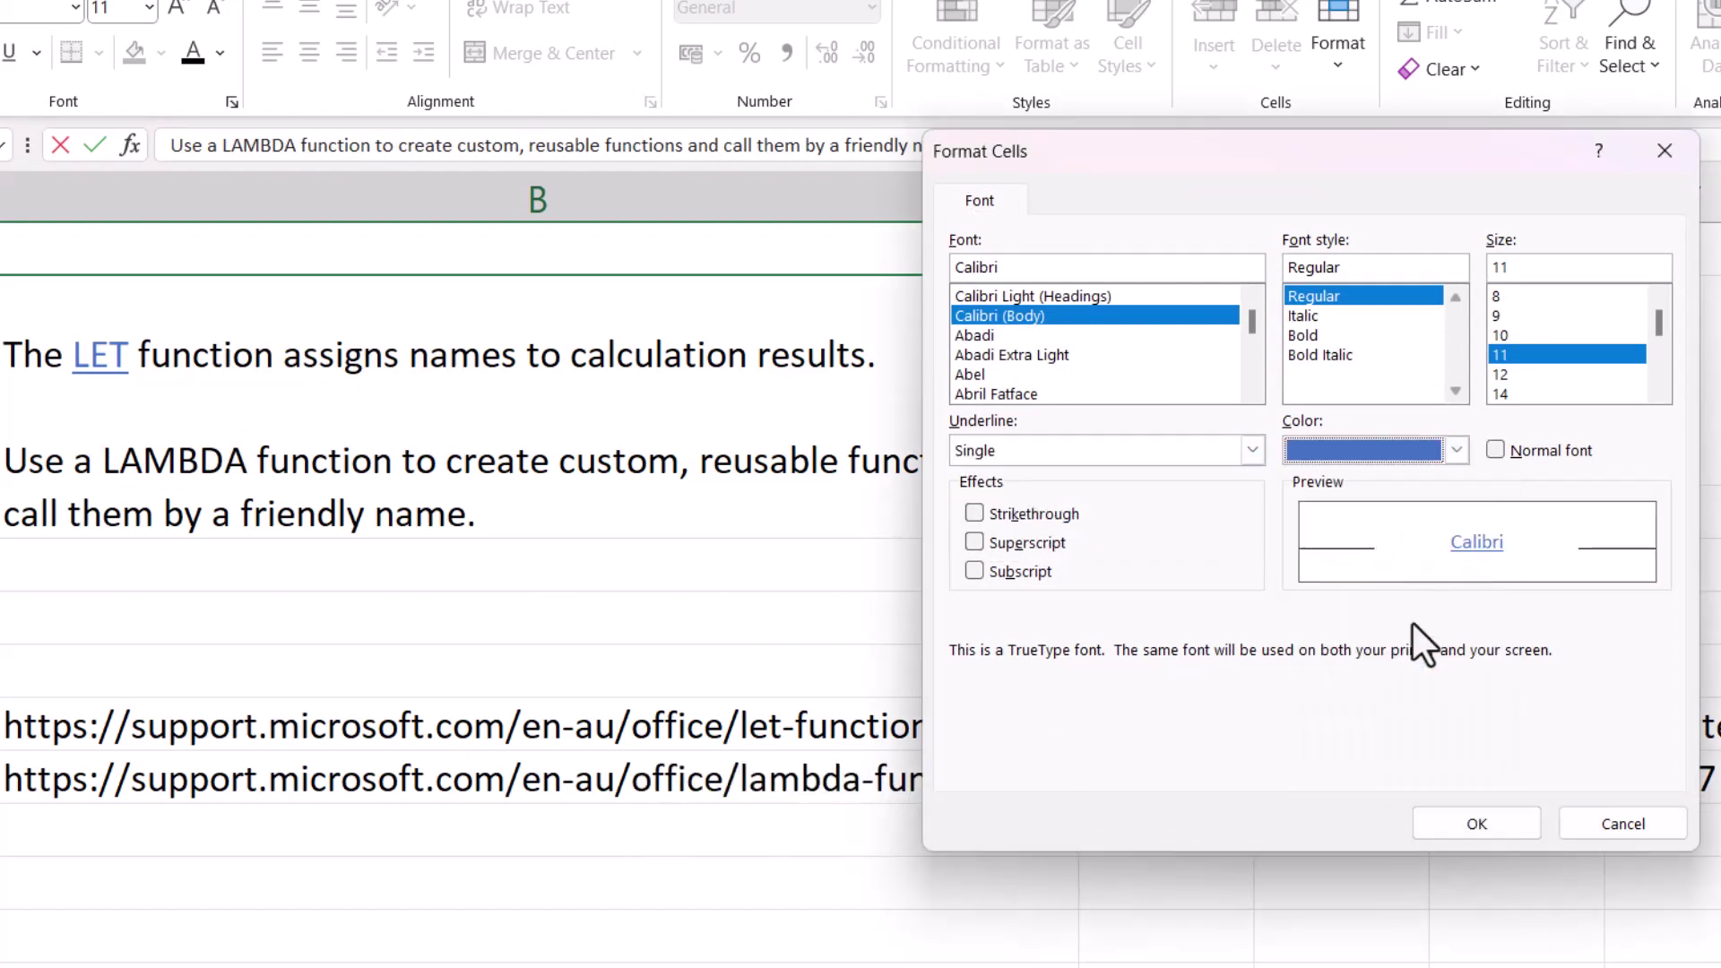
pyautogui.click(1475, 824)
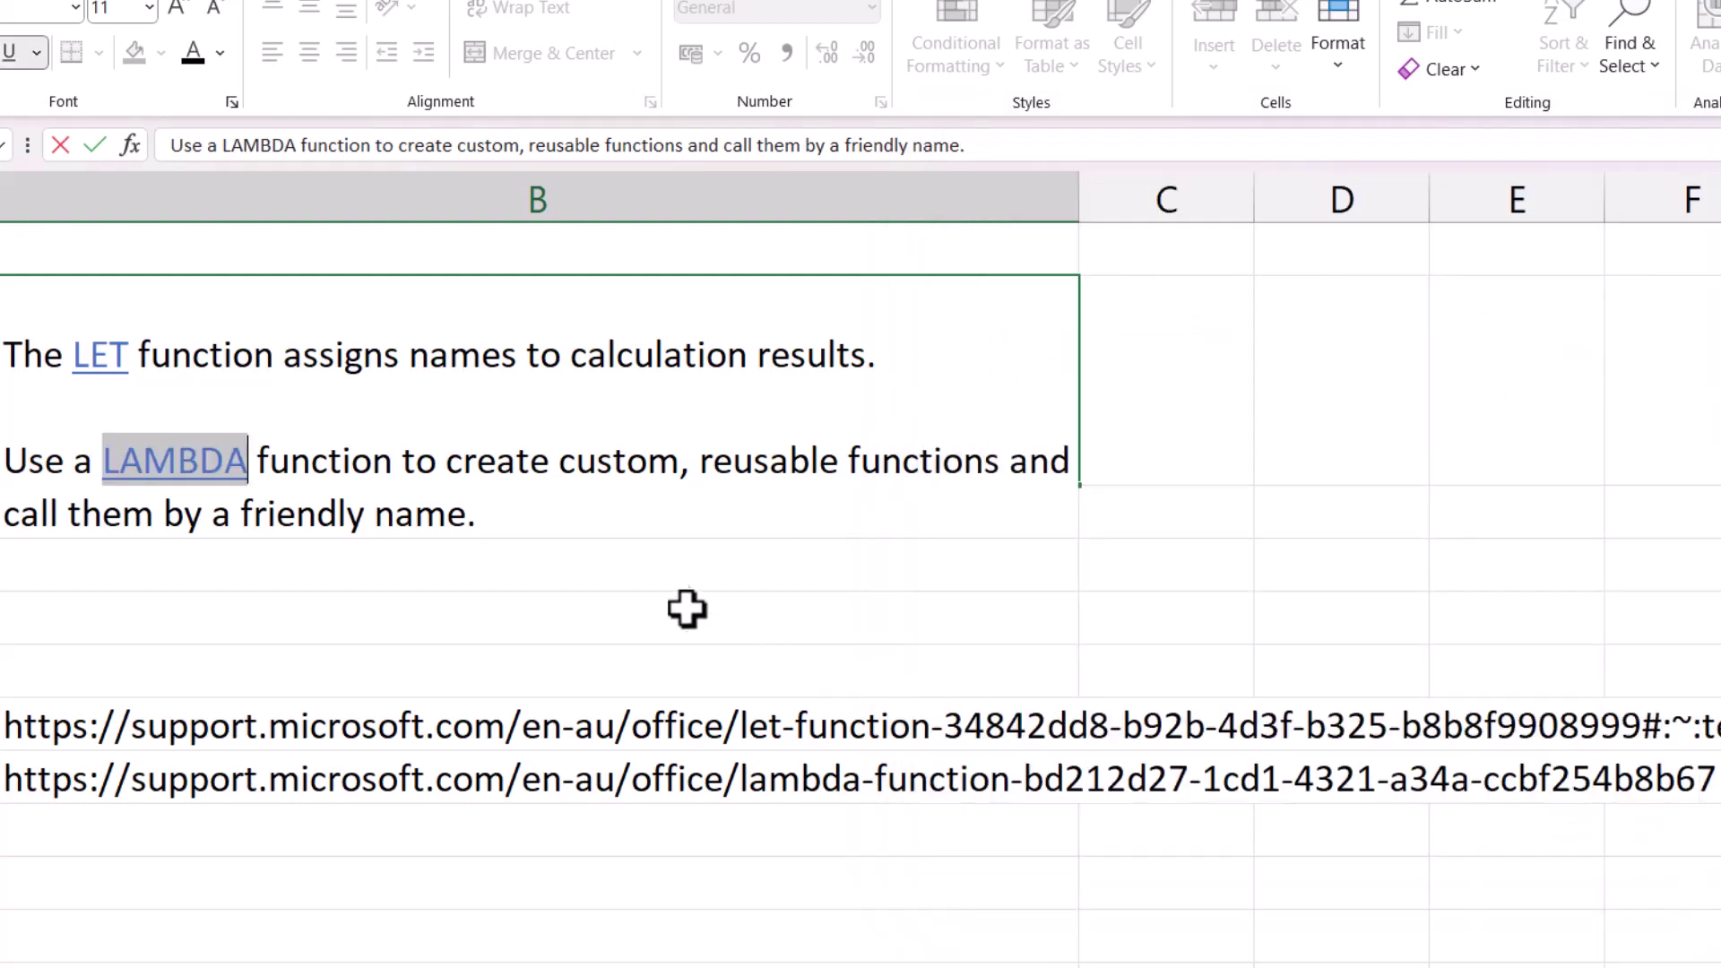
pyautogui.click(731, 610)
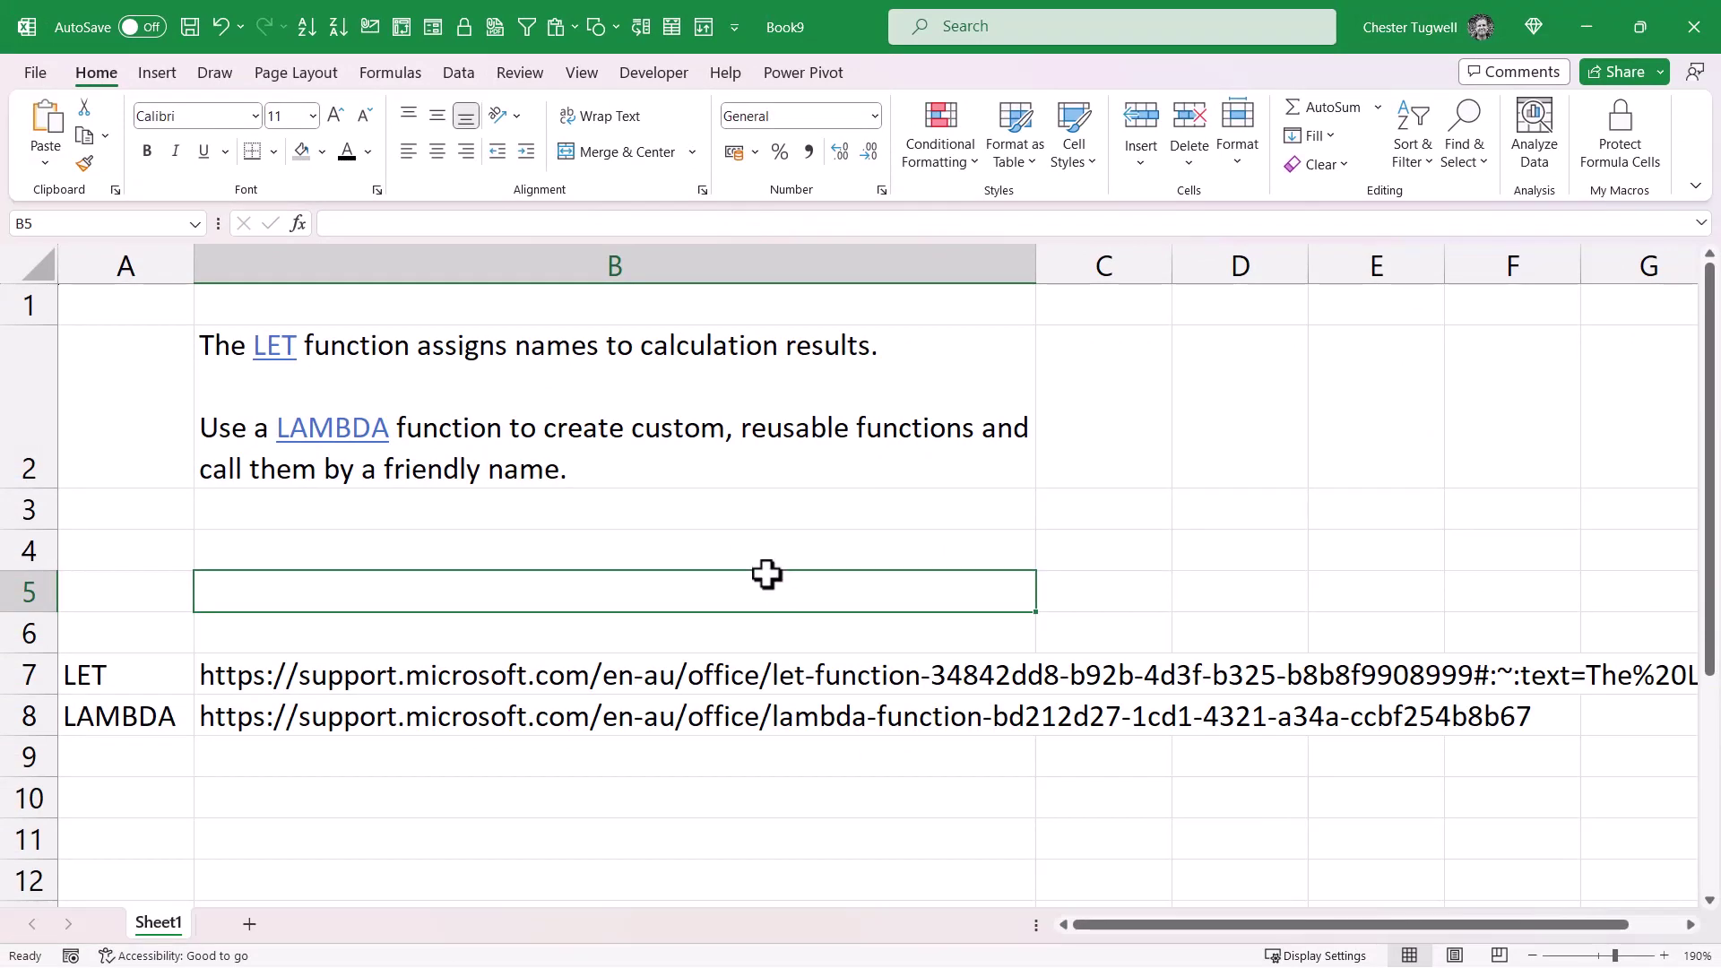
# Copy the full LET support URL from B7 and commit the cell as a live hyperlink.
pyautogui.click(535, 681)
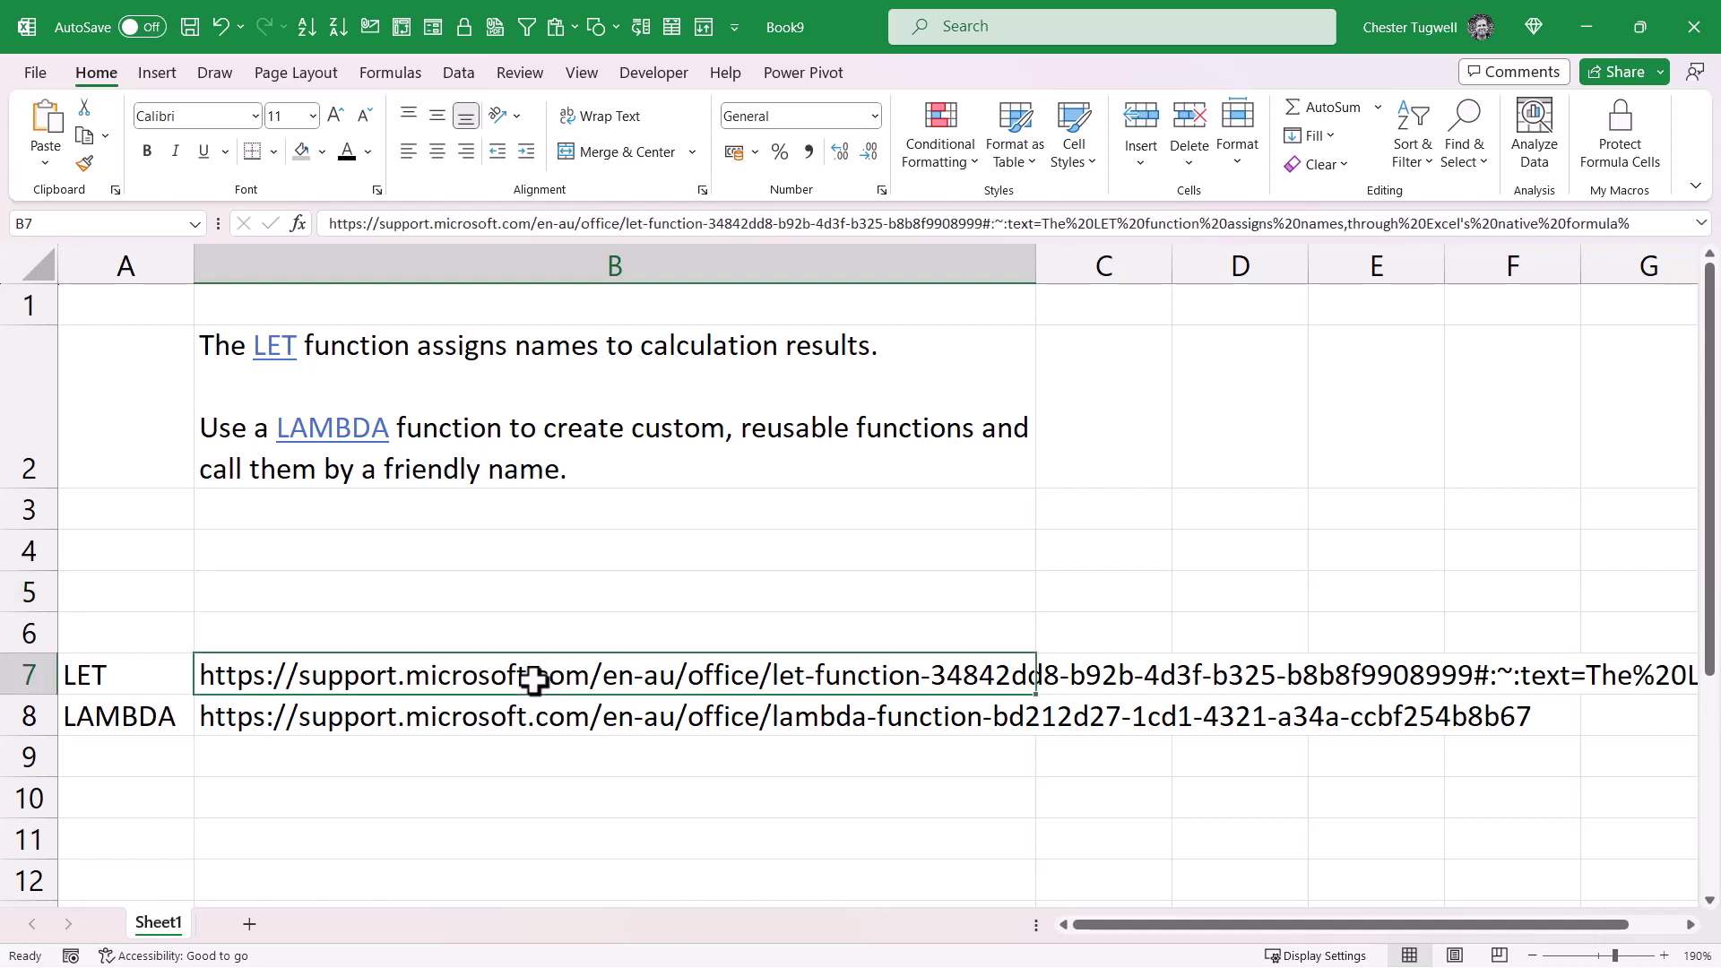
pyautogui.click(329, 223)
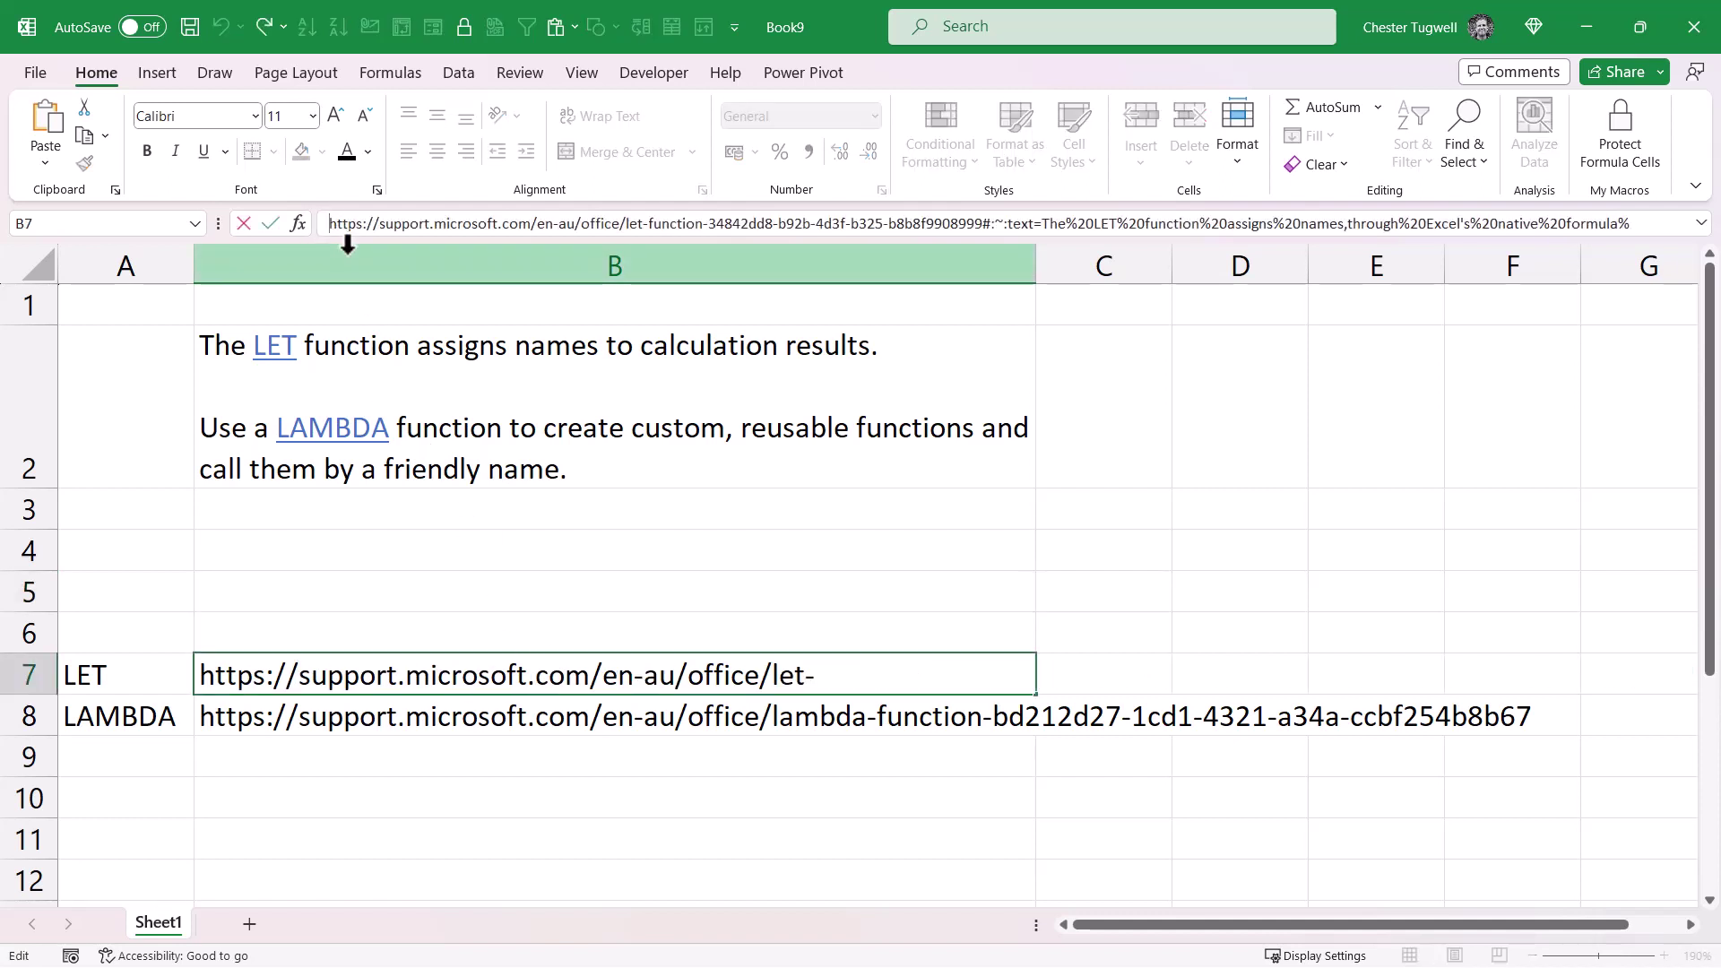
pyautogui.hotkey('ctrl', 'a')
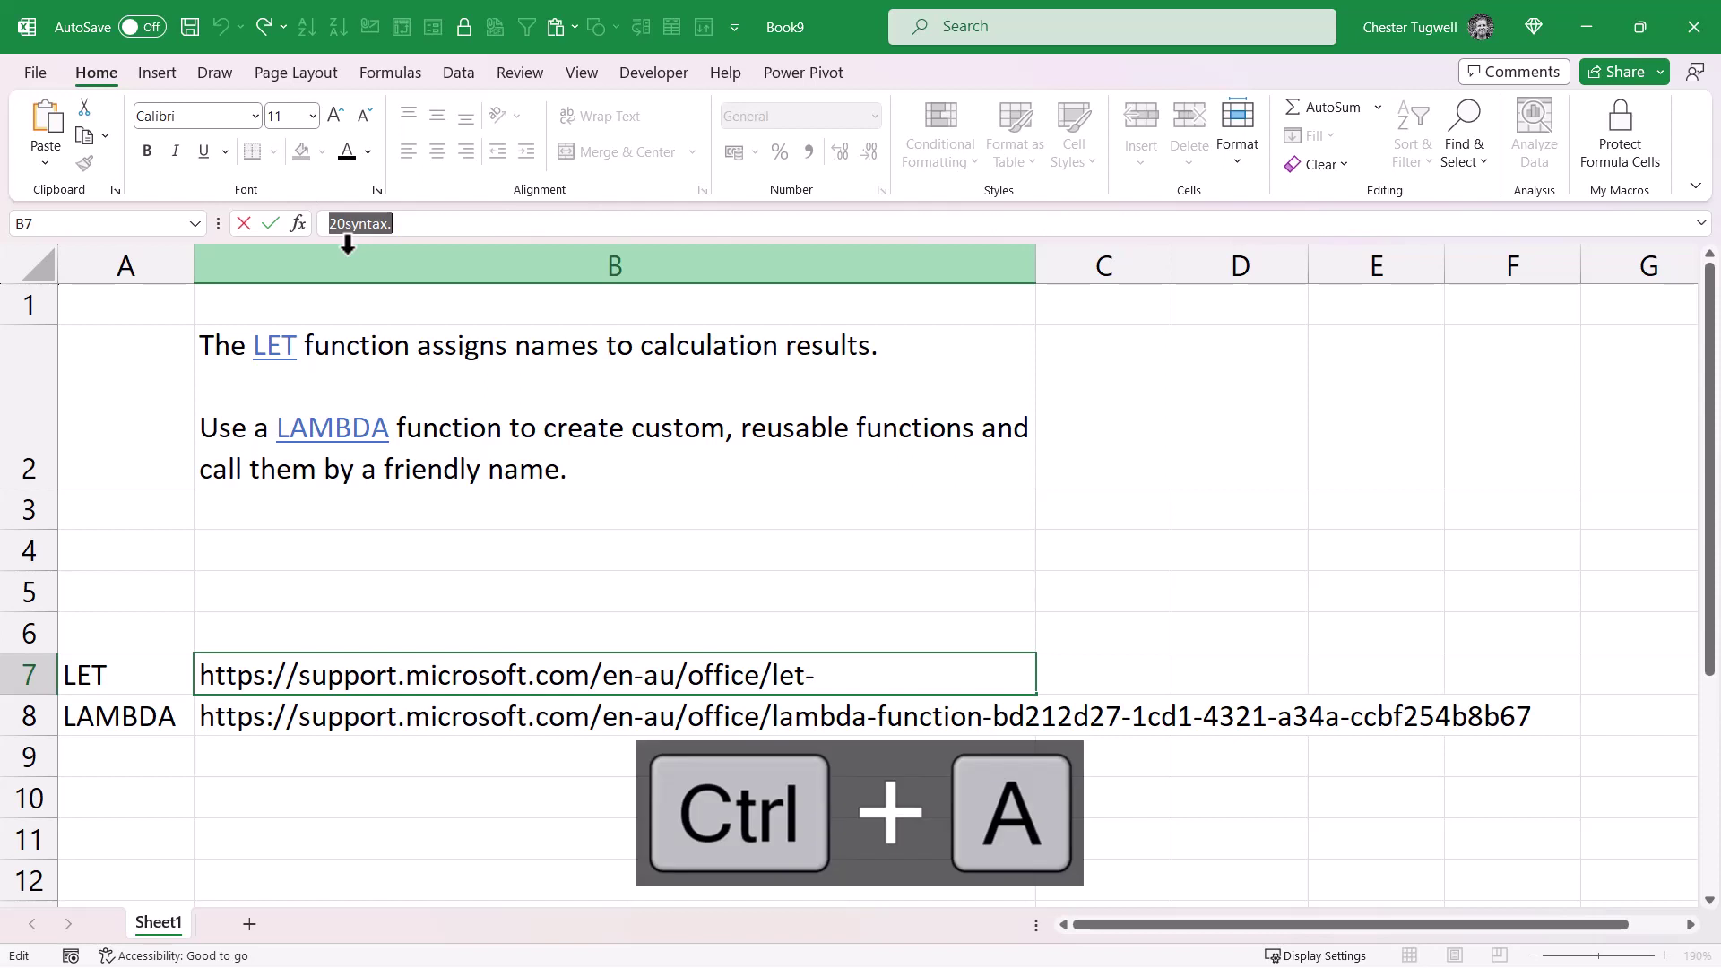
pyautogui.hotkey('ctrl', 'c')
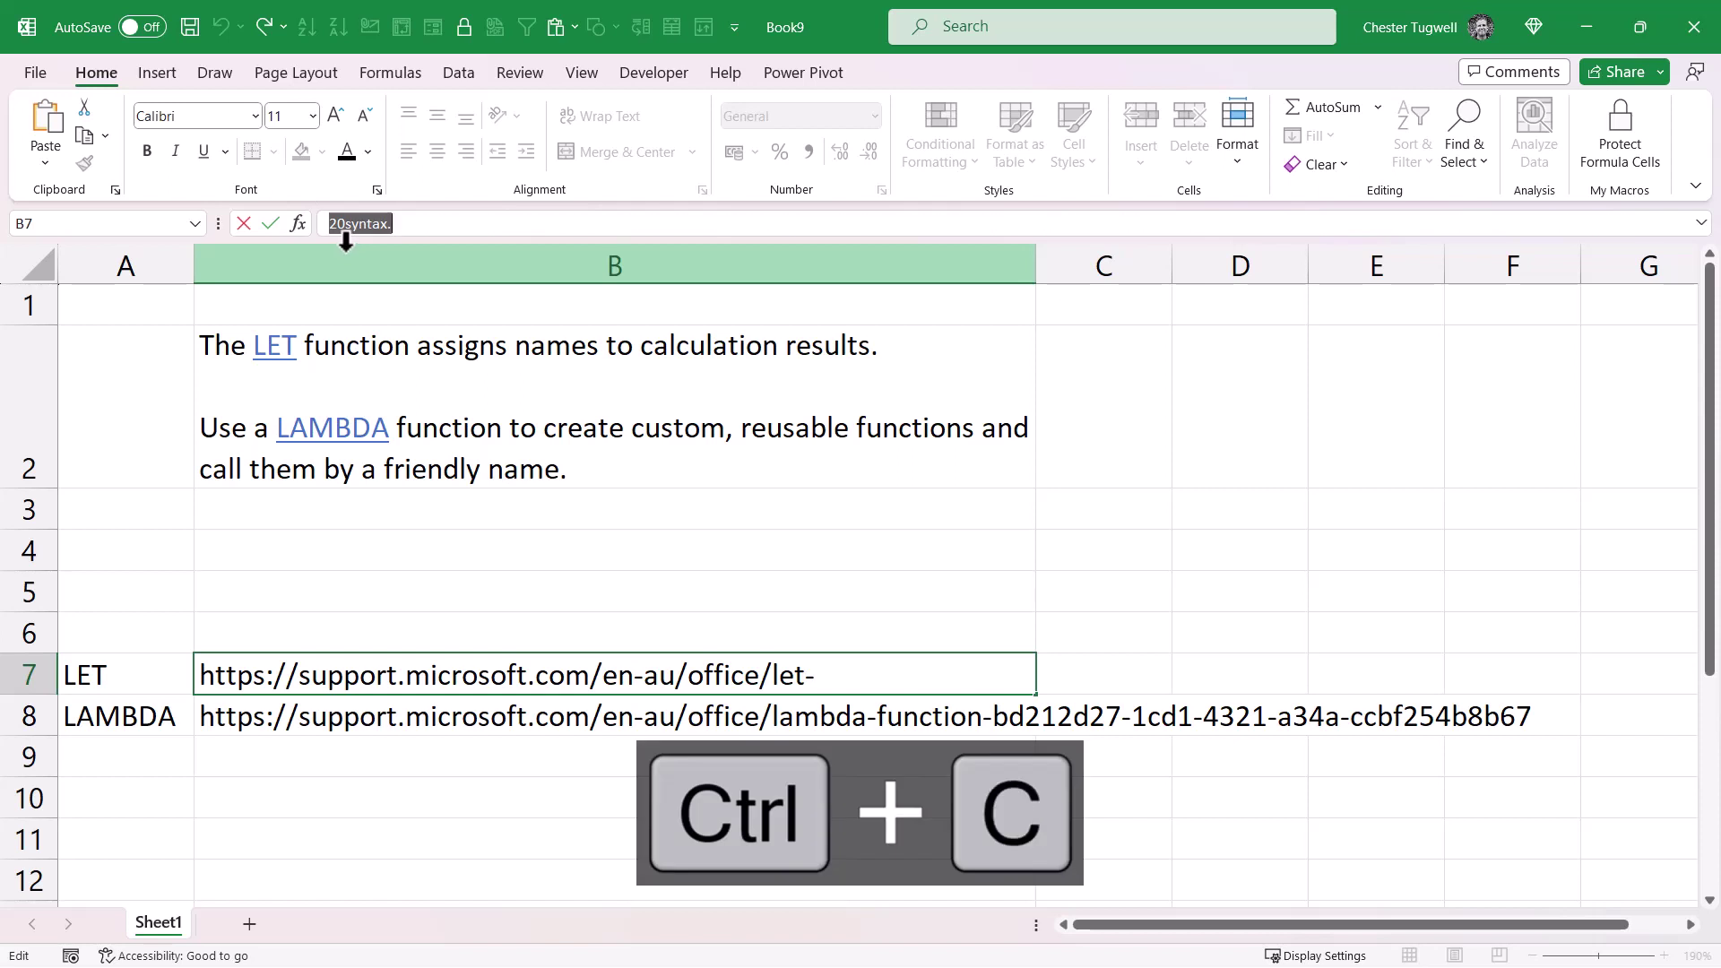
pyautogui.press('Return')
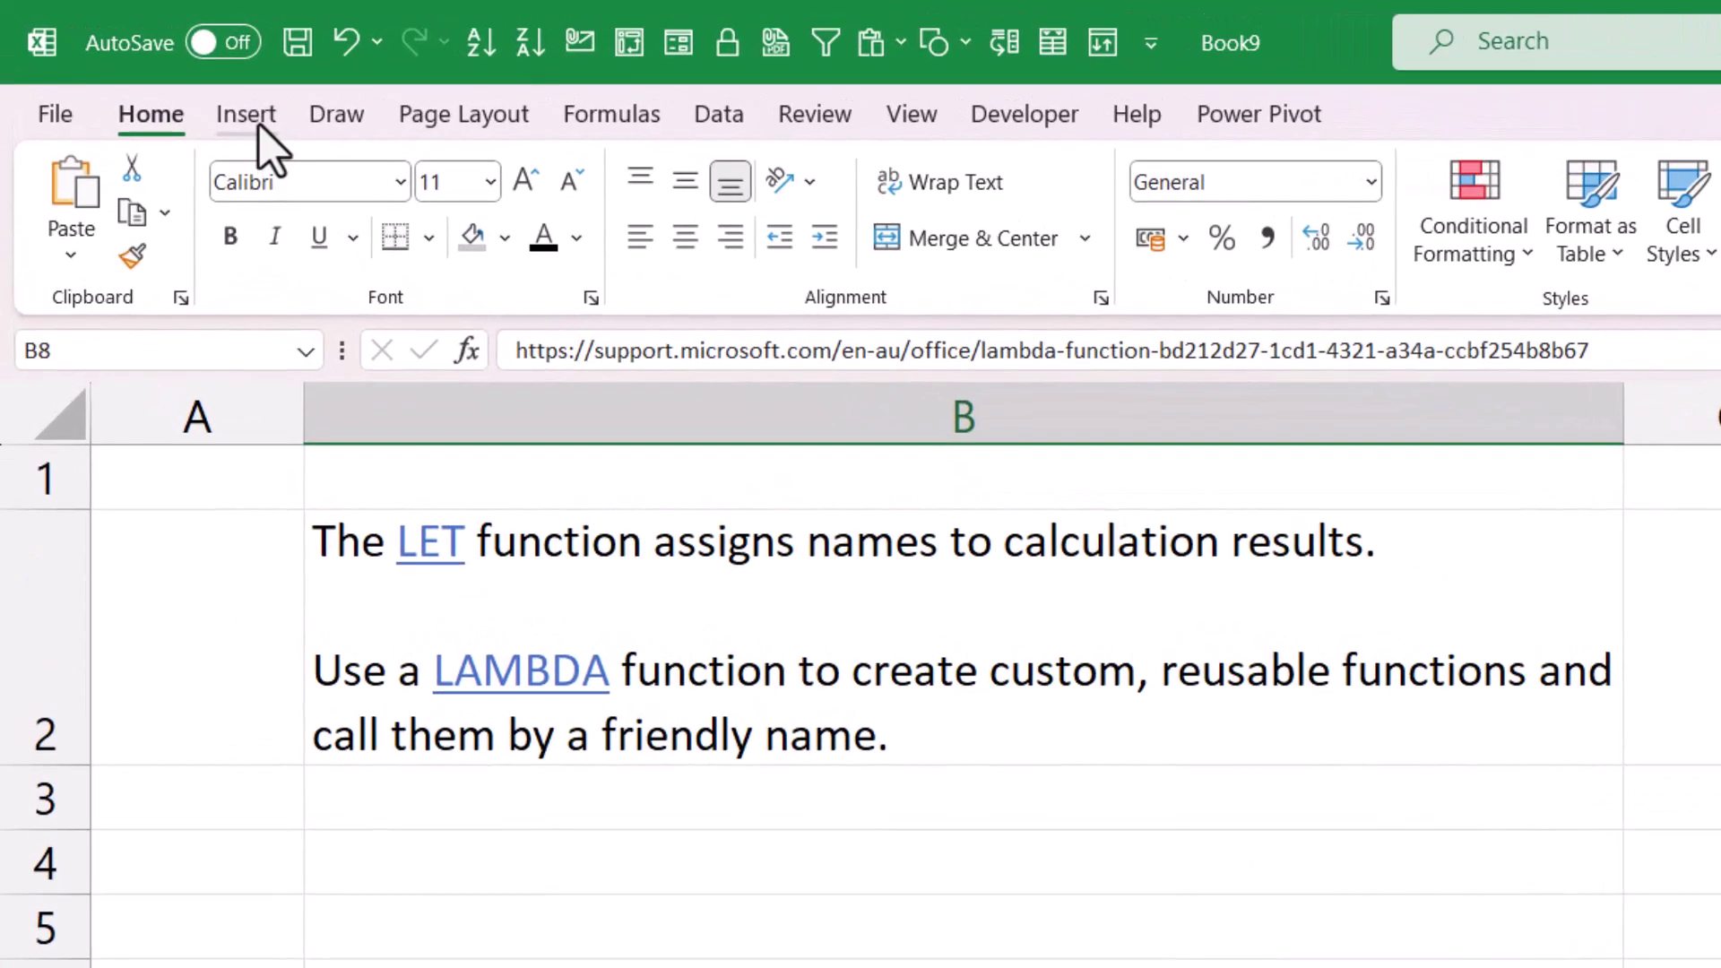
# Insert a Rectangle shape drawn over the word LET in the B2 note.
pyautogui.click(246, 114)
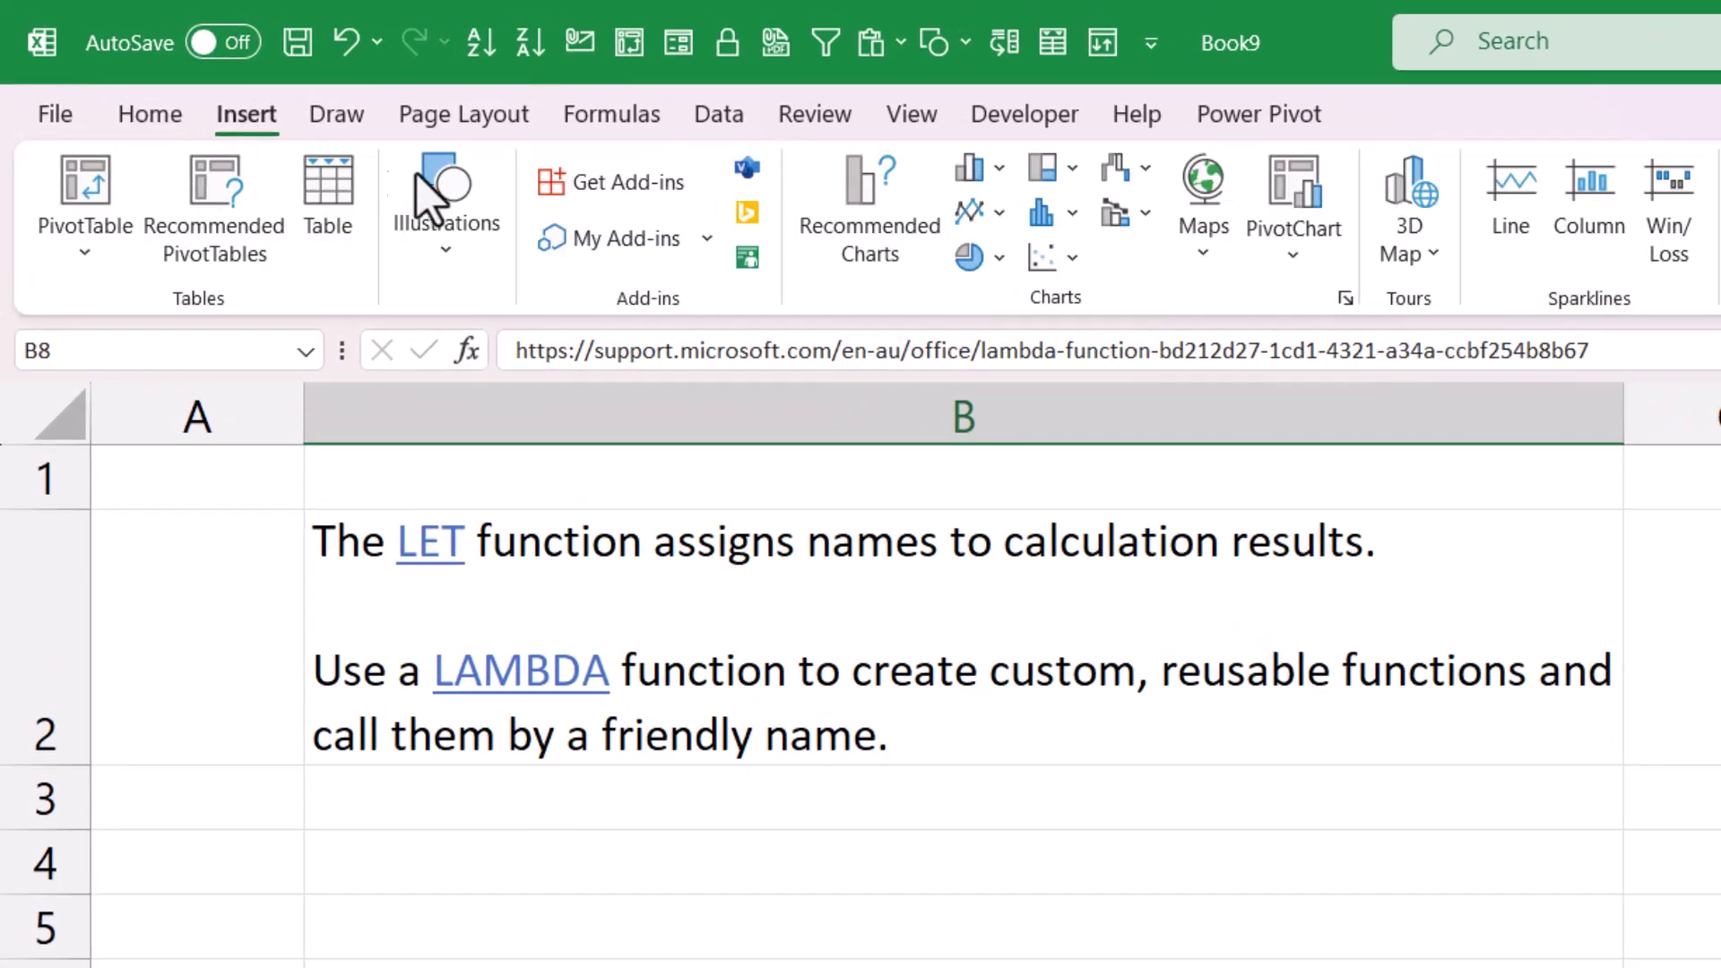
pyautogui.click(478, 269)
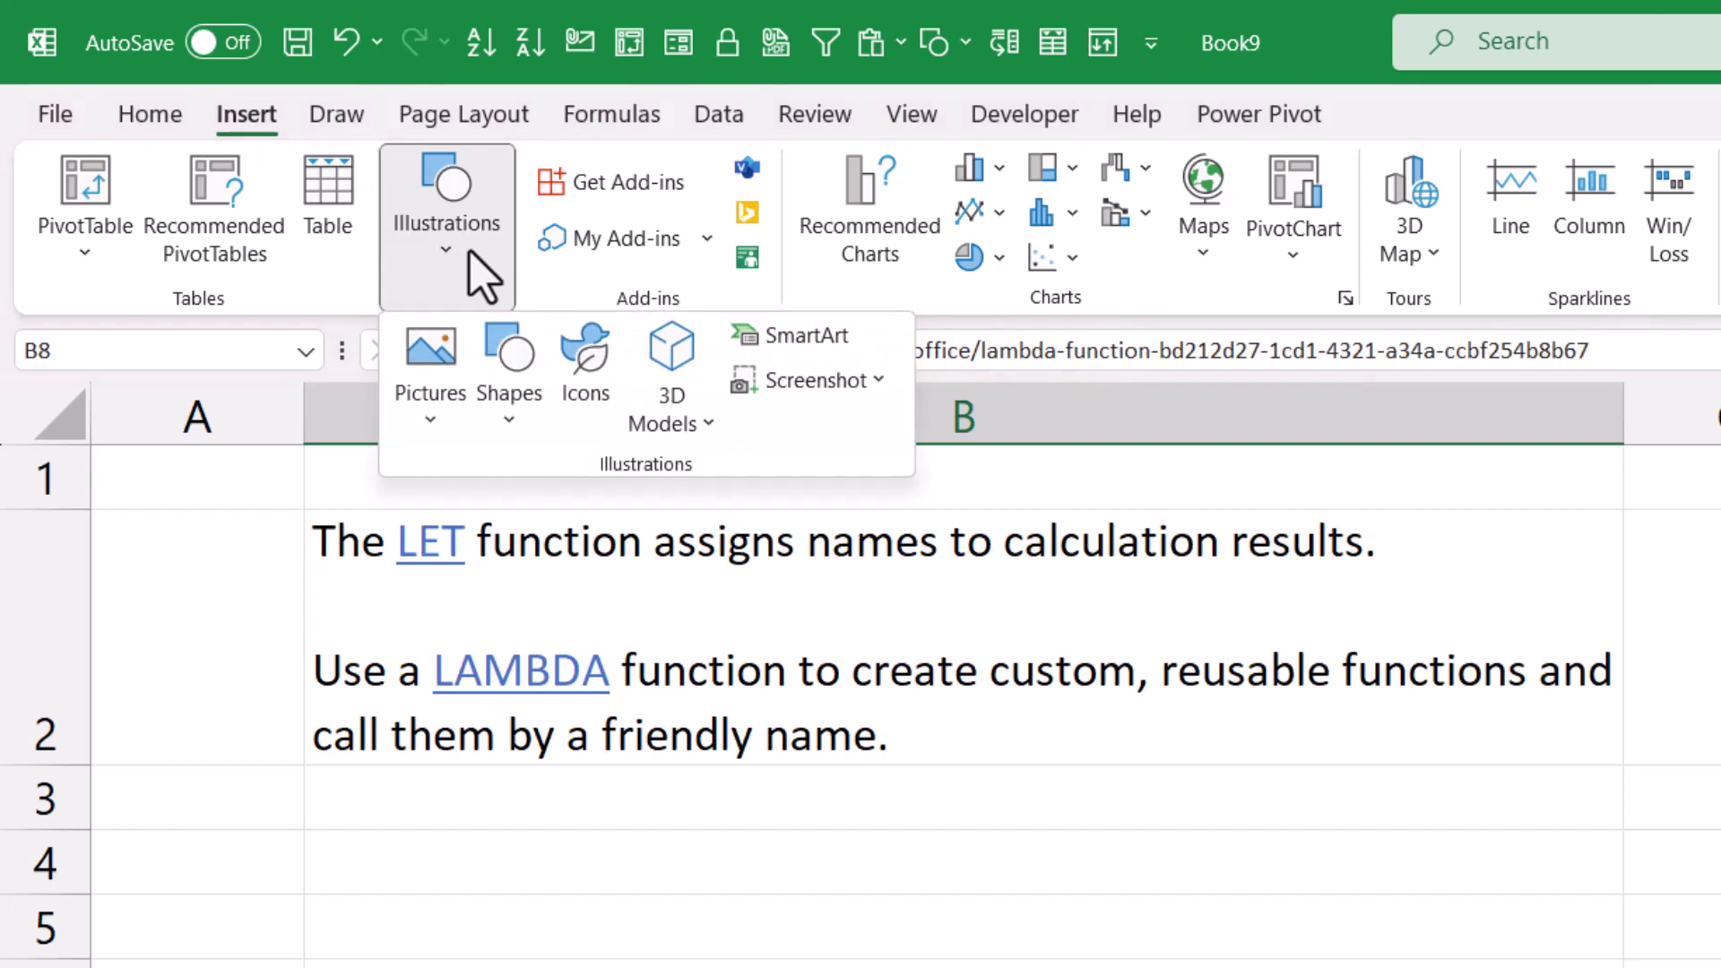
pyautogui.click(509, 408)
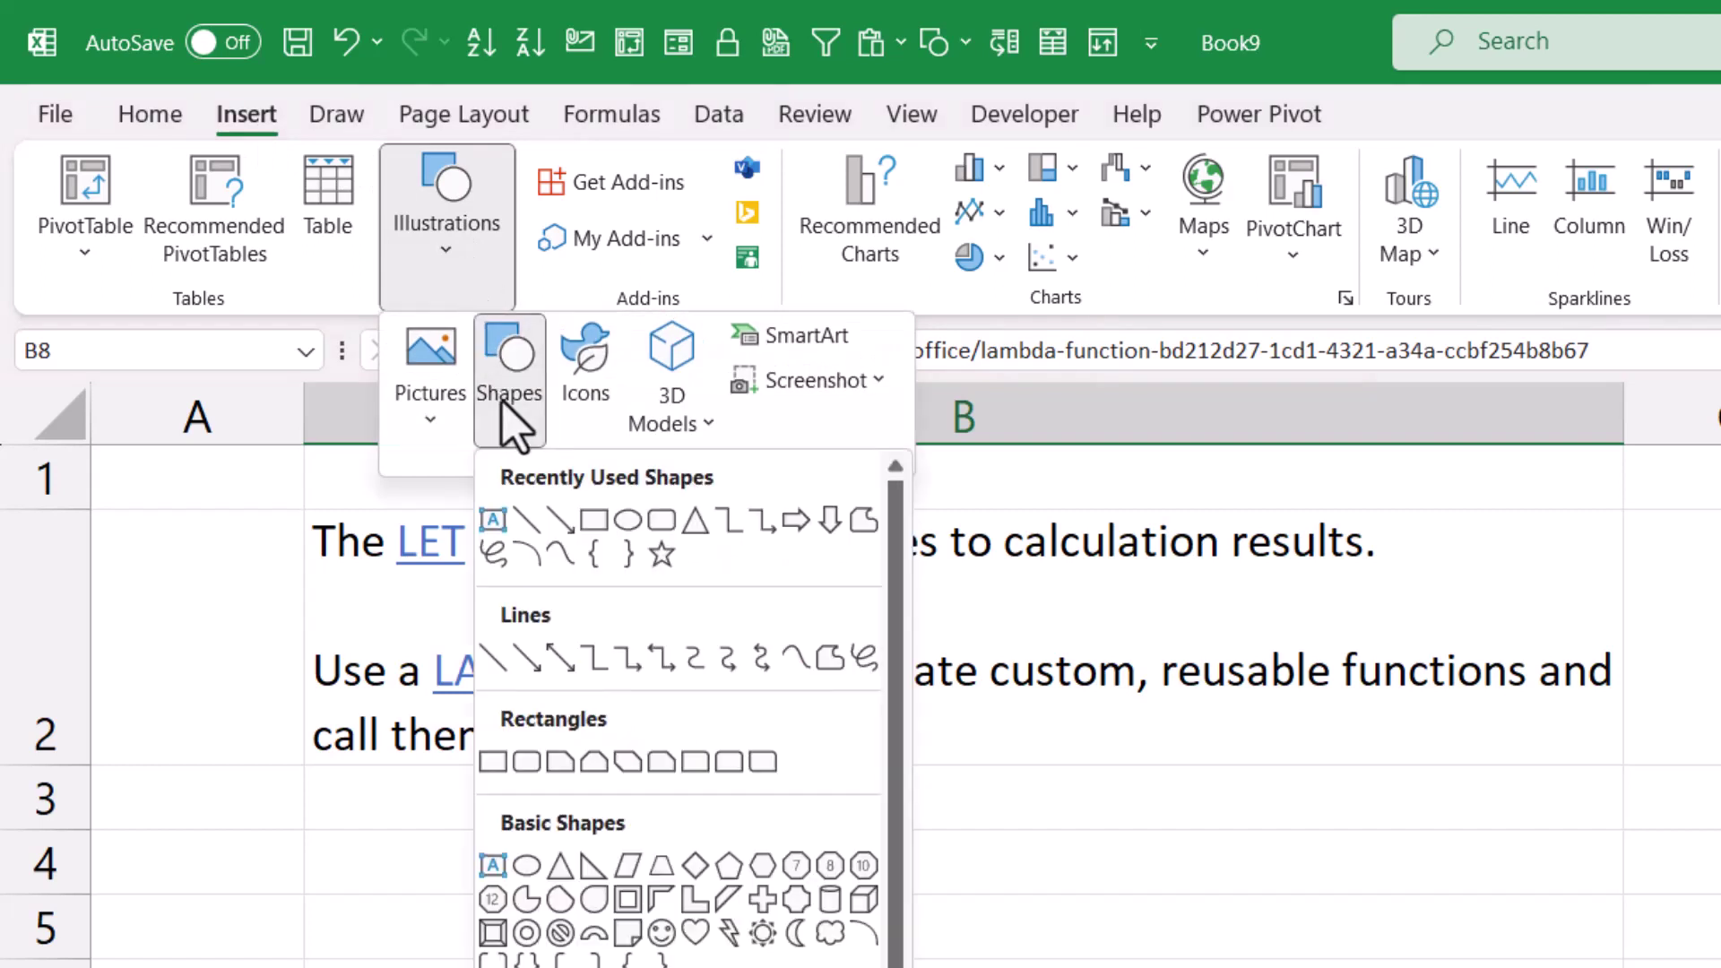
pyautogui.click(595, 520)
pyautogui.moveTo(388, 509)
pyautogui.mouseDown()
pyautogui.moveTo(415, 557)
pyautogui.moveTo(473, 570)
pyautogui.mouseUp()
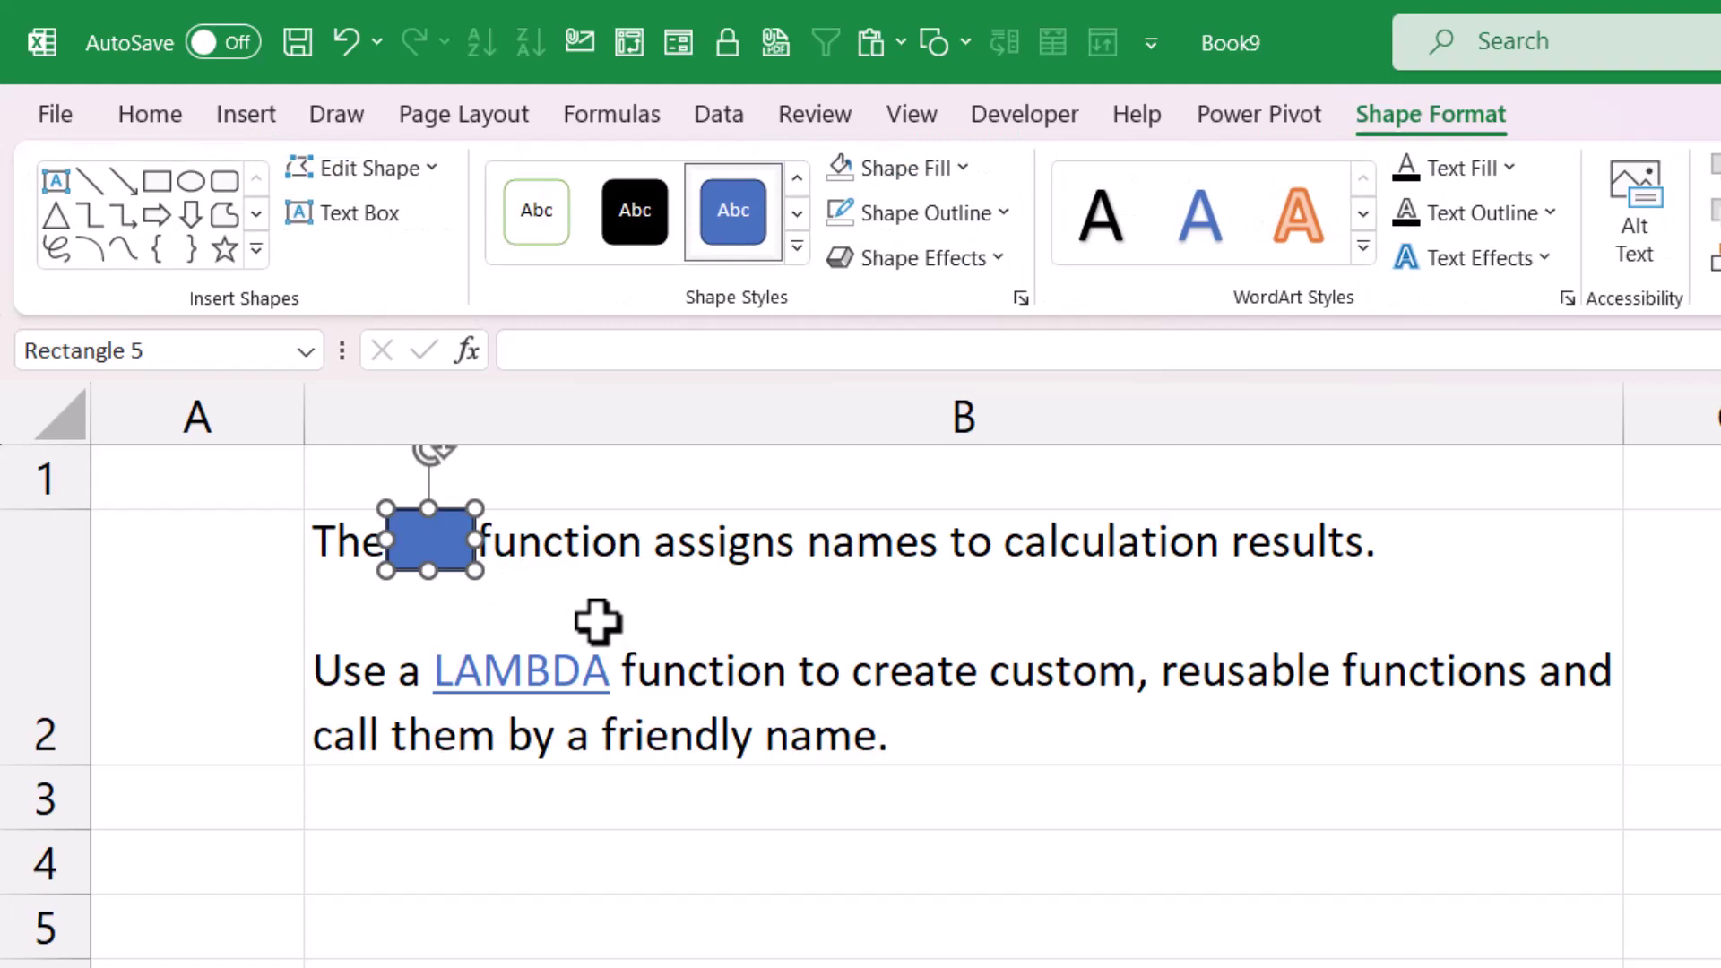
# Hyperlink the LET rectangle to the copied LET support page URL.
pyautogui.hotkey('ctrl', 'k')
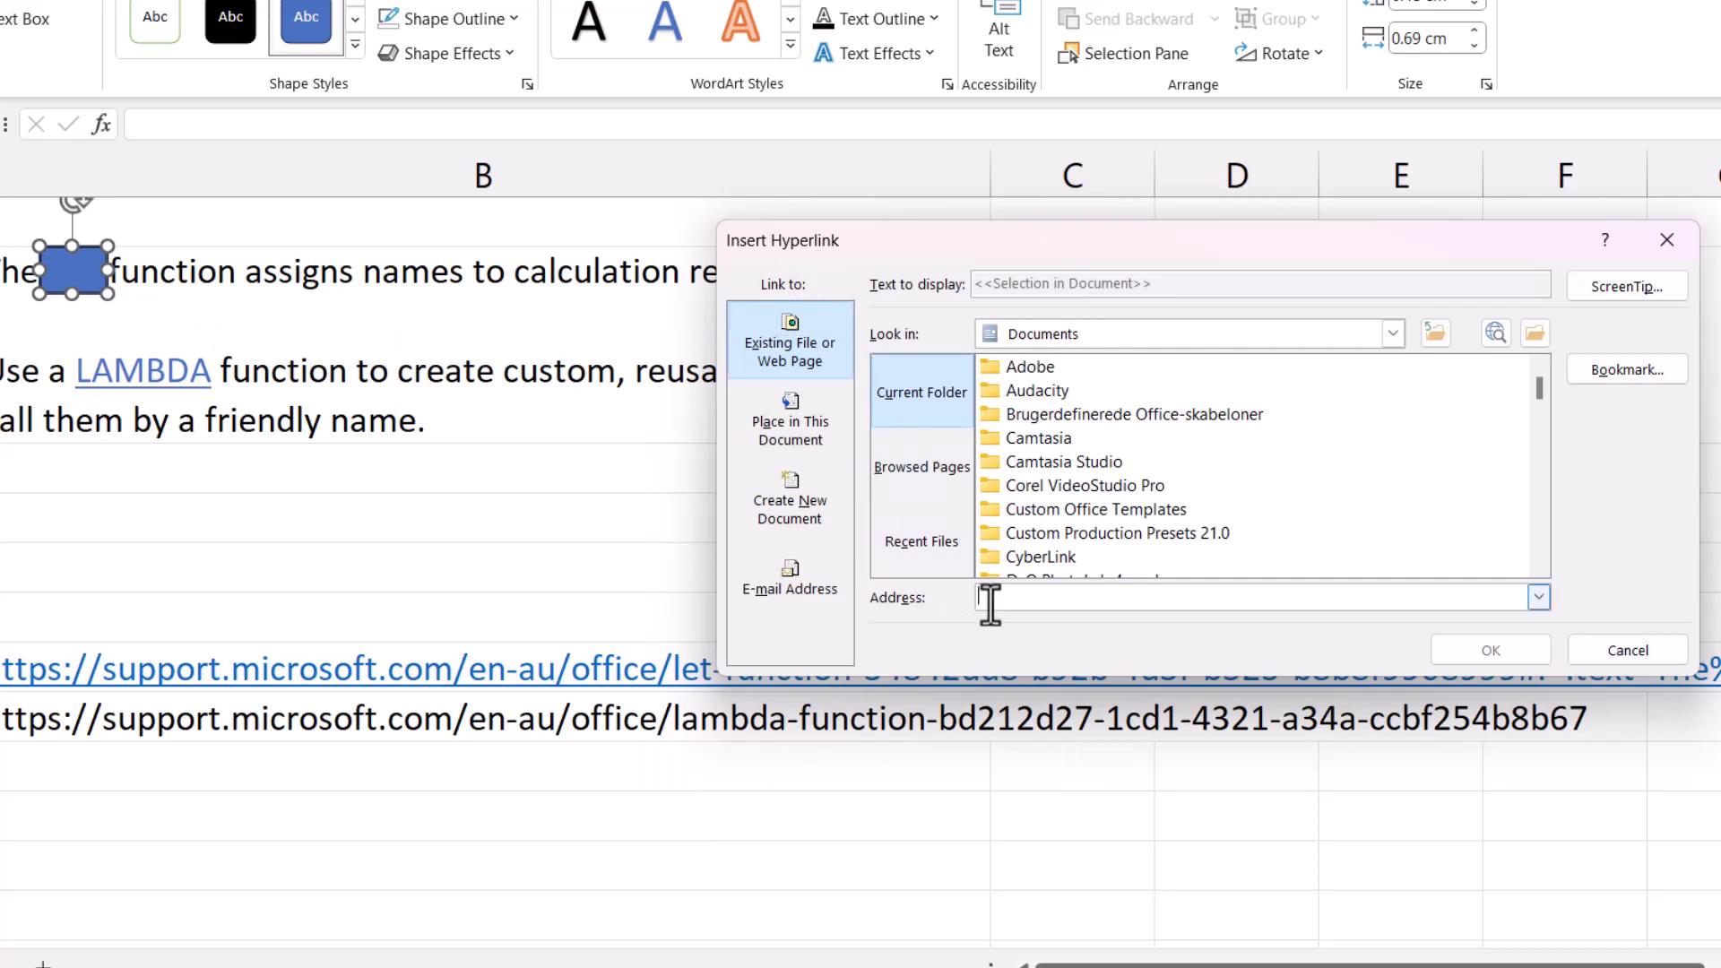
pyautogui.write("%20function%20assigns%20names,through%20Excel's%20native%20formula%20syntax.")
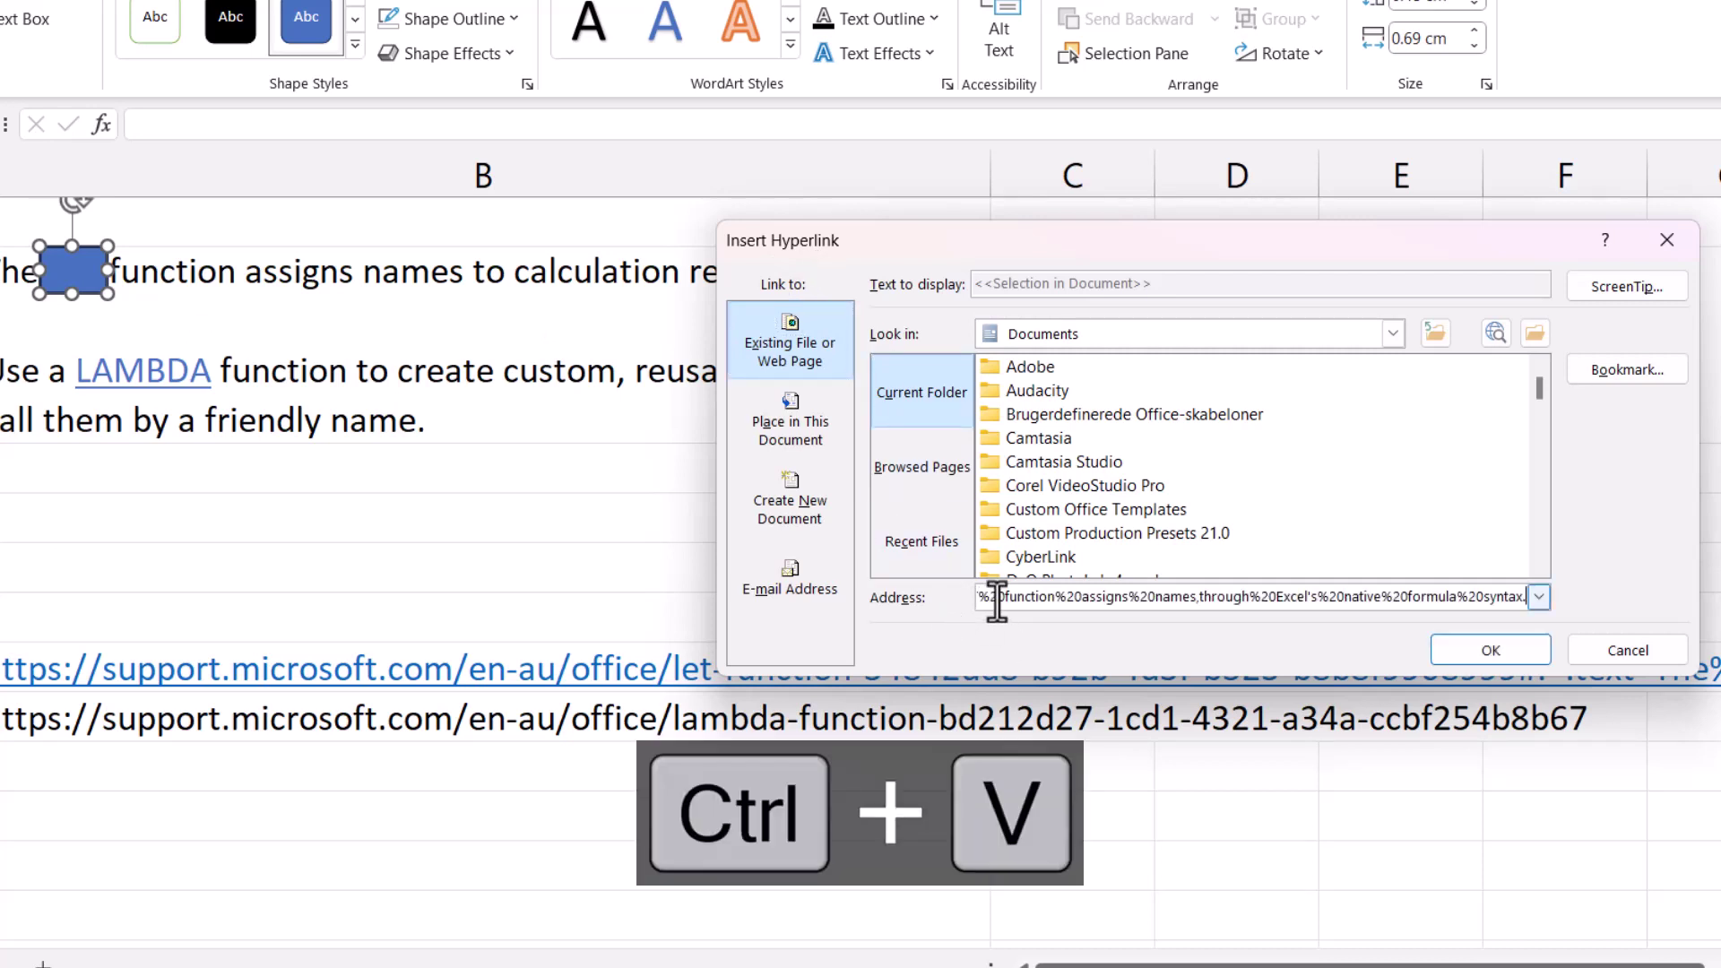
pyautogui.click(1453, 656)
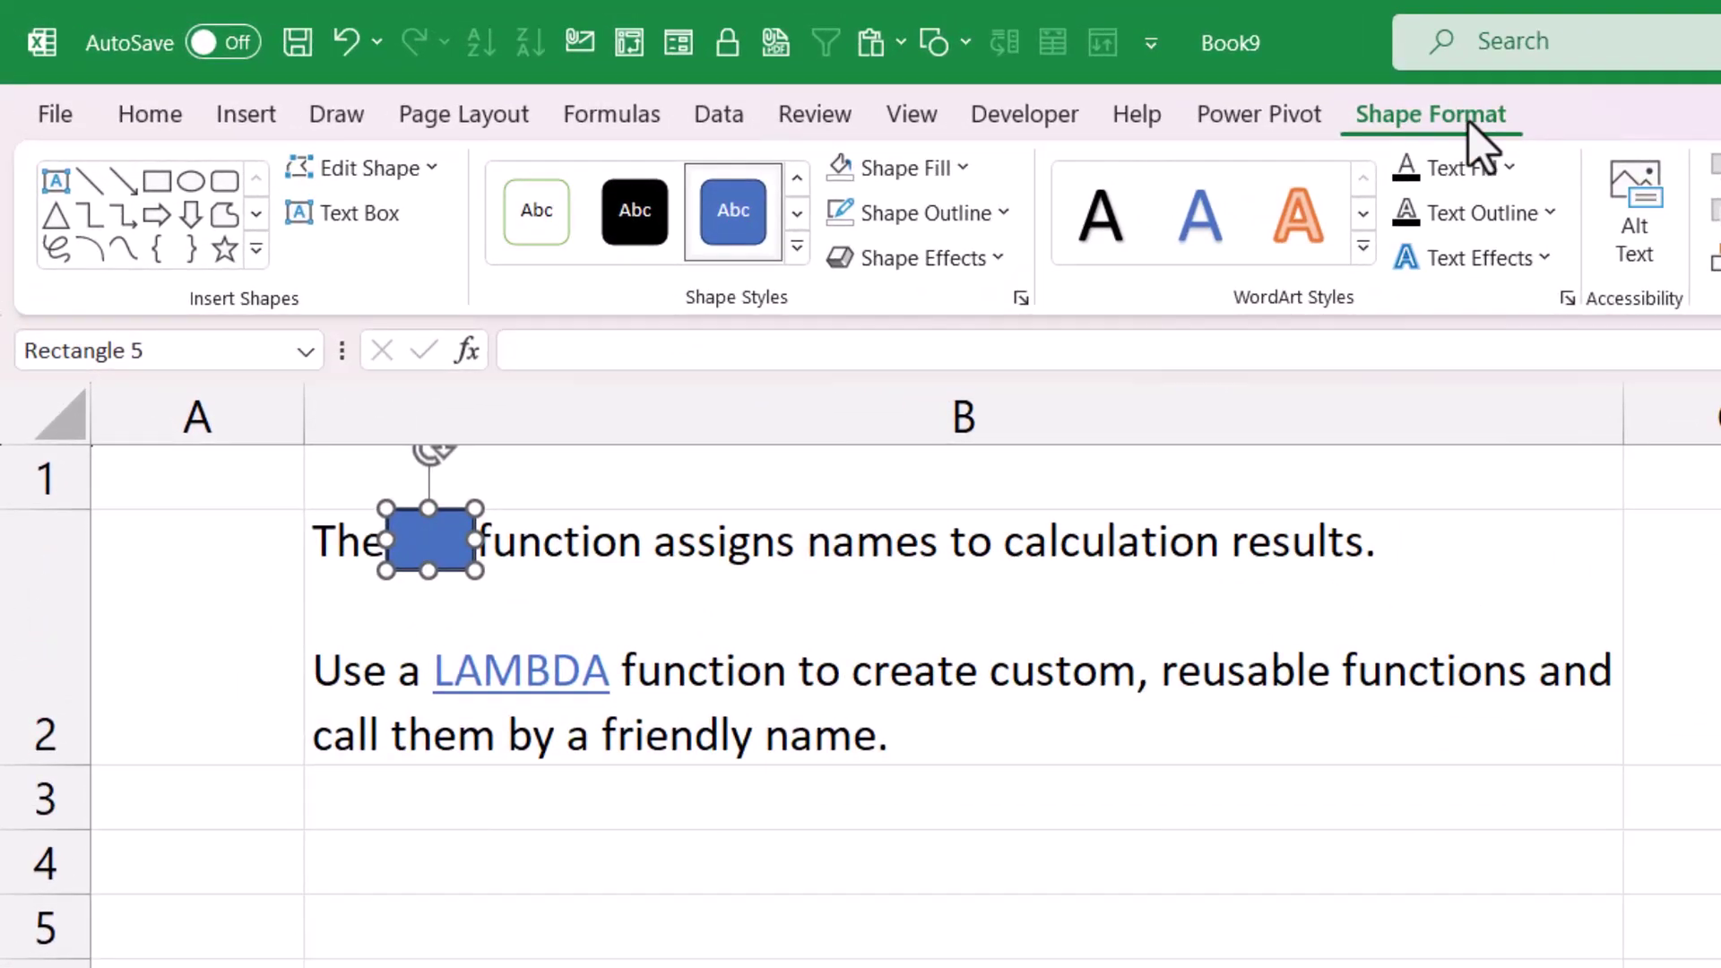
# Set the LET rectangle to No Fill and No Outline.
pyautogui.click(961, 170)
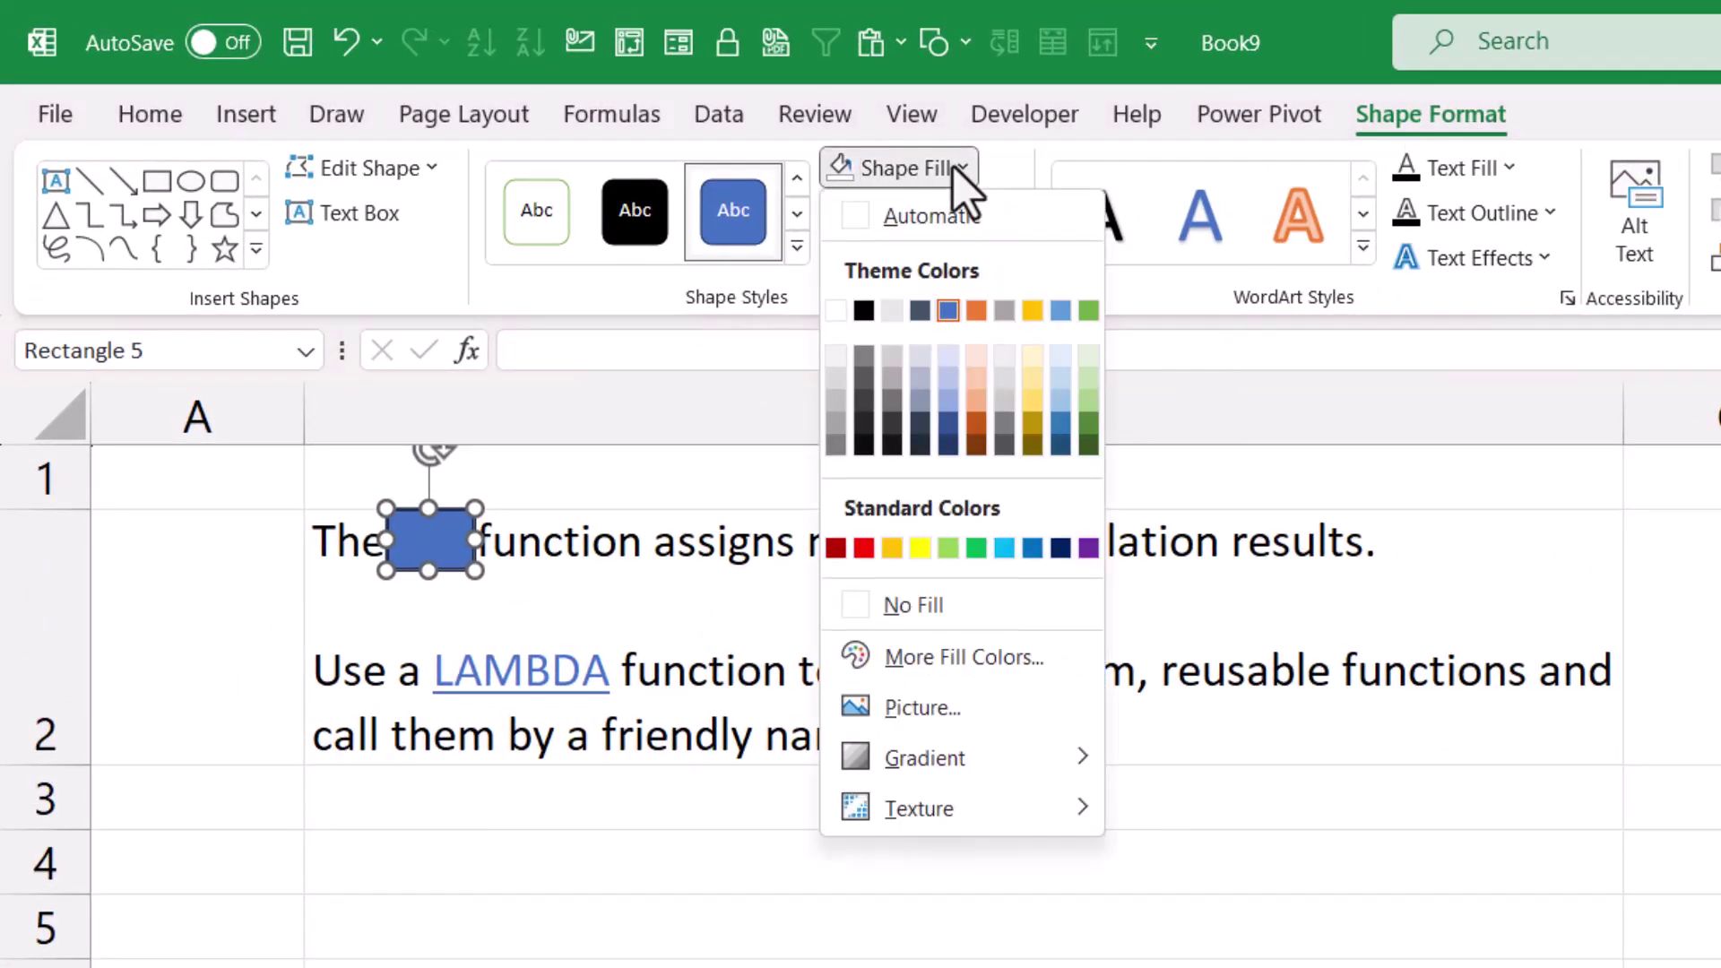
pyautogui.click(910, 608)
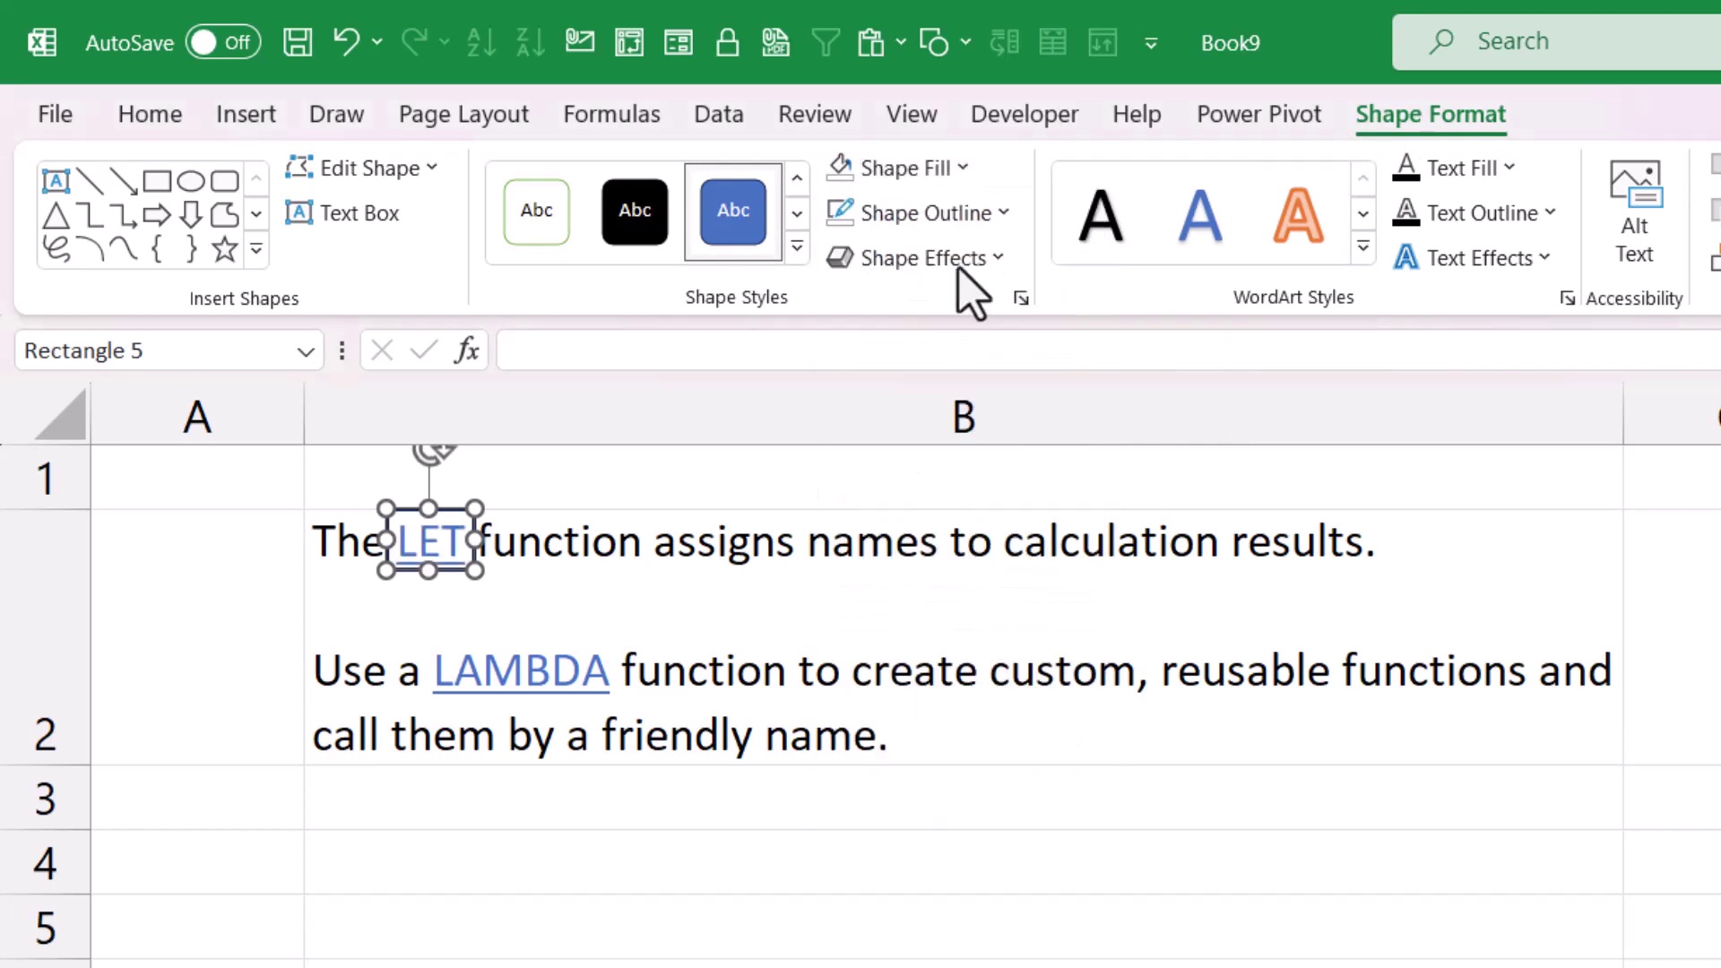
pyautogui.click(981, 217)
pyautogui.click(937, 648)
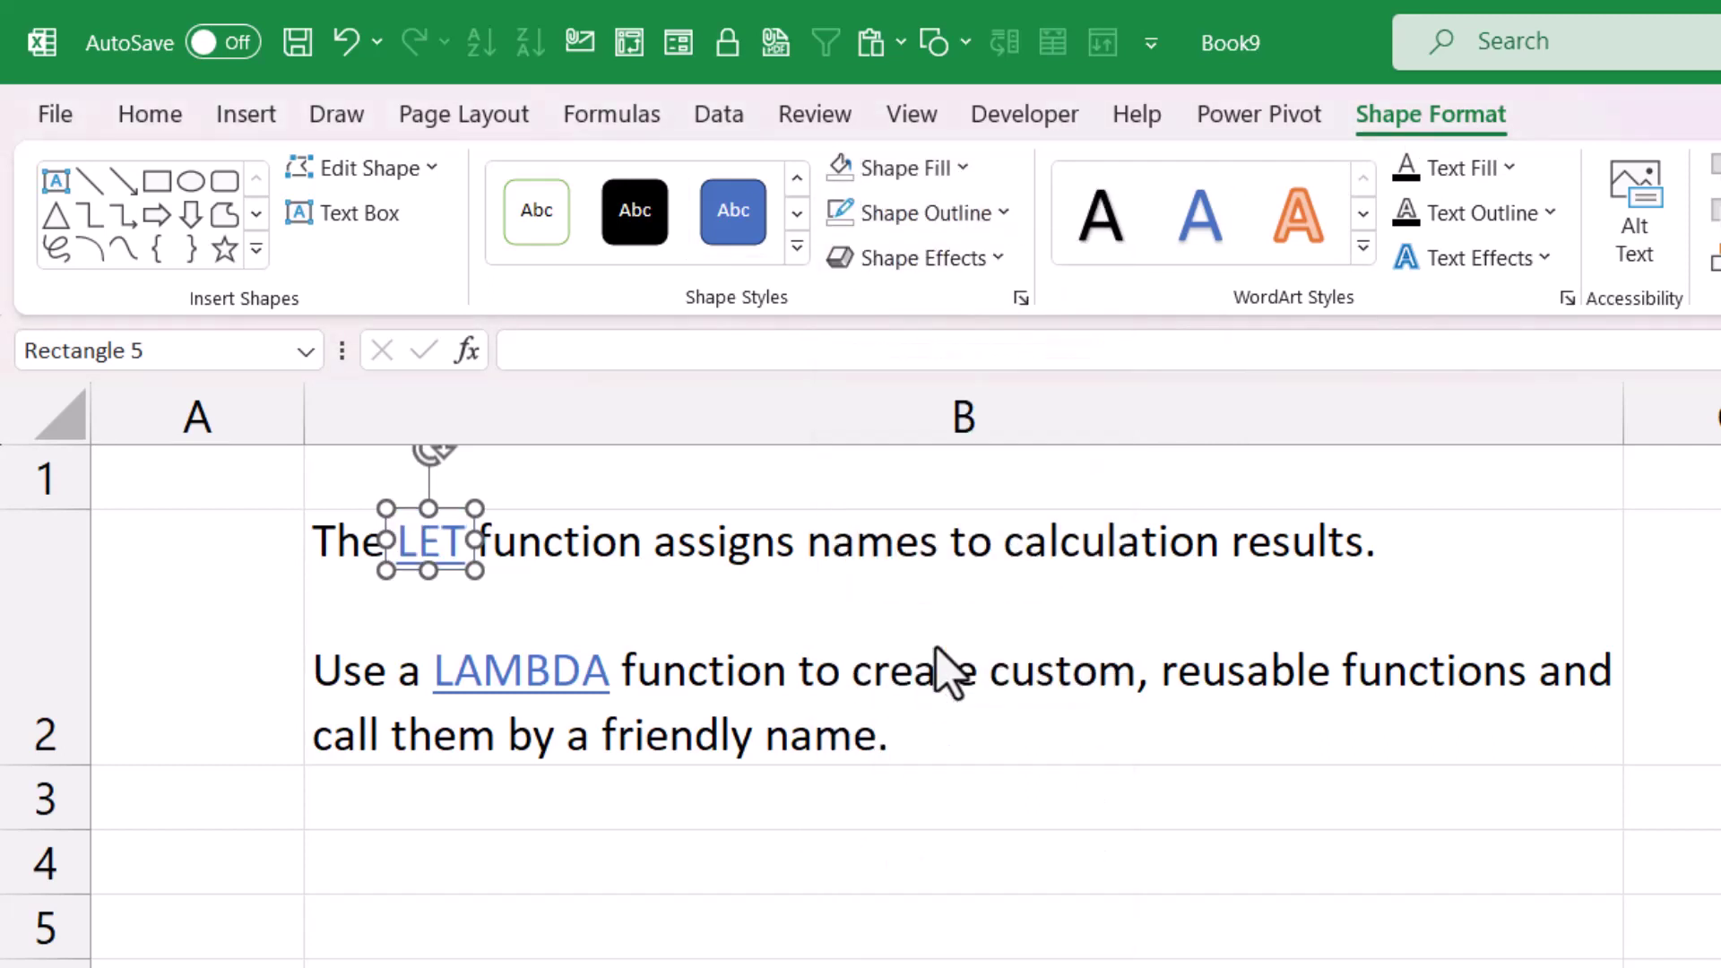
pyautogui.click(774, 805)
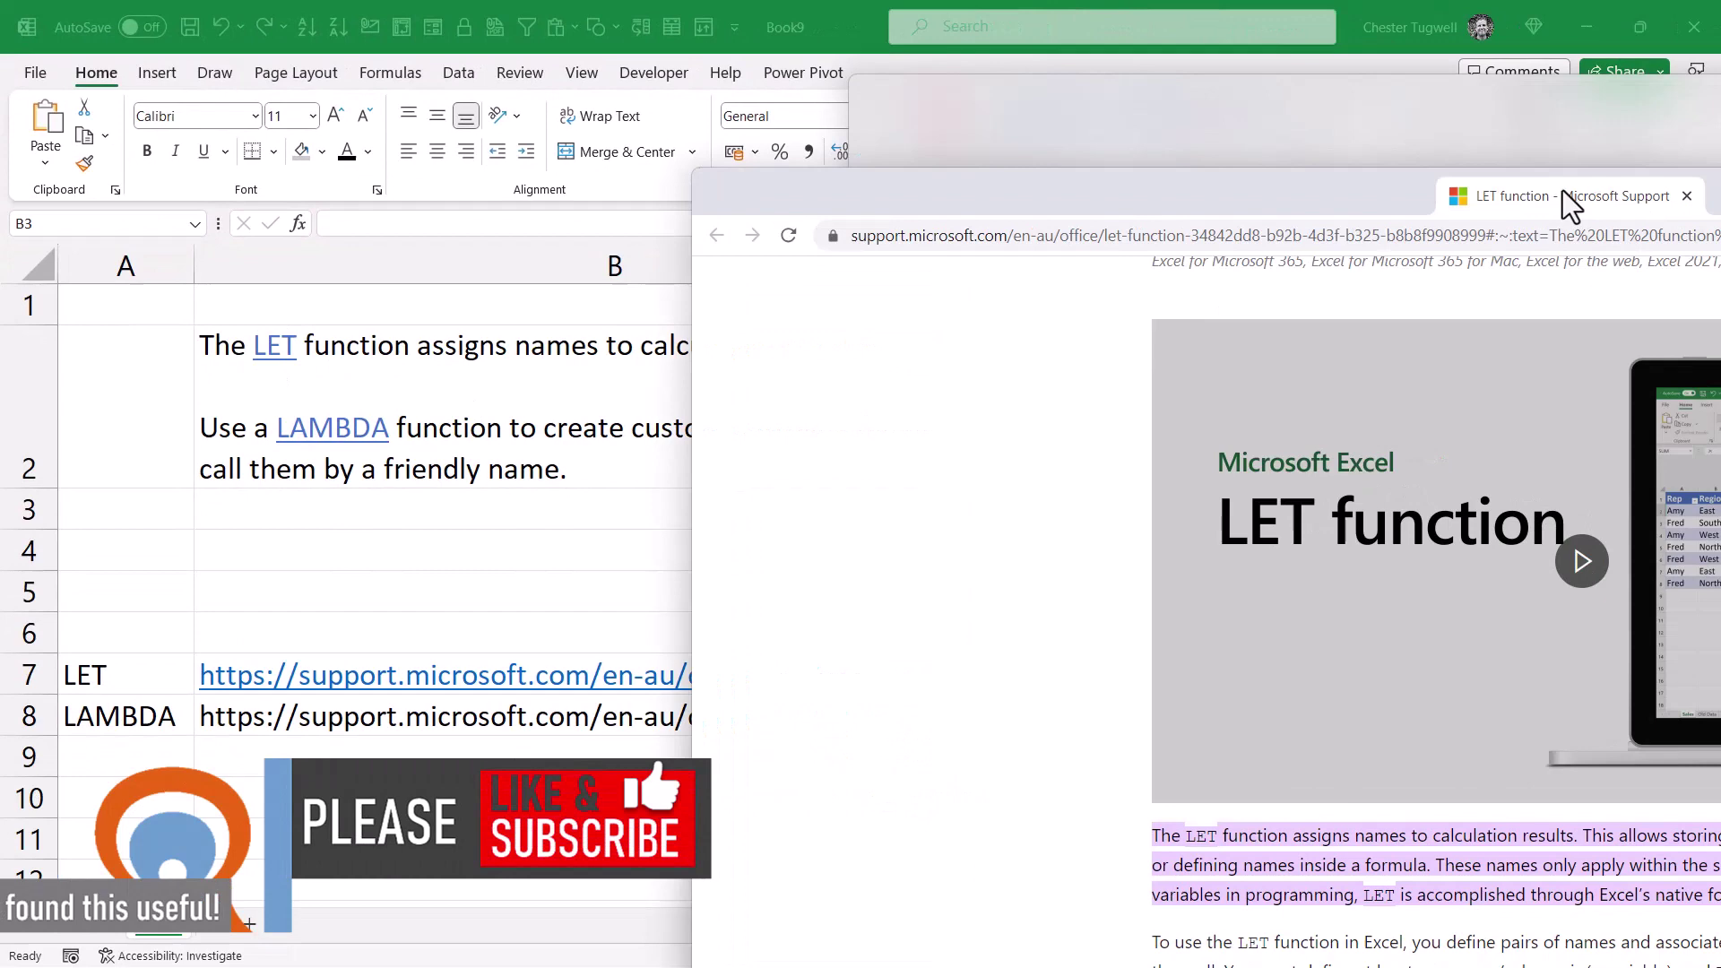
pyautogui.moveTo(1563, 190); pyautogui.dragTo(1129, 125)
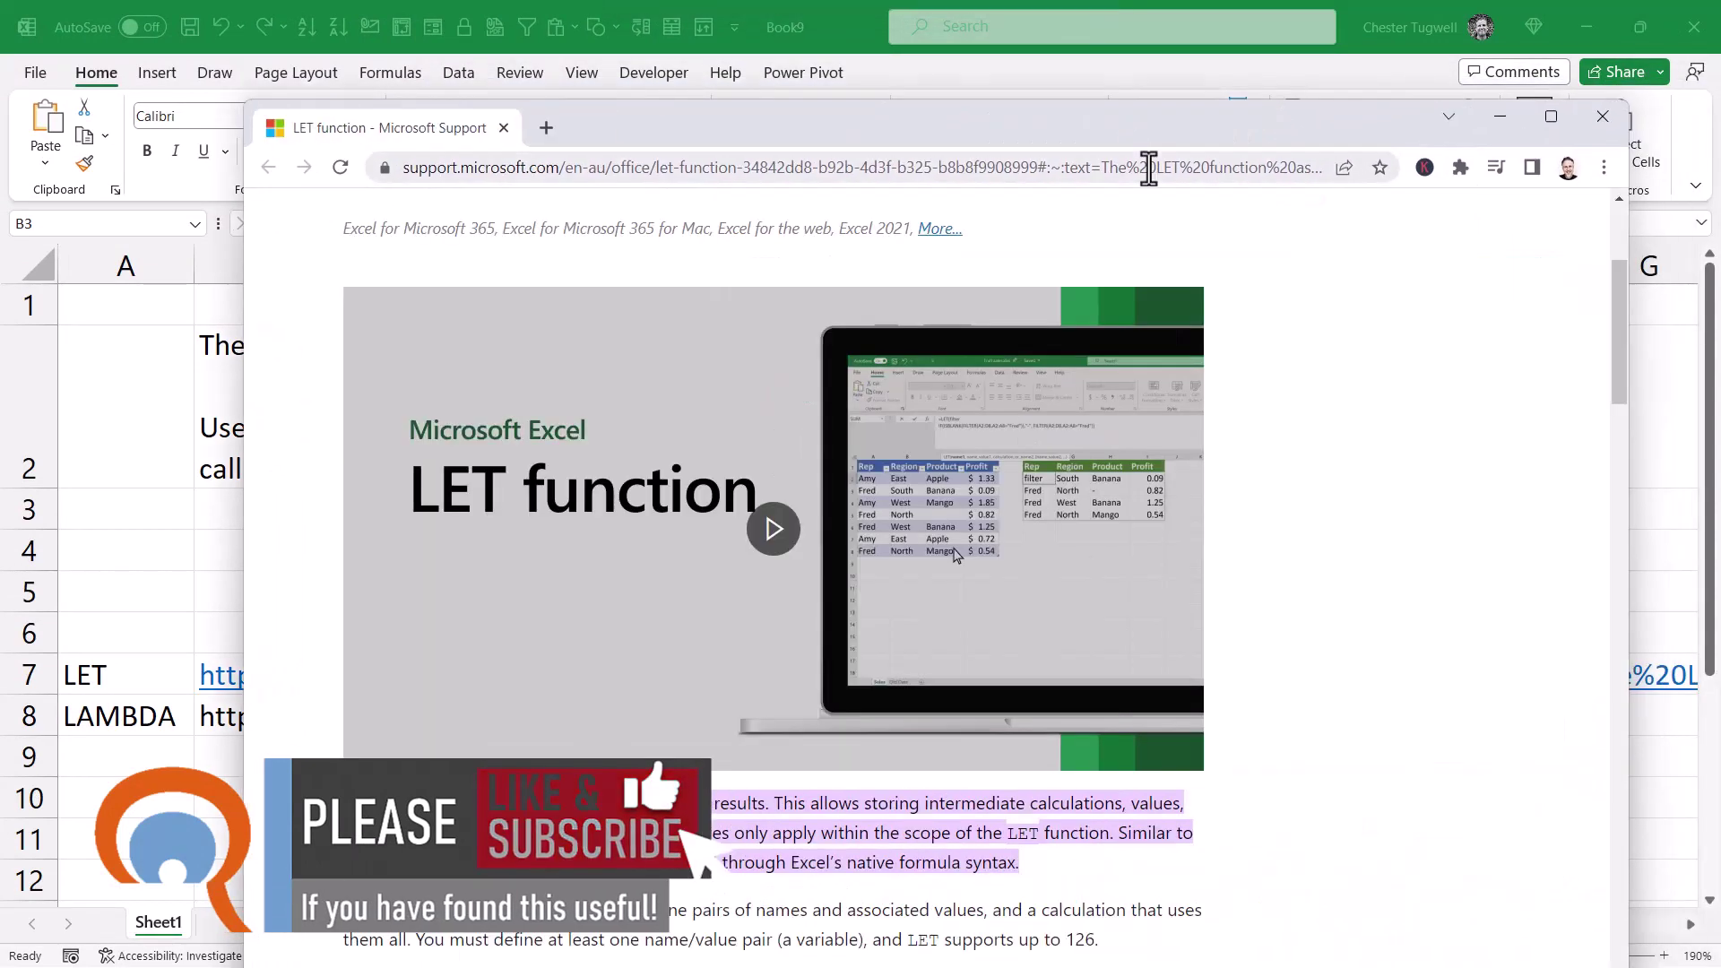
pyautogui.click(1500, 120)
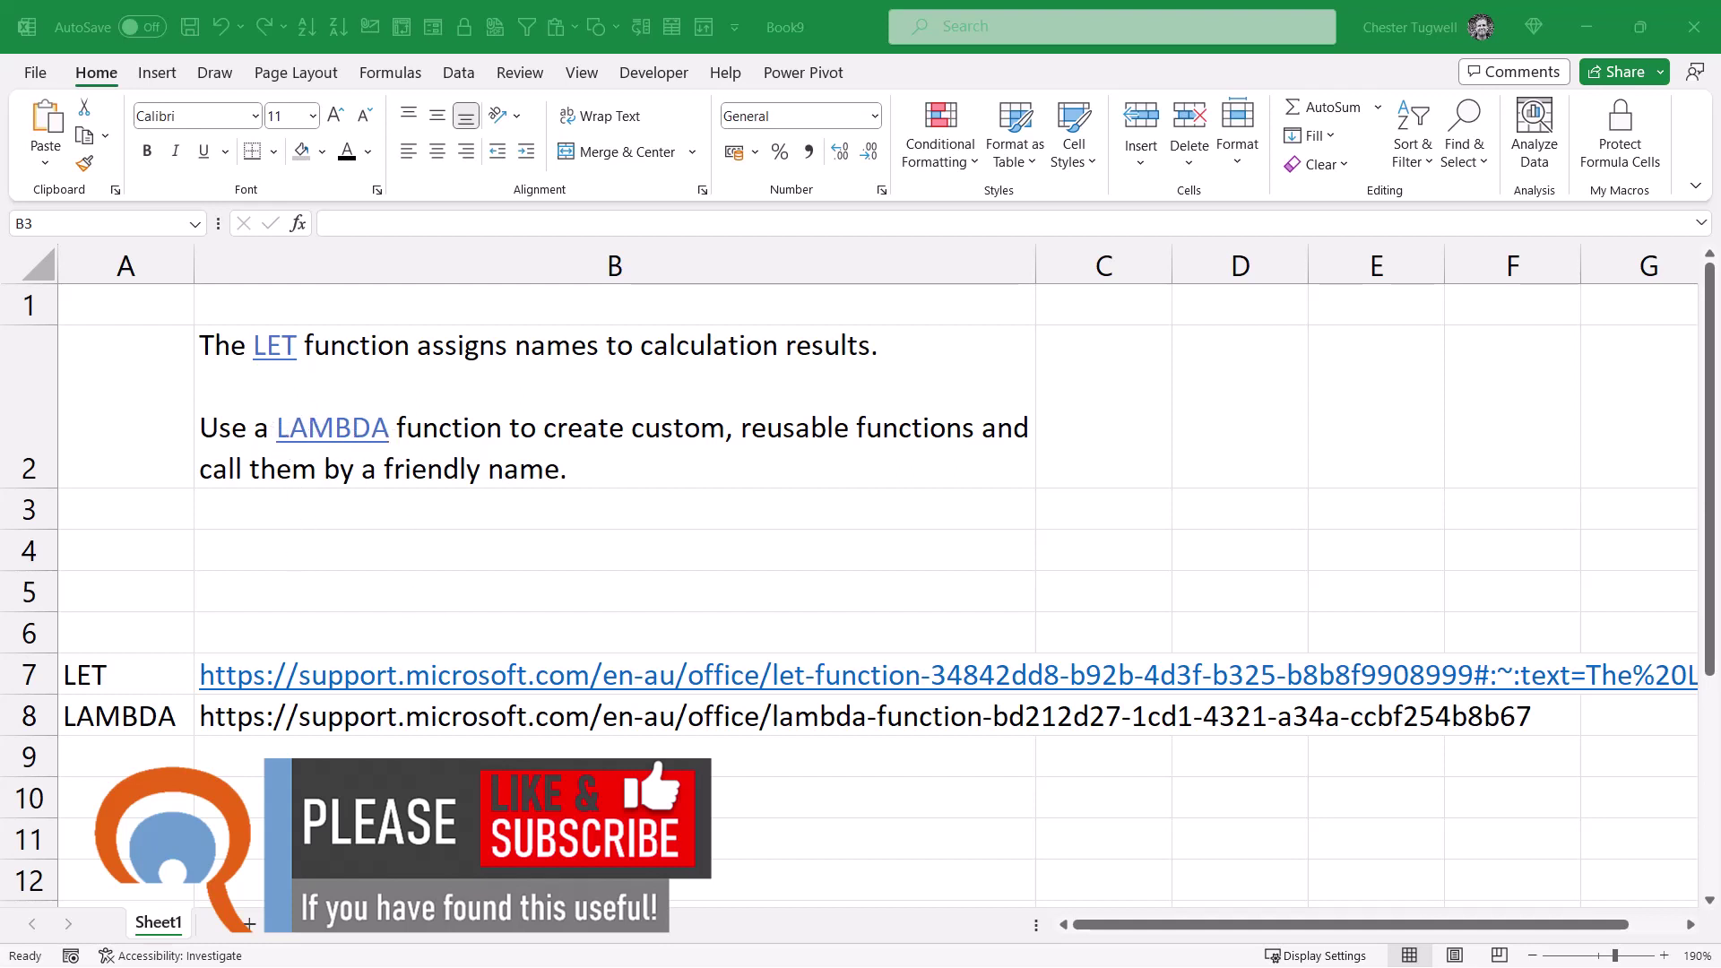
# Copy the full LAMBDA support URL from B8 and commit the cell as a hyperlink.
pyautogui.click(484, 716)
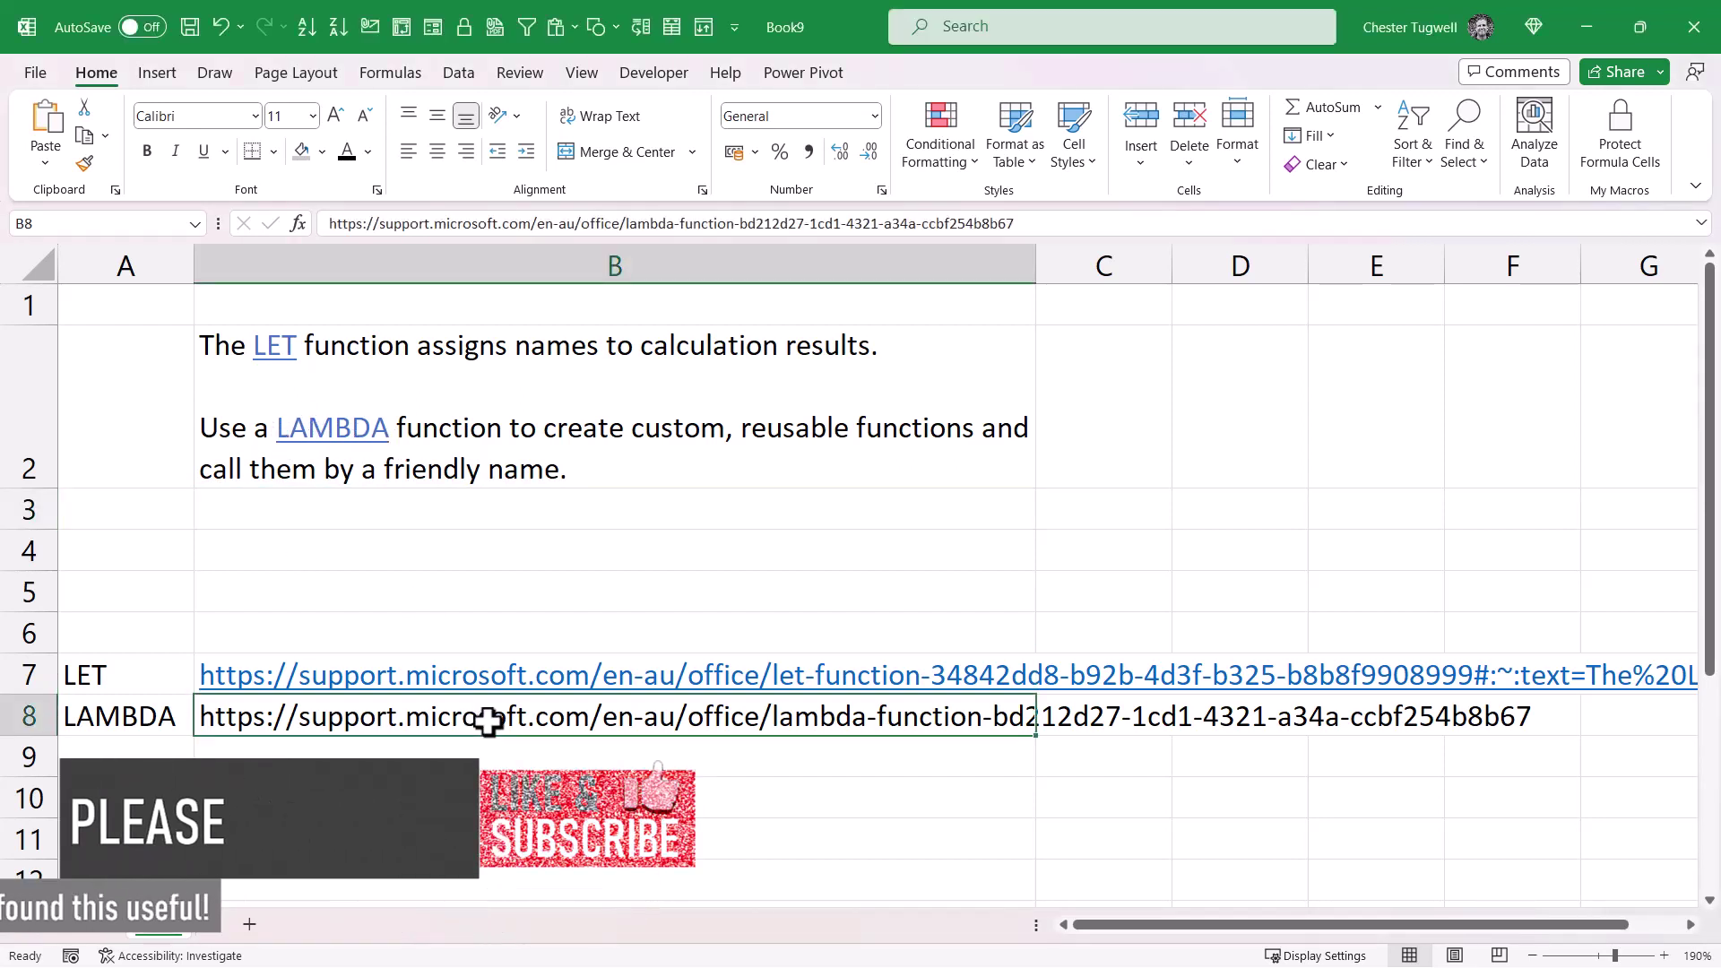
pyautogui.click(336, 223)
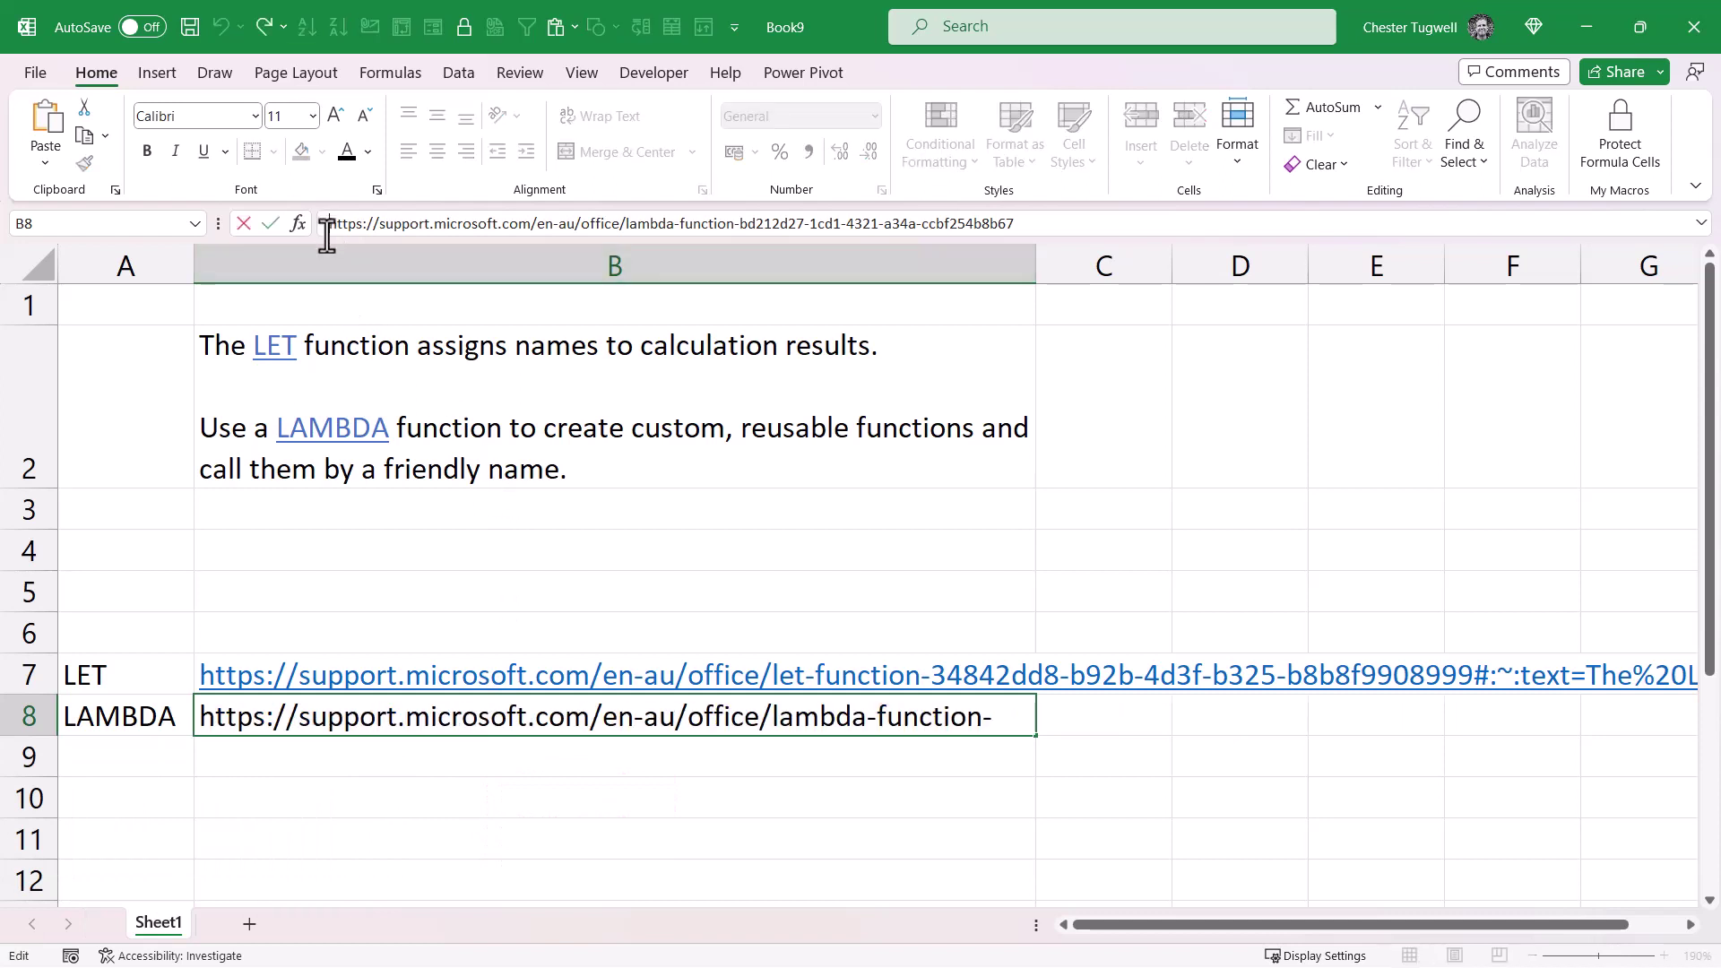
pyautogui.hotkey('ctrl', 'a')
pyautogui.hotkey('ctrl', 'c')
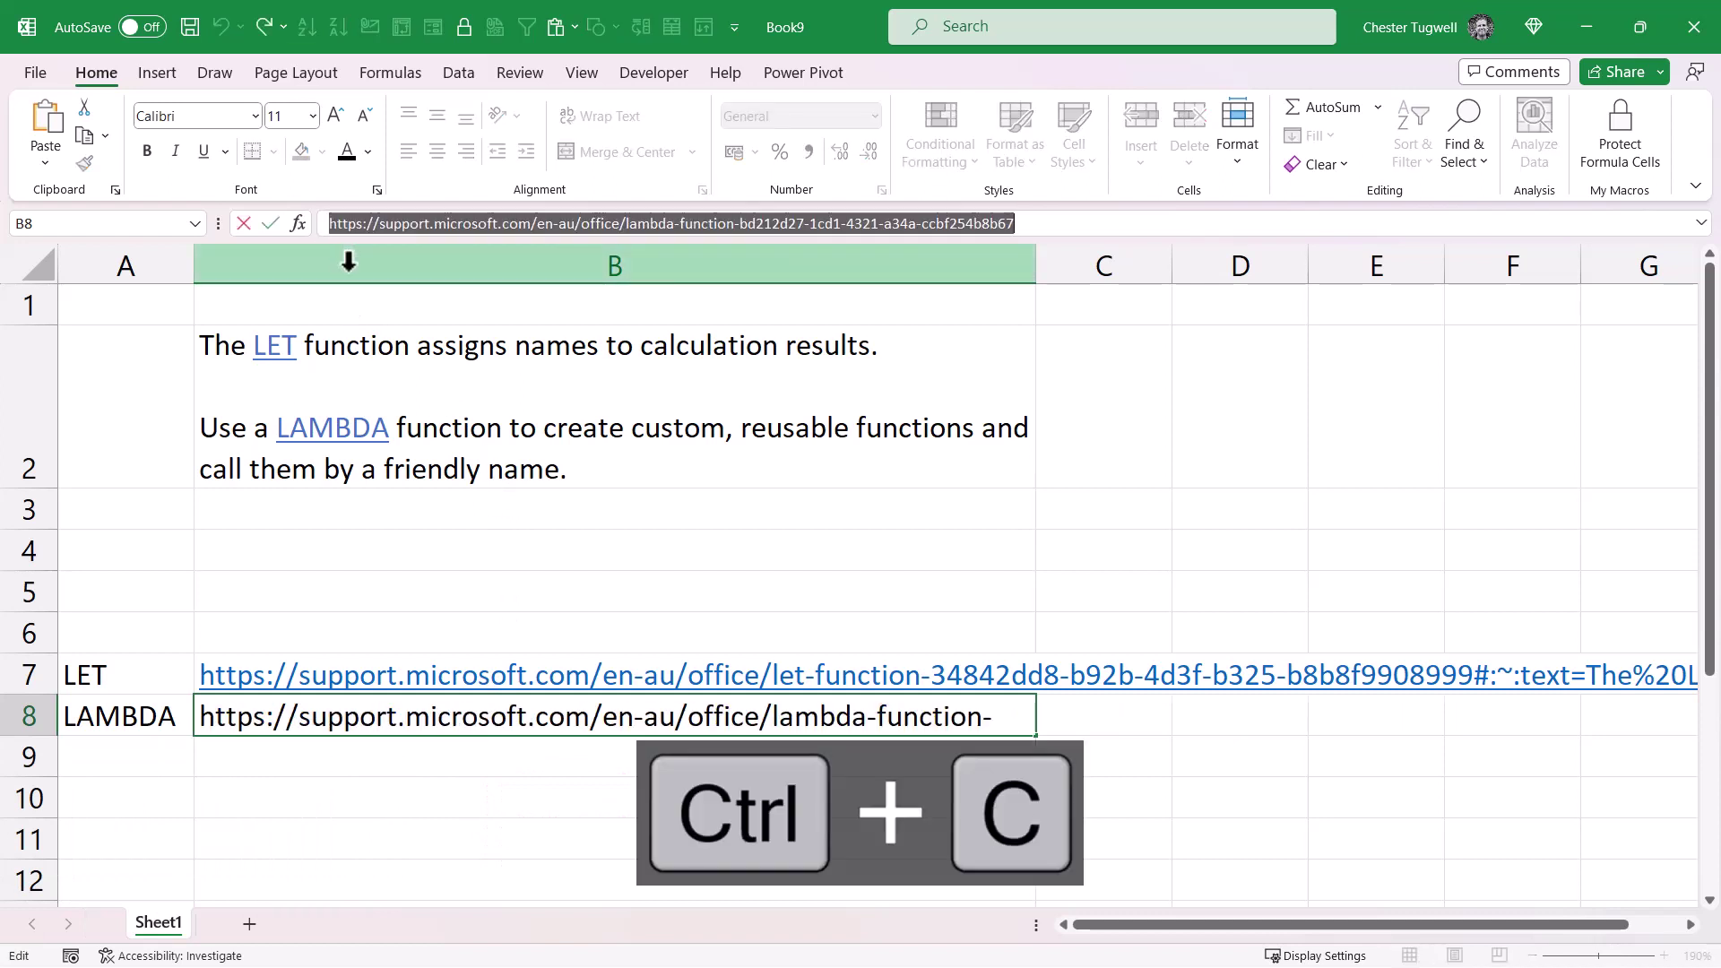
pyautogui.press('Return')
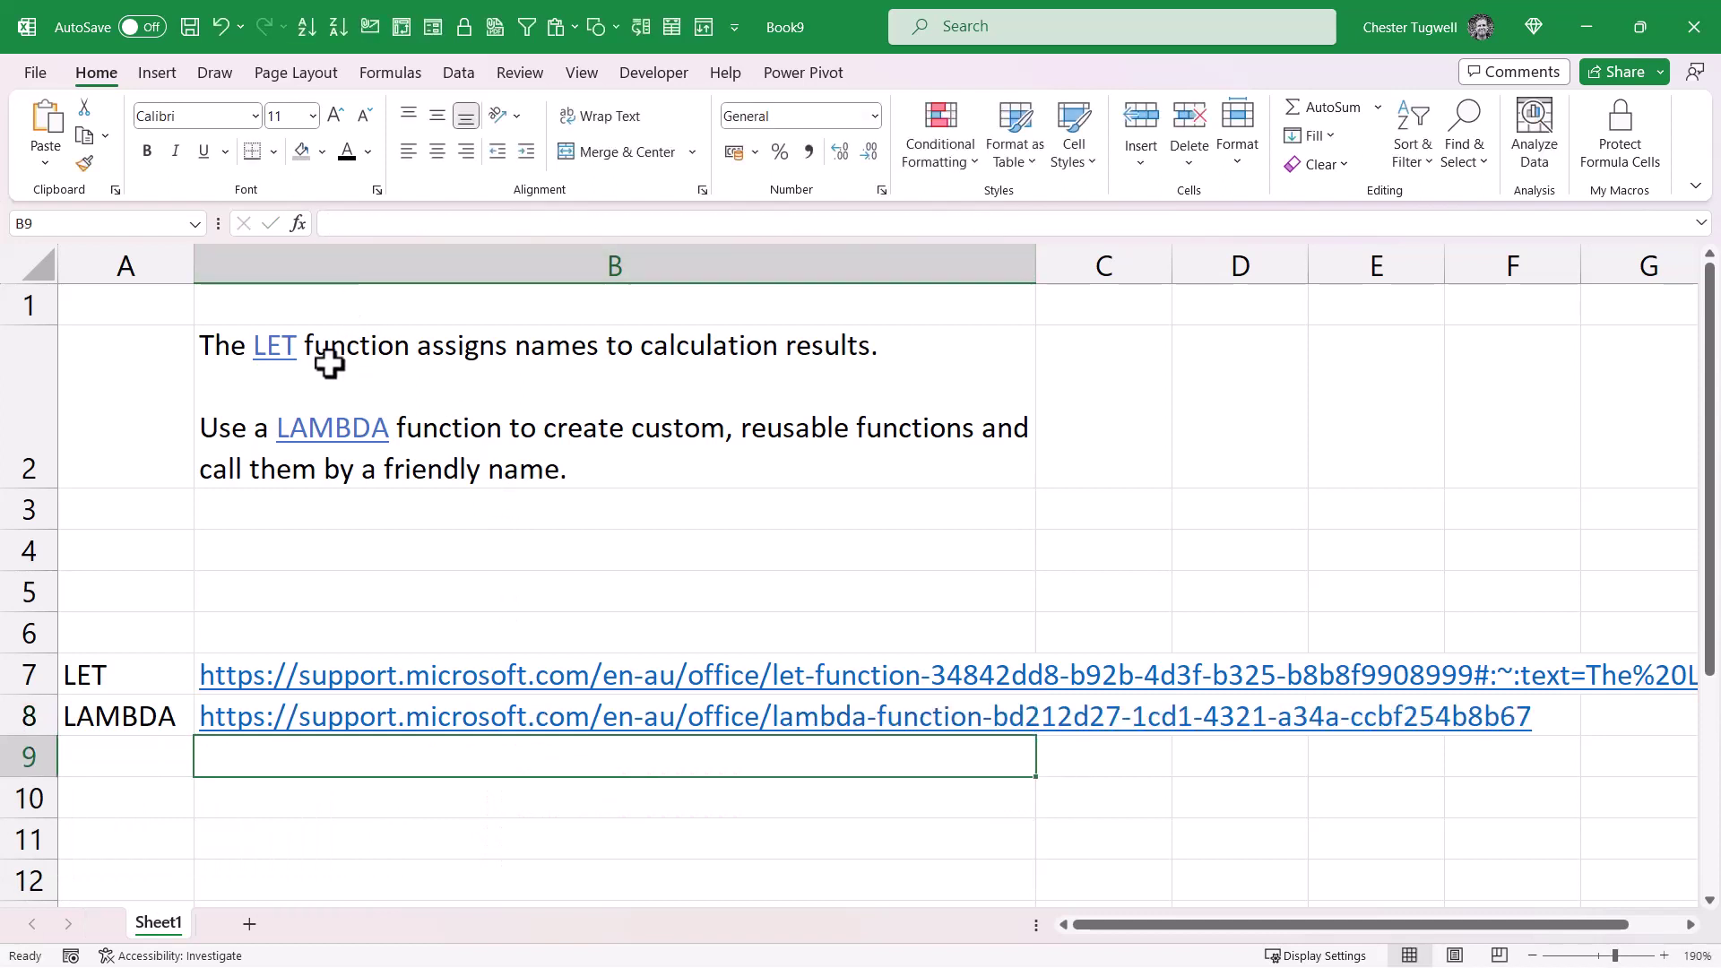
# Draw a rectangle over LAMBDA and hyperlink it to the copied LAMBDA support URL.
pyautogui.click(159, 74)
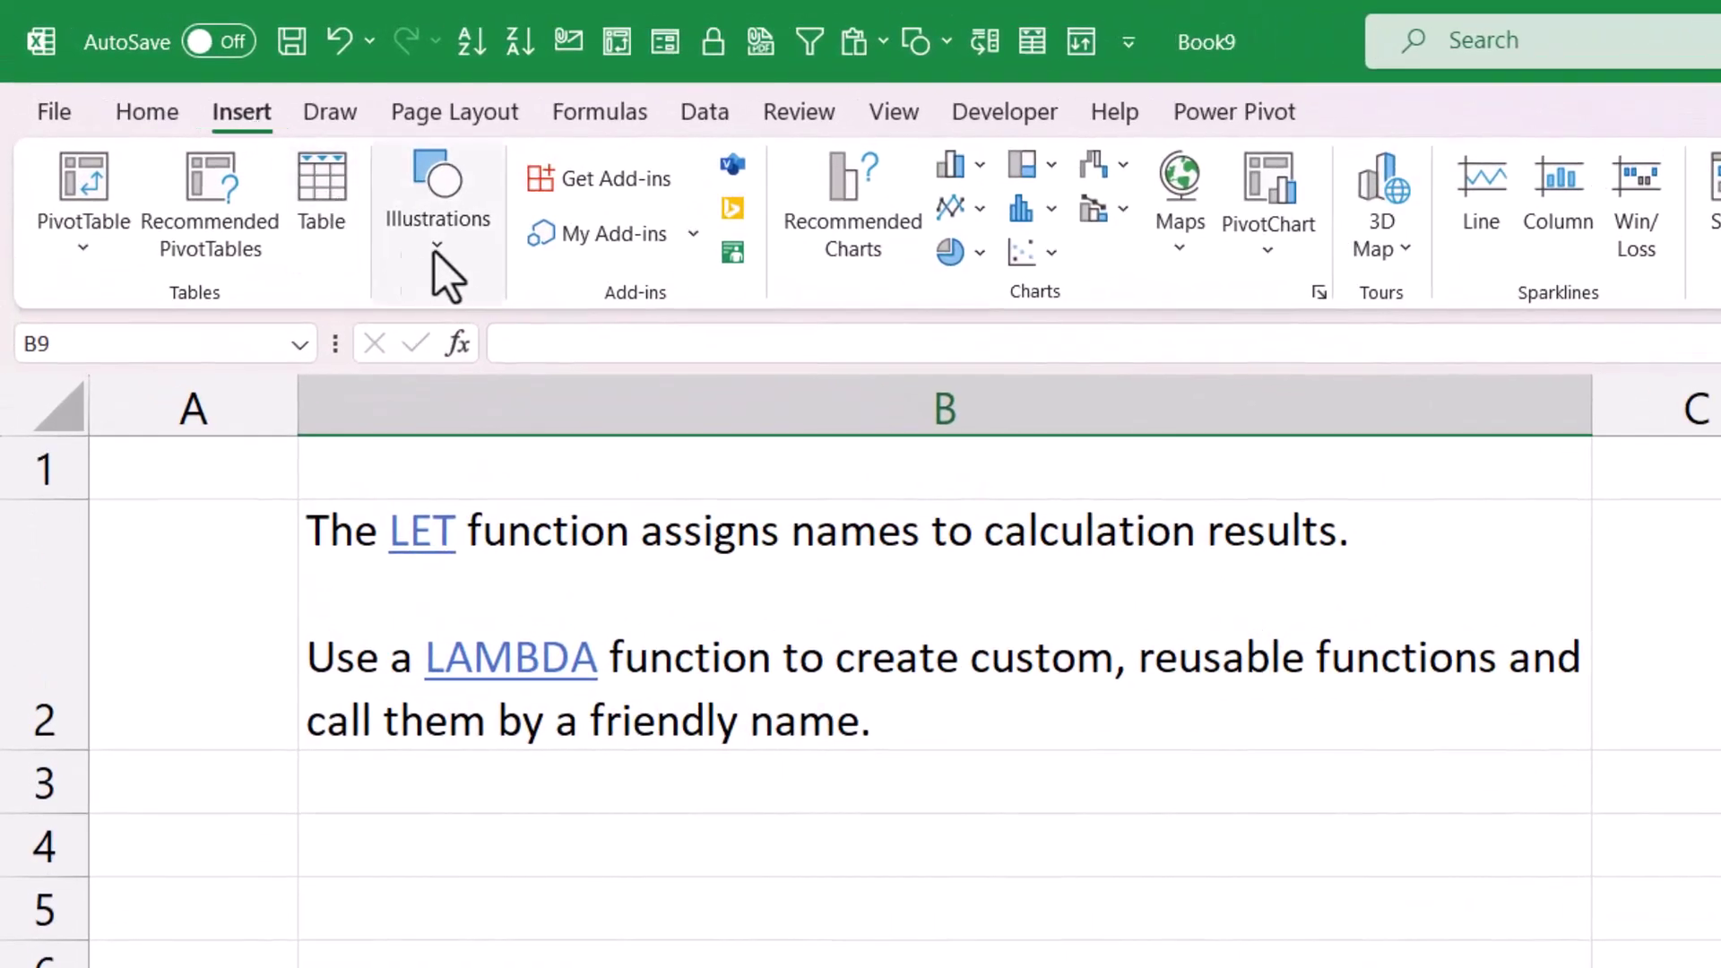
pyautogui.click(441, 255)
pyautogui.click(515, 403)
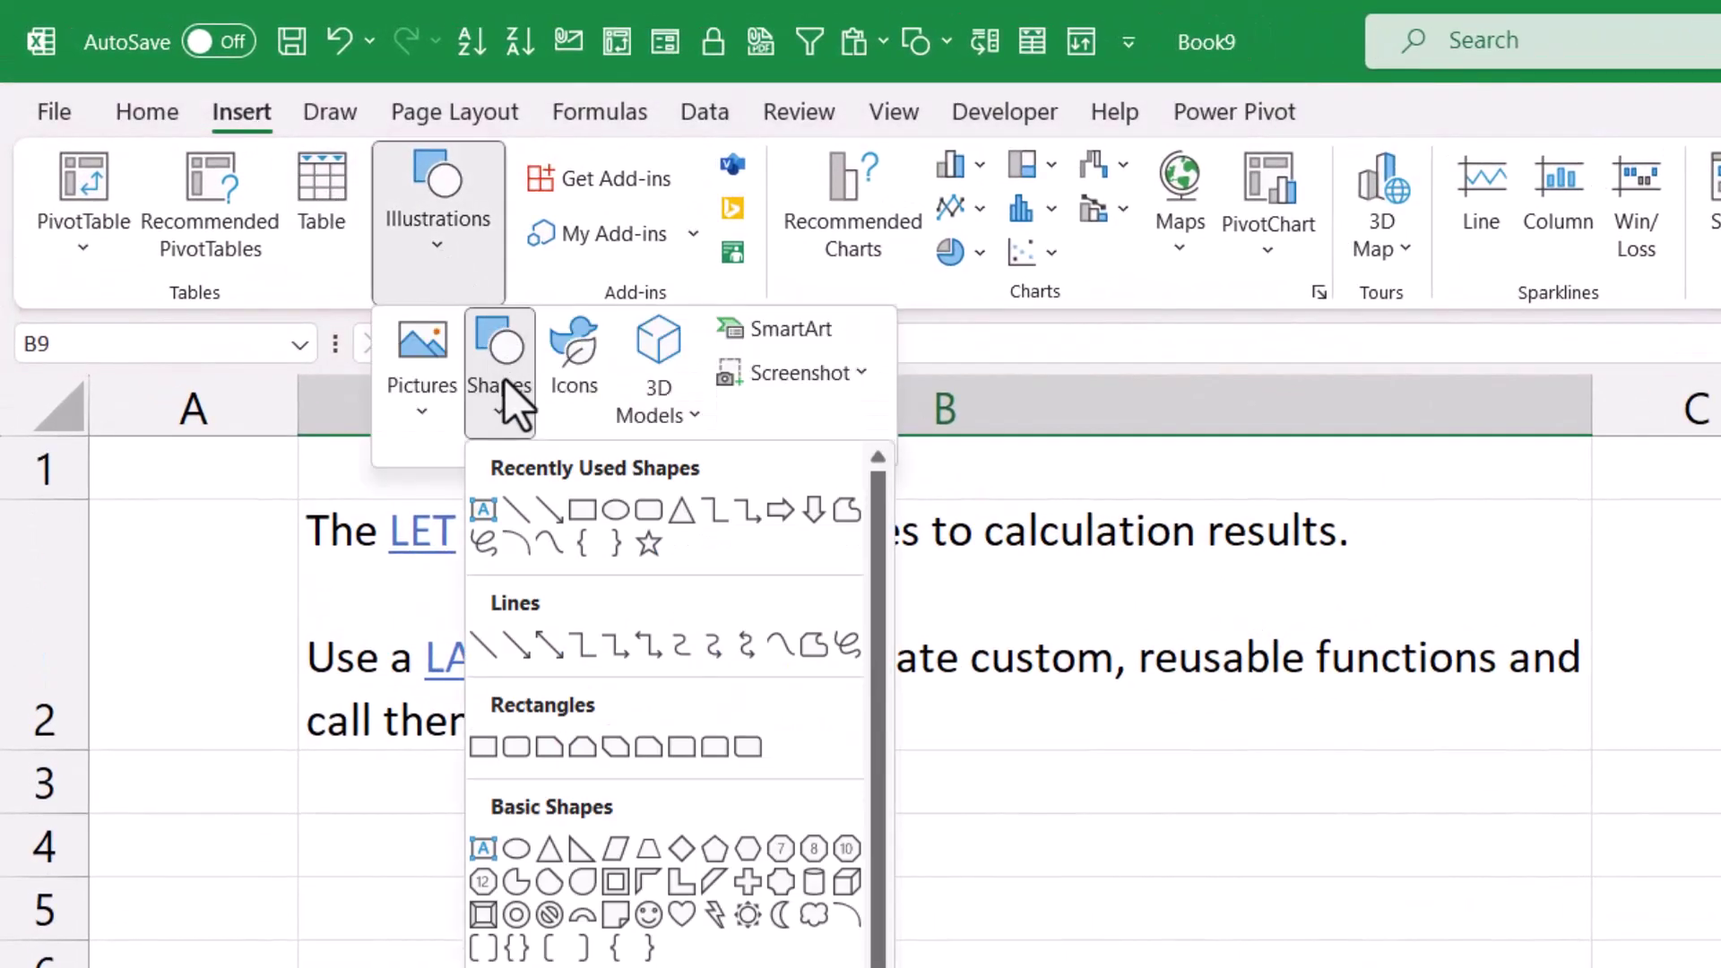
pyautogui.click(593, 536)
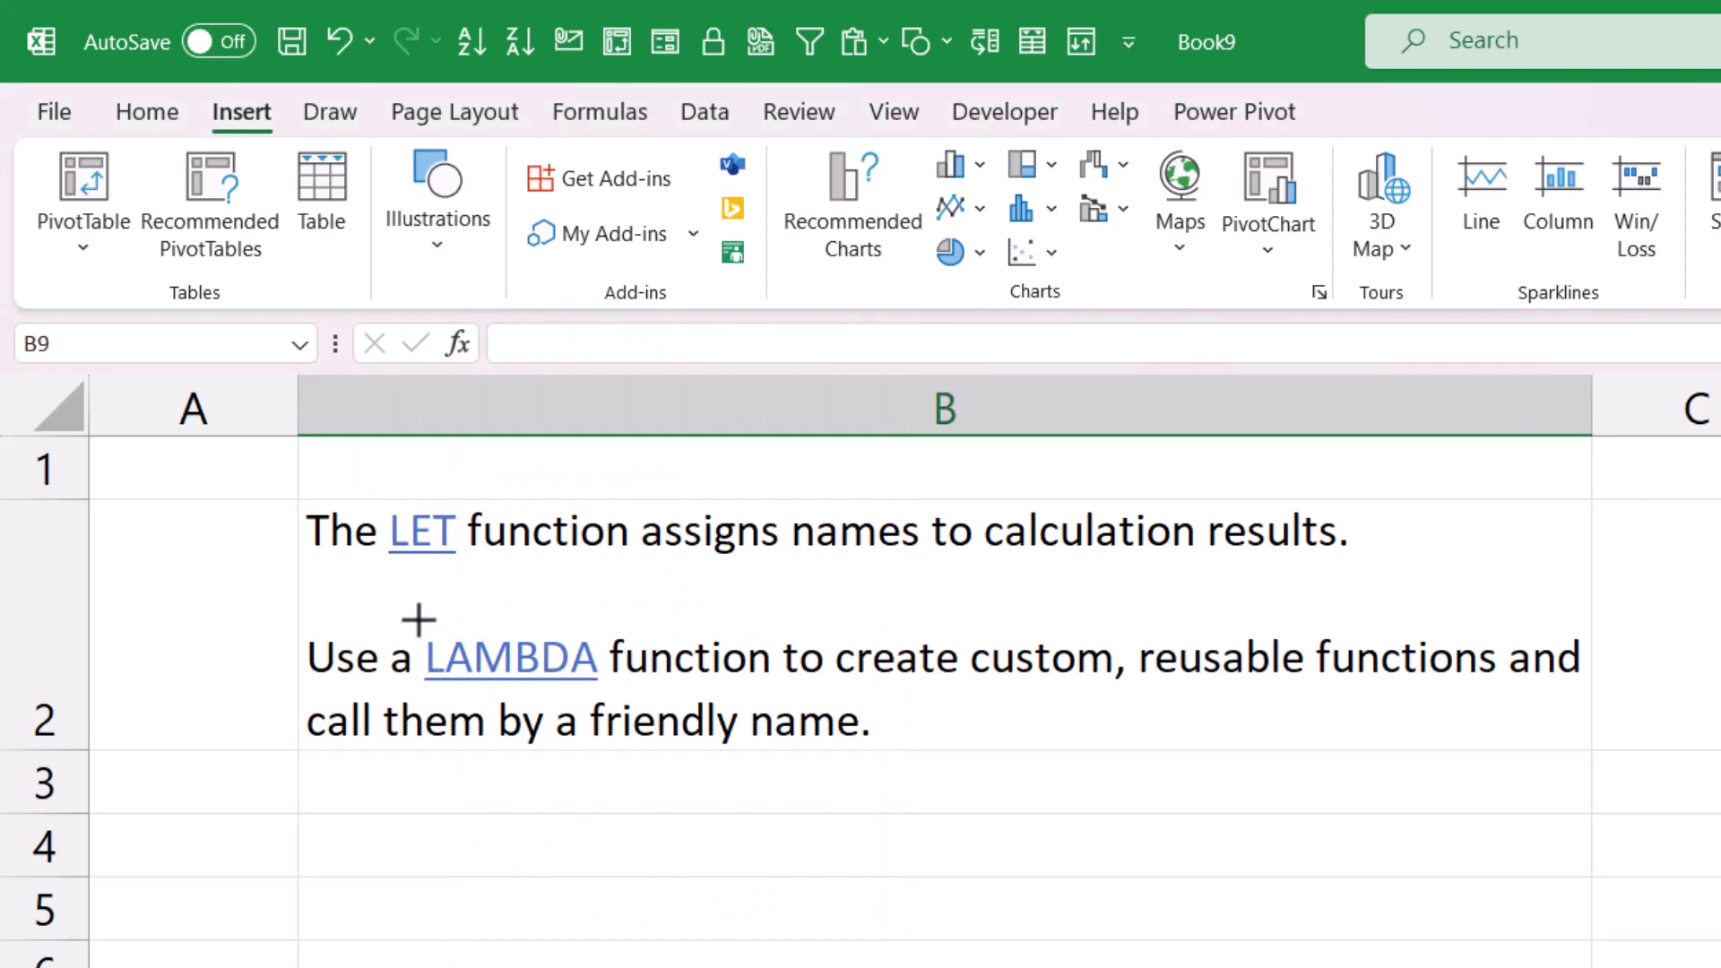
pyautogui.moveTo(422, 631)
pyautogui.mouseDown()
pyautogui.moveTo(433, 674)
pyautogui.moveTo(604, 691)
pyautogui.mouseUp()
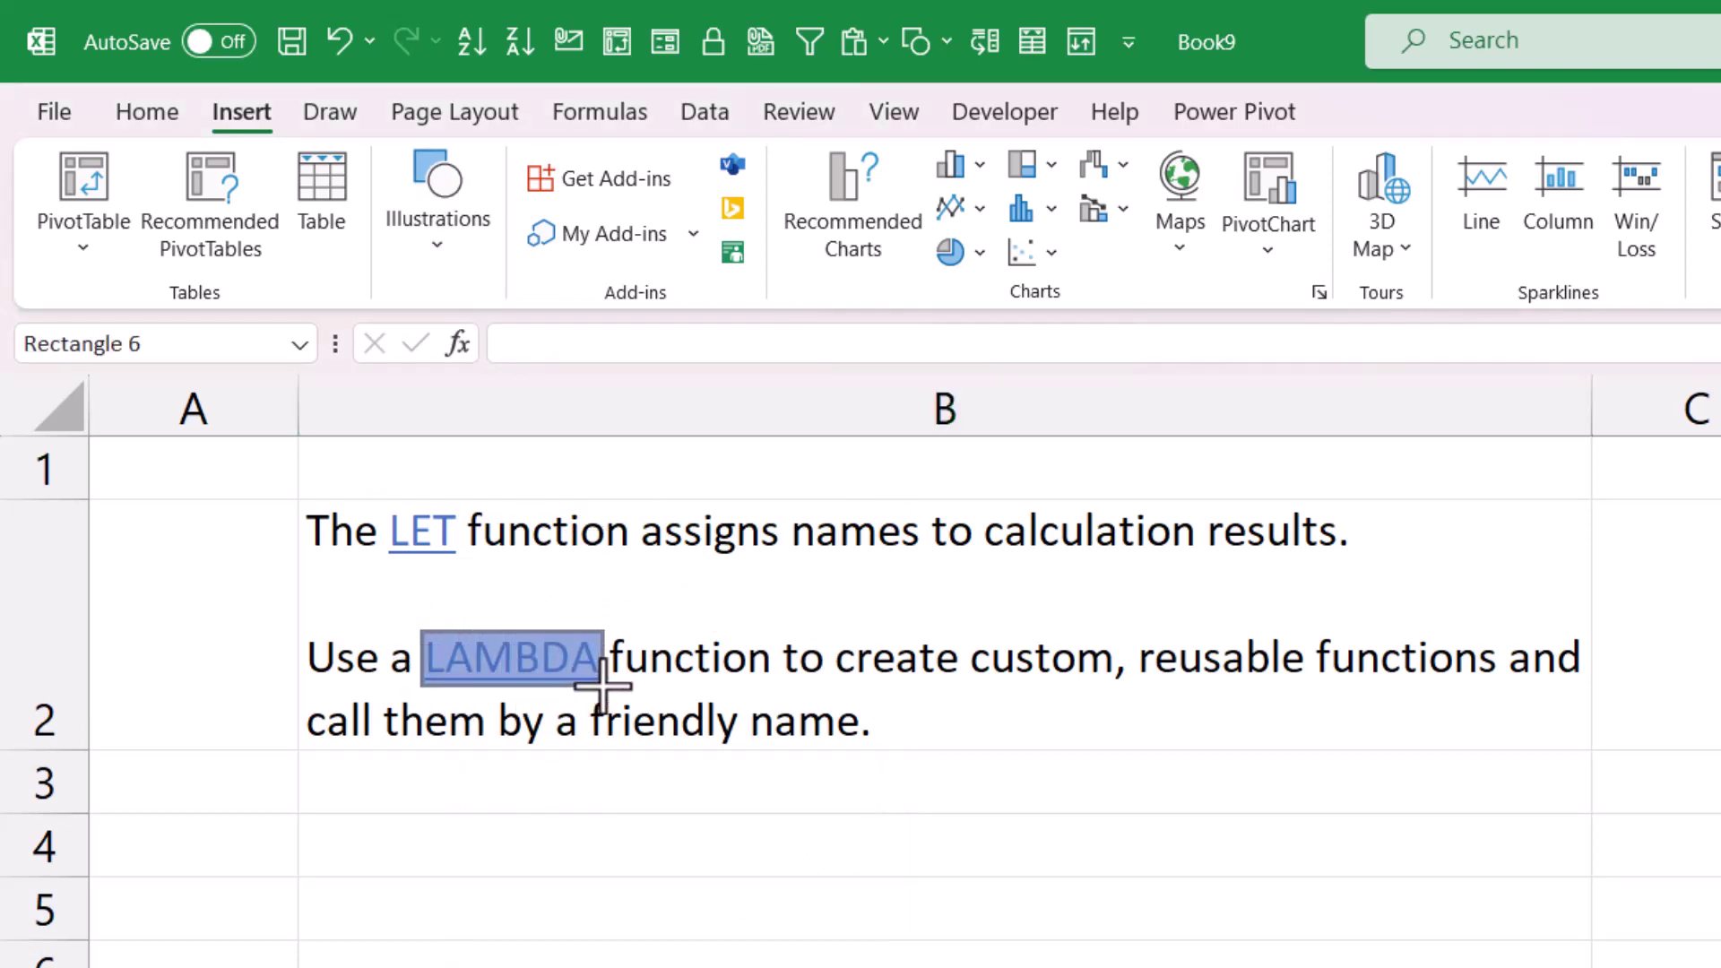
pyautogui.hotkey('ctrl', 'k')
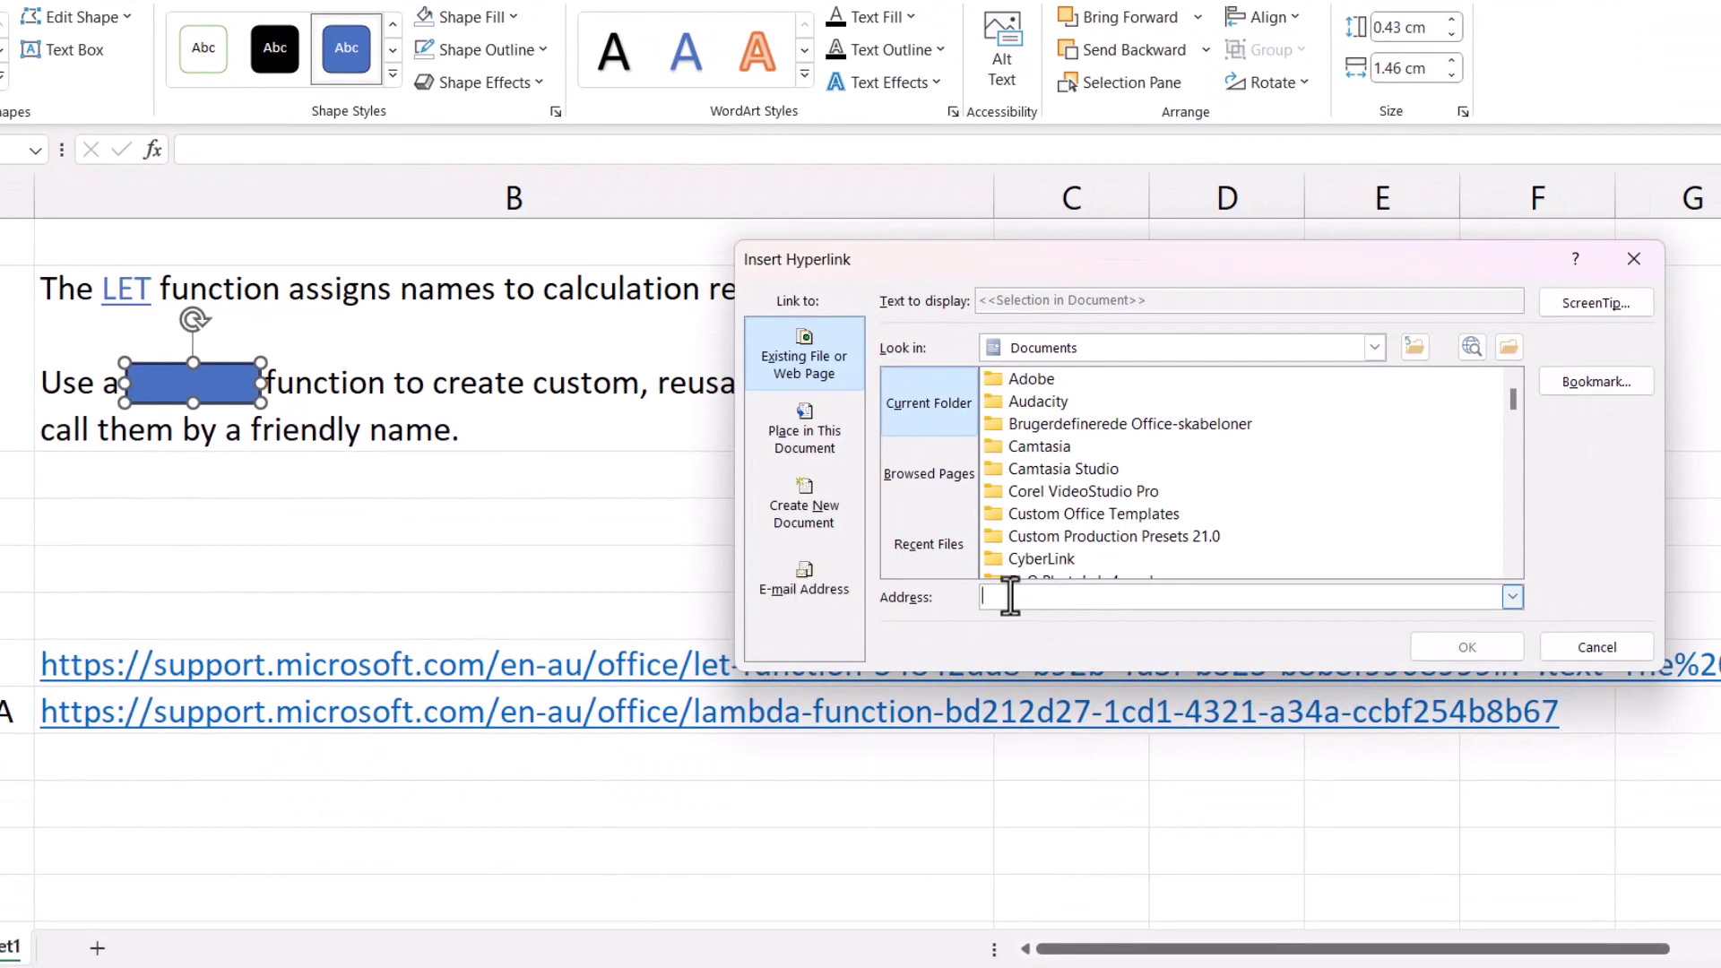
pyautogui.hotkey('ctrl', 'v')
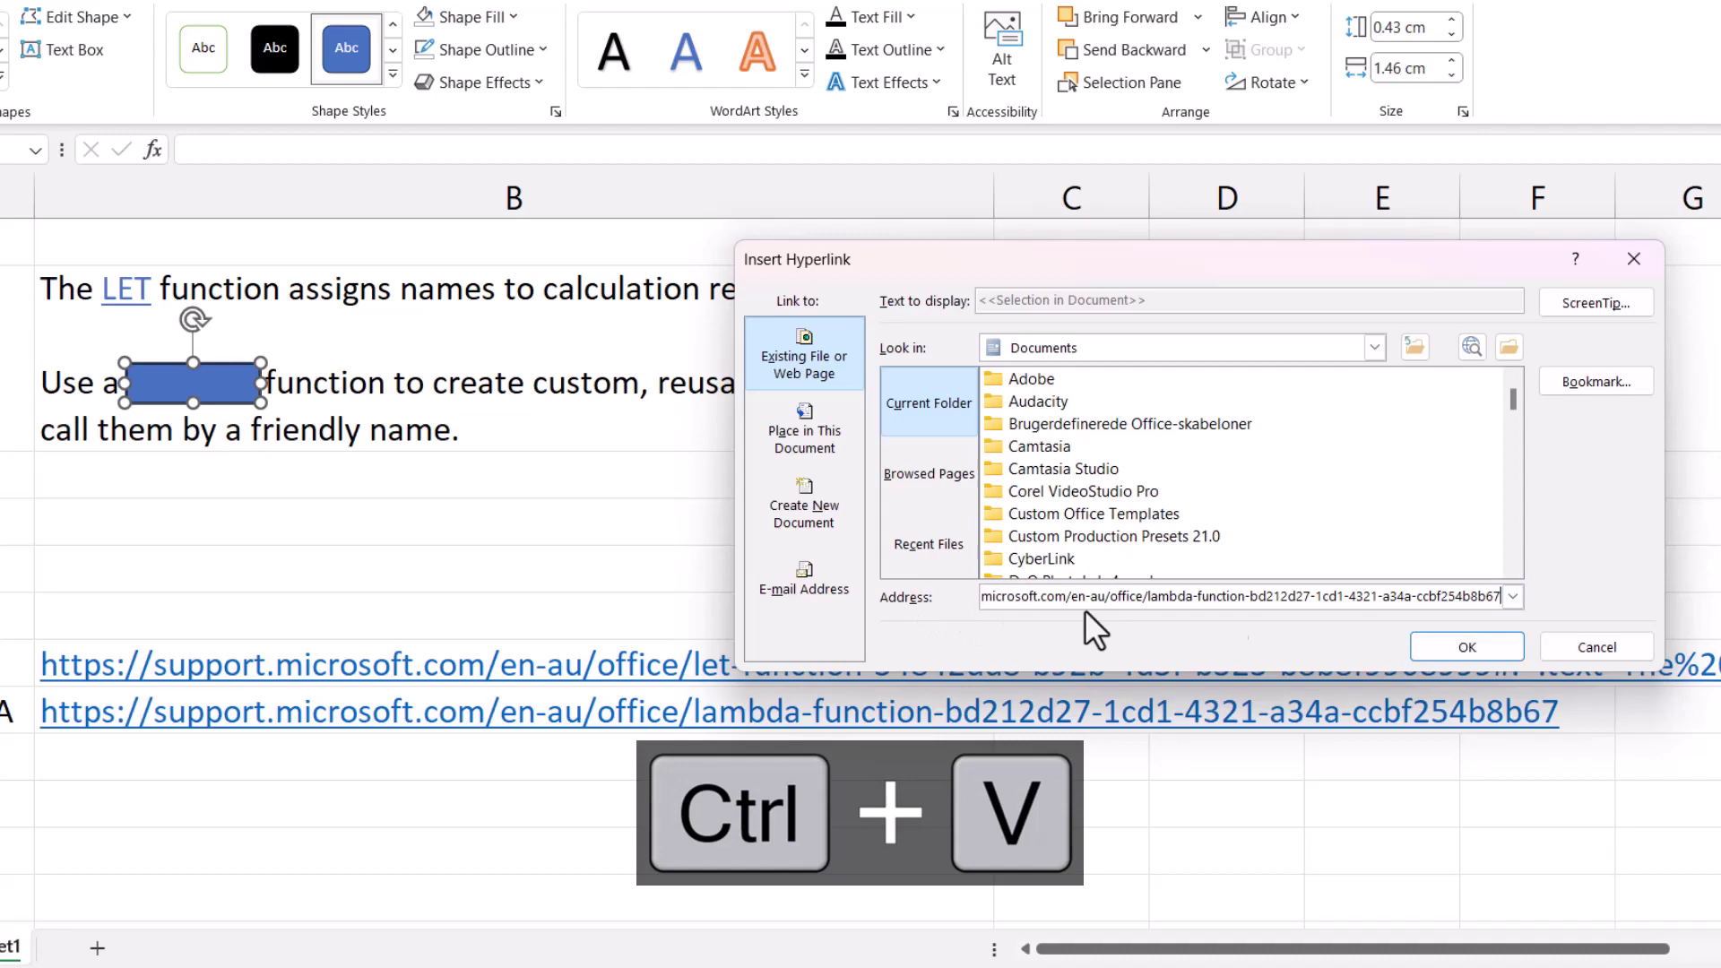
pyautogui.click(1439, 647)
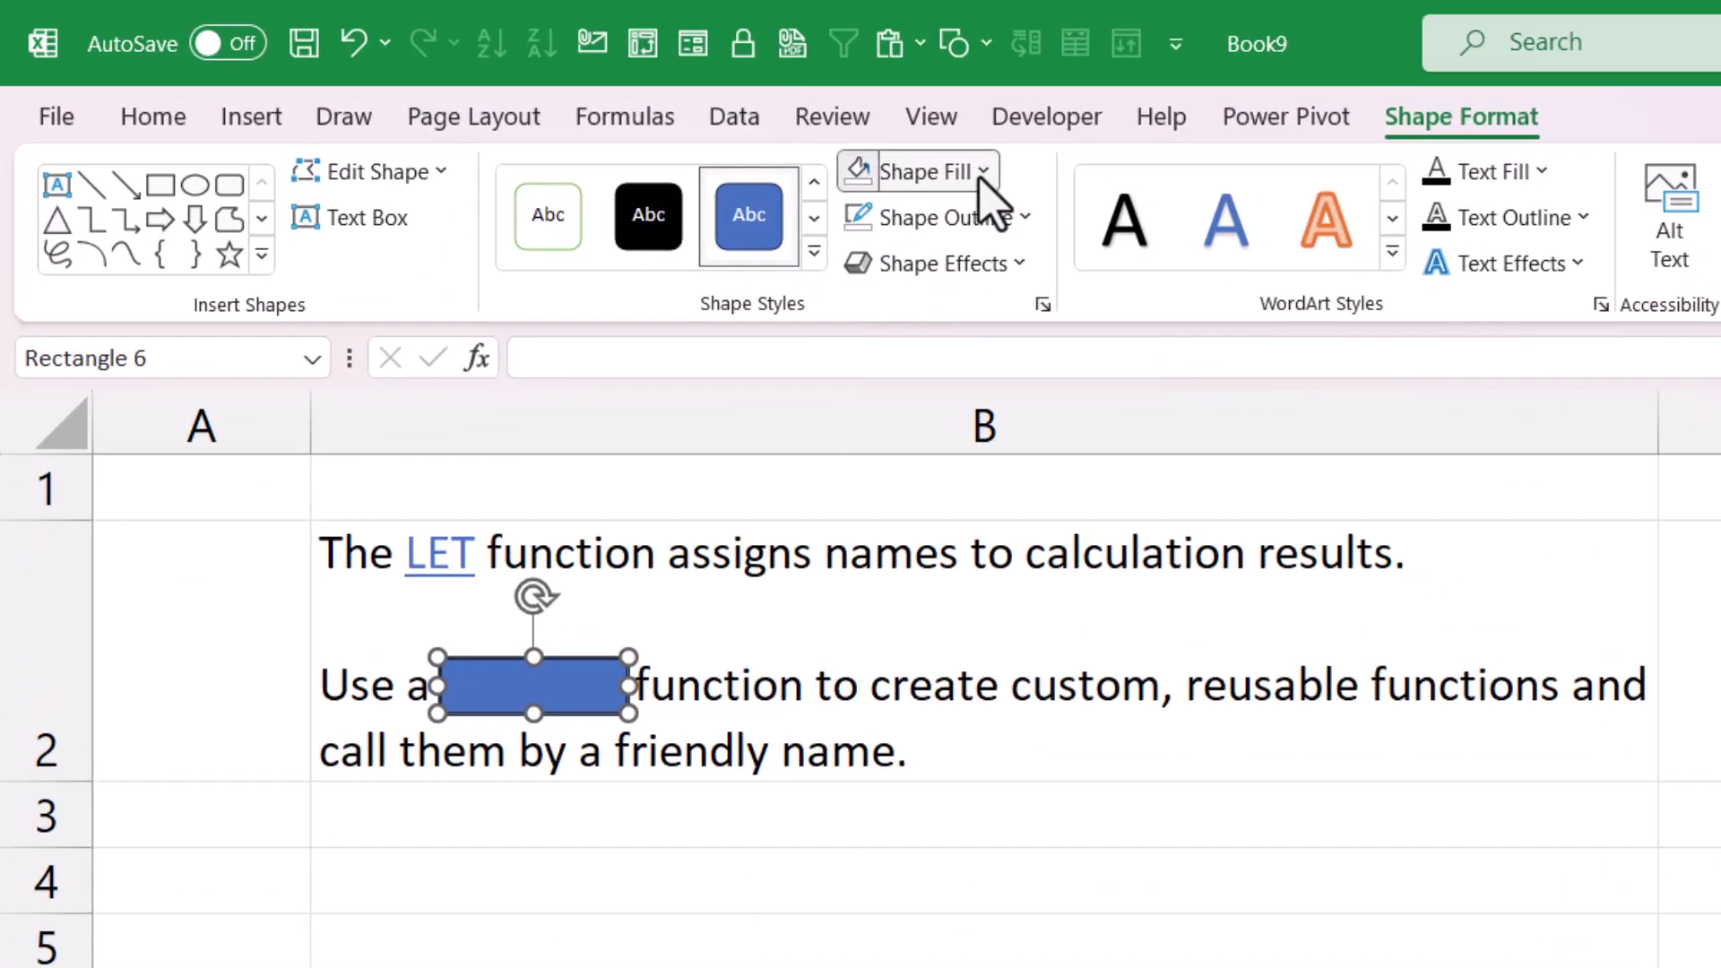
# Set the LAMBDA rectangle to No Fill and No Outline, then deselect it.
pyautogui.click(650, 114)
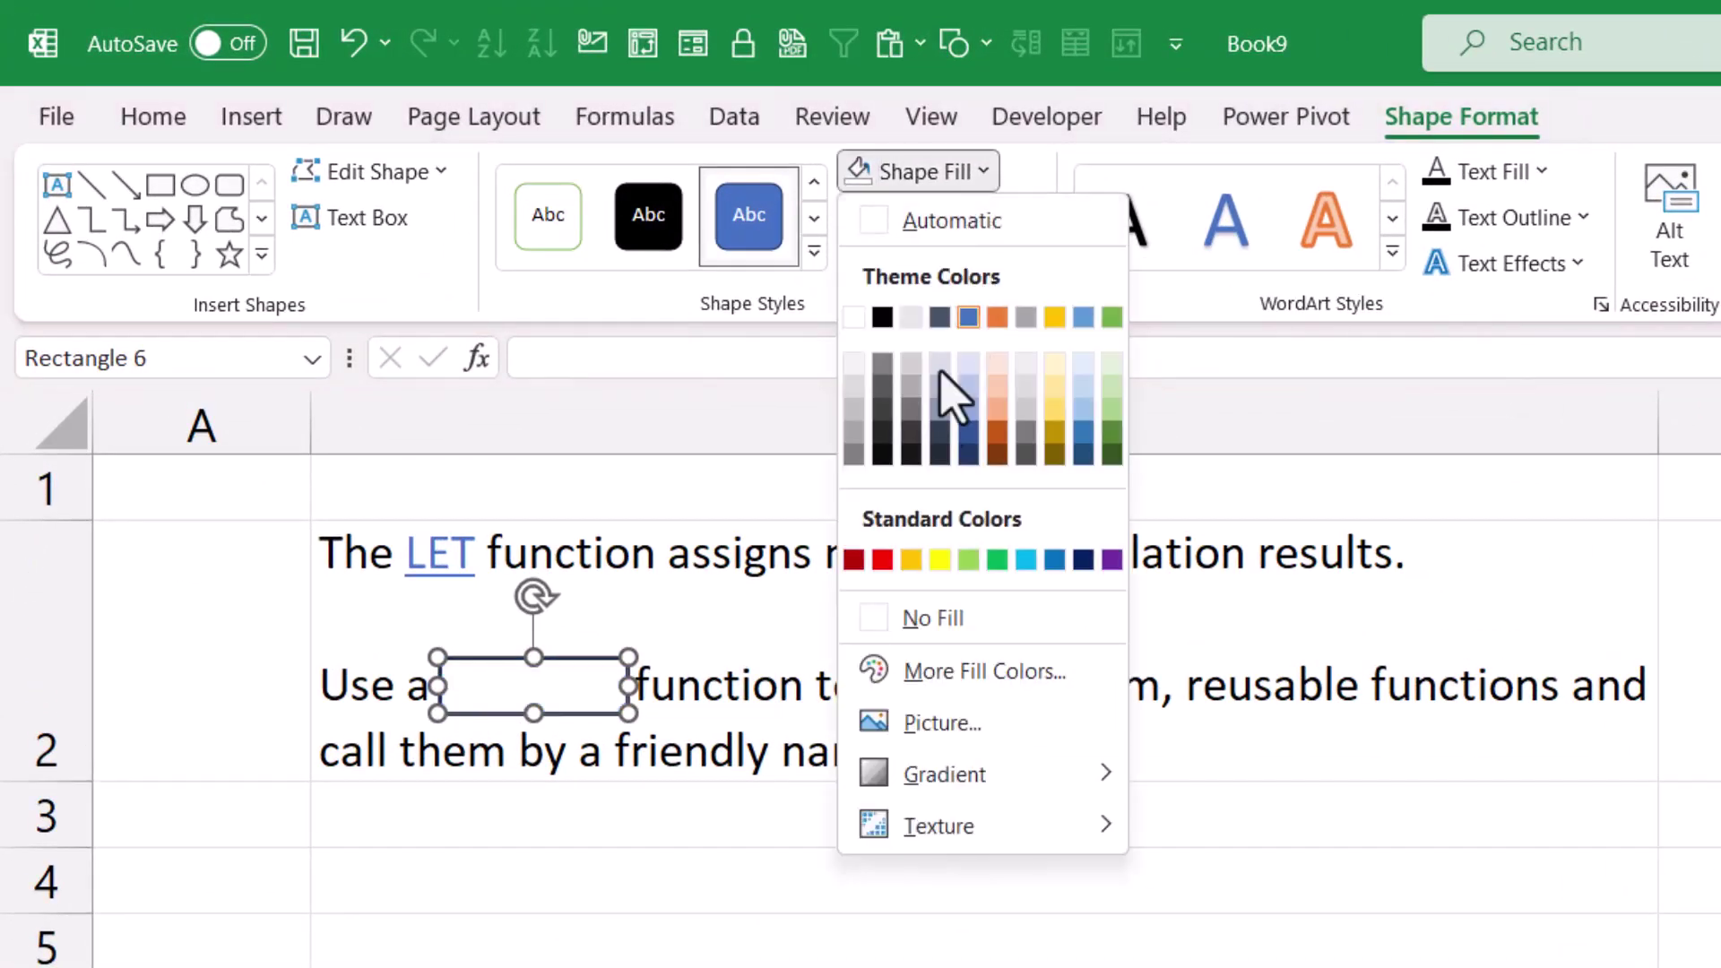
pyautogui.click(937, 621)
pyautogui.click(1002, 240)
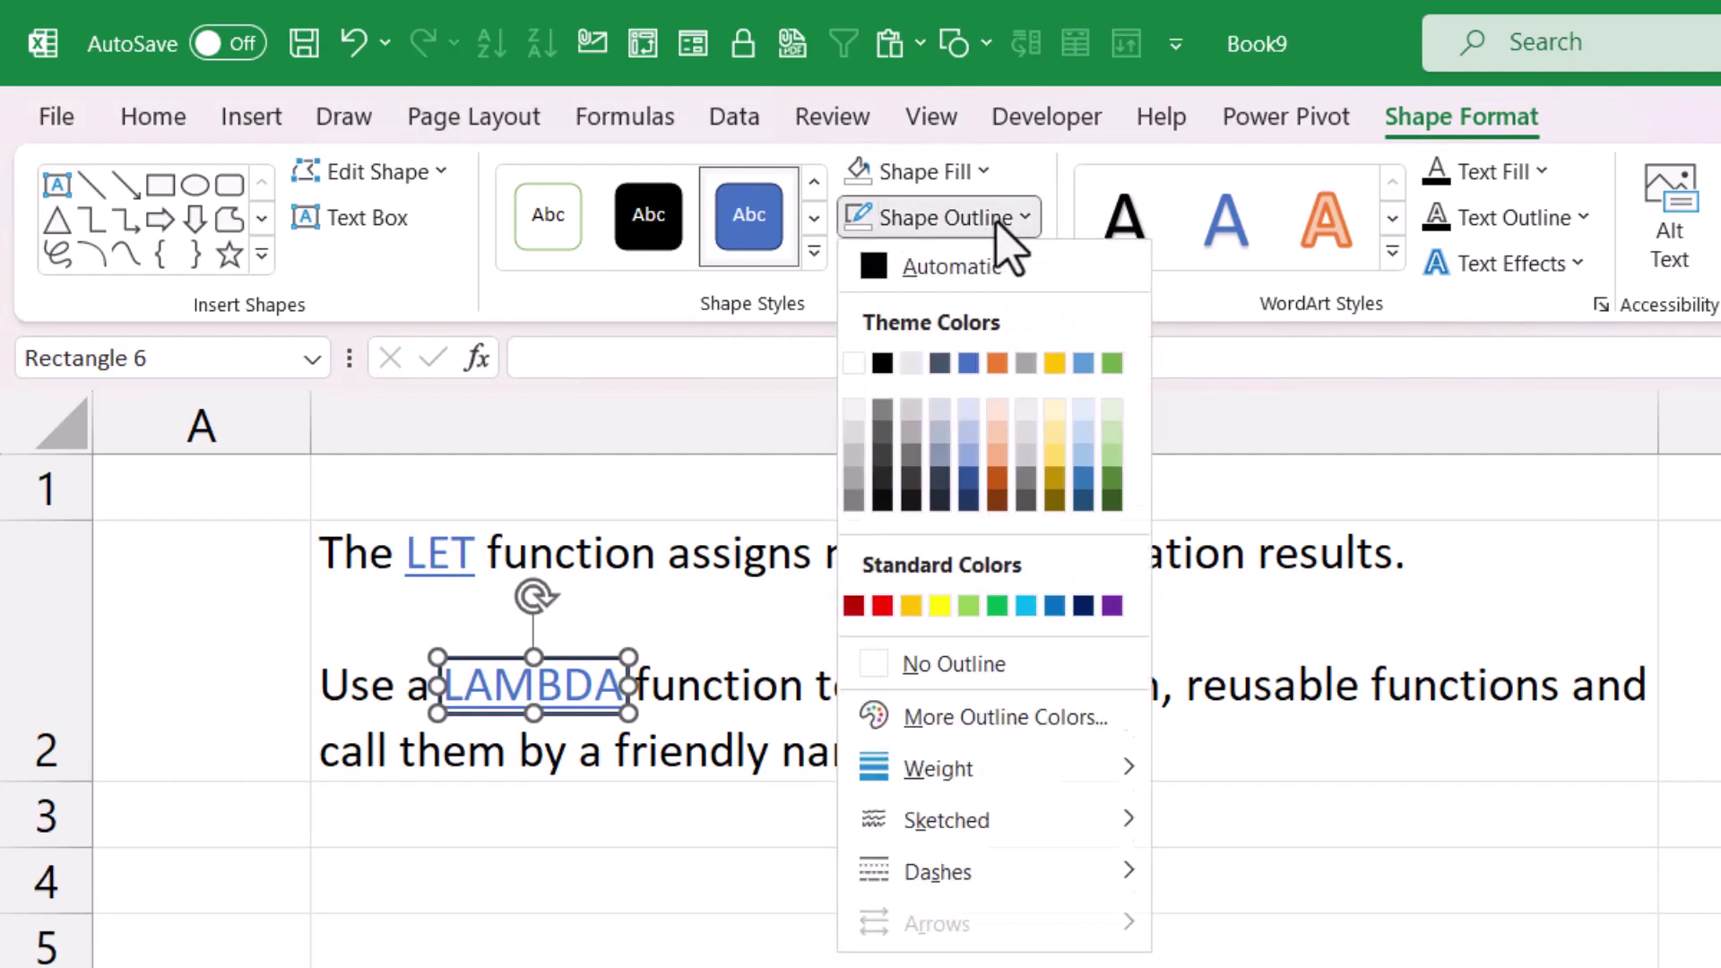
pyautogui.click(995, 664)
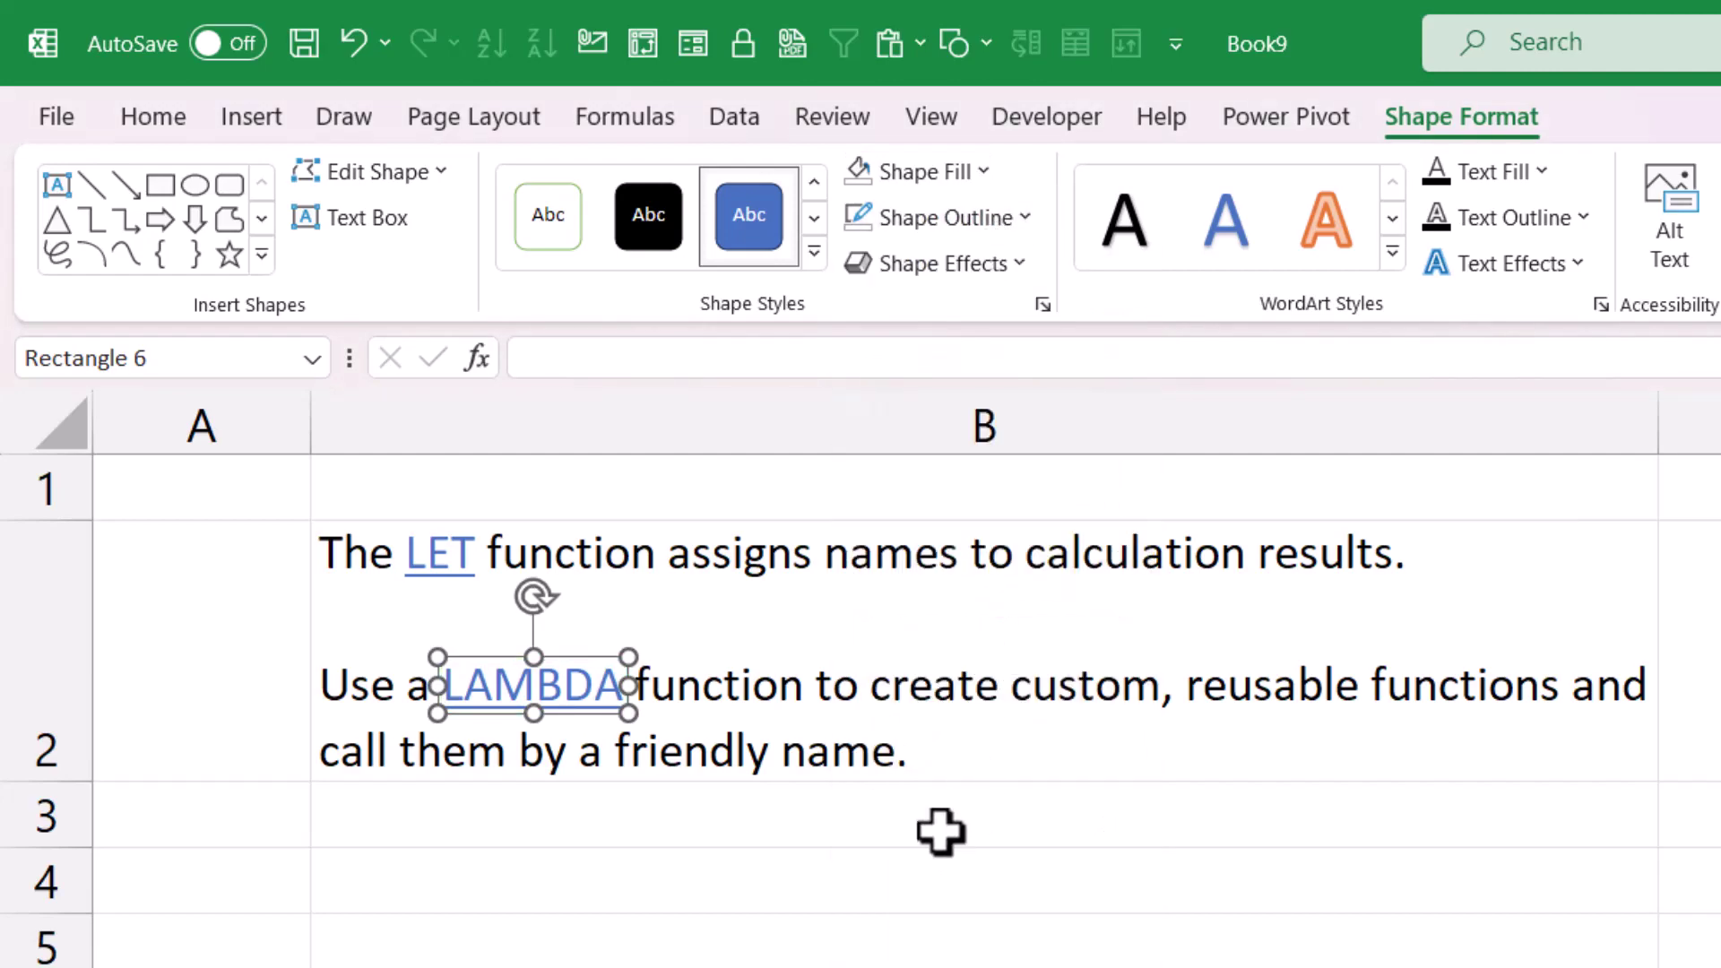
pyautogui.click(939, 832)
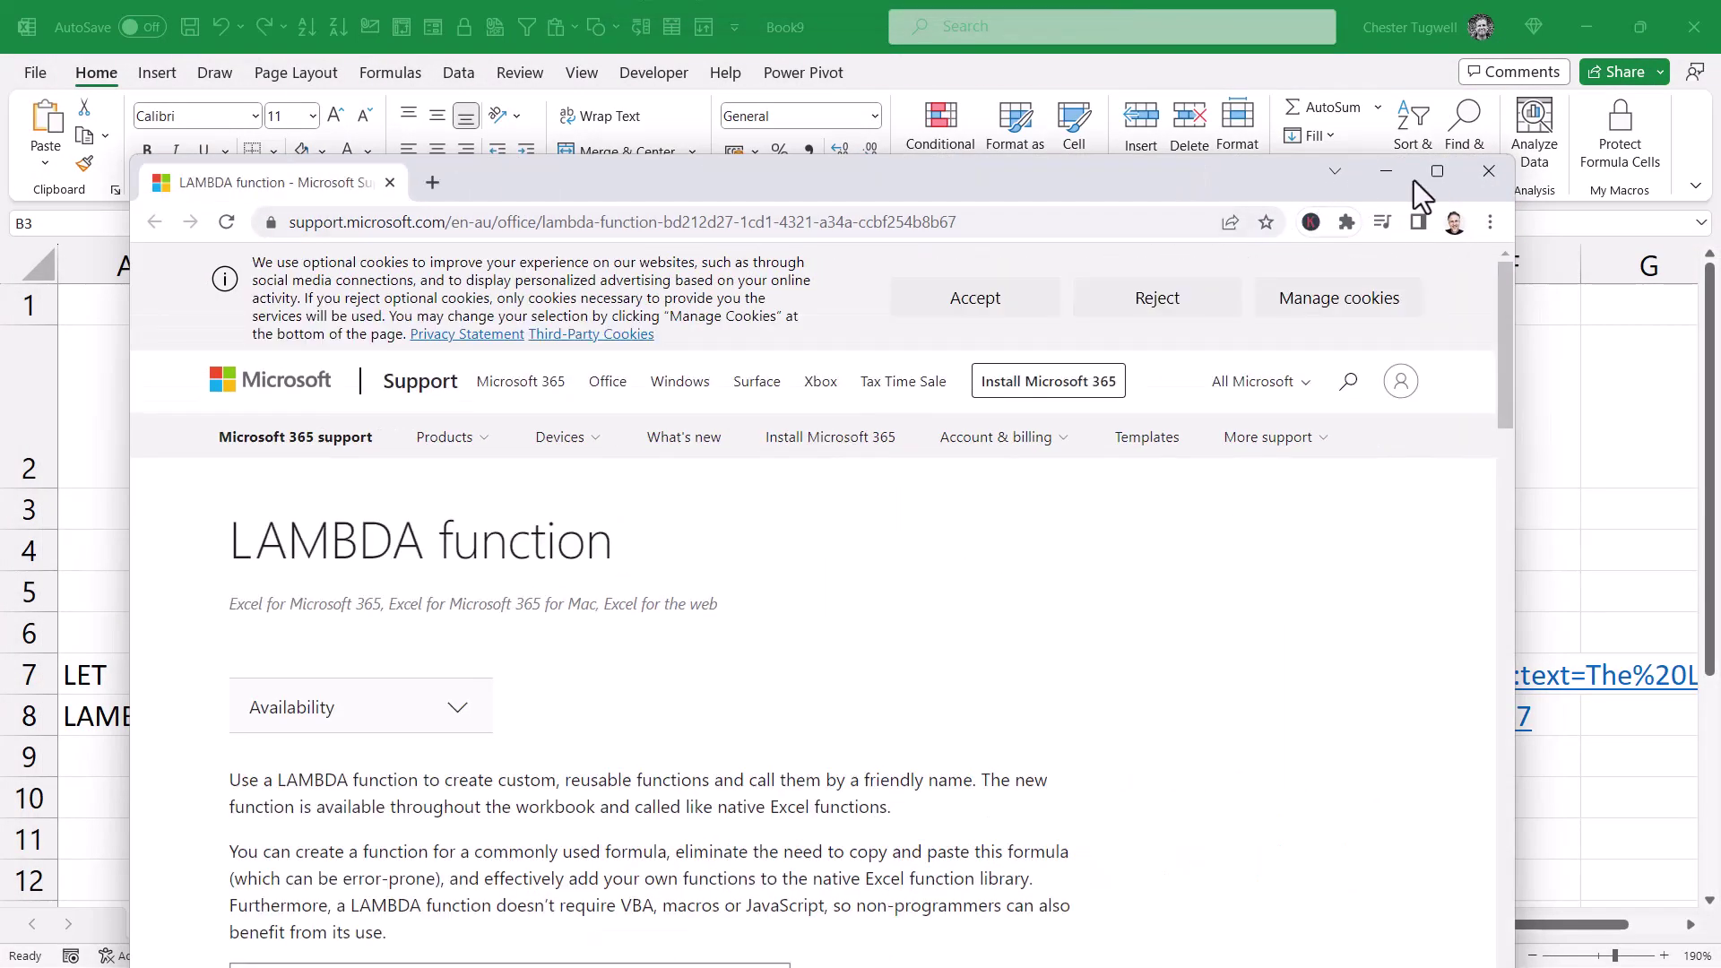
pyautogui.click(1489, 170)
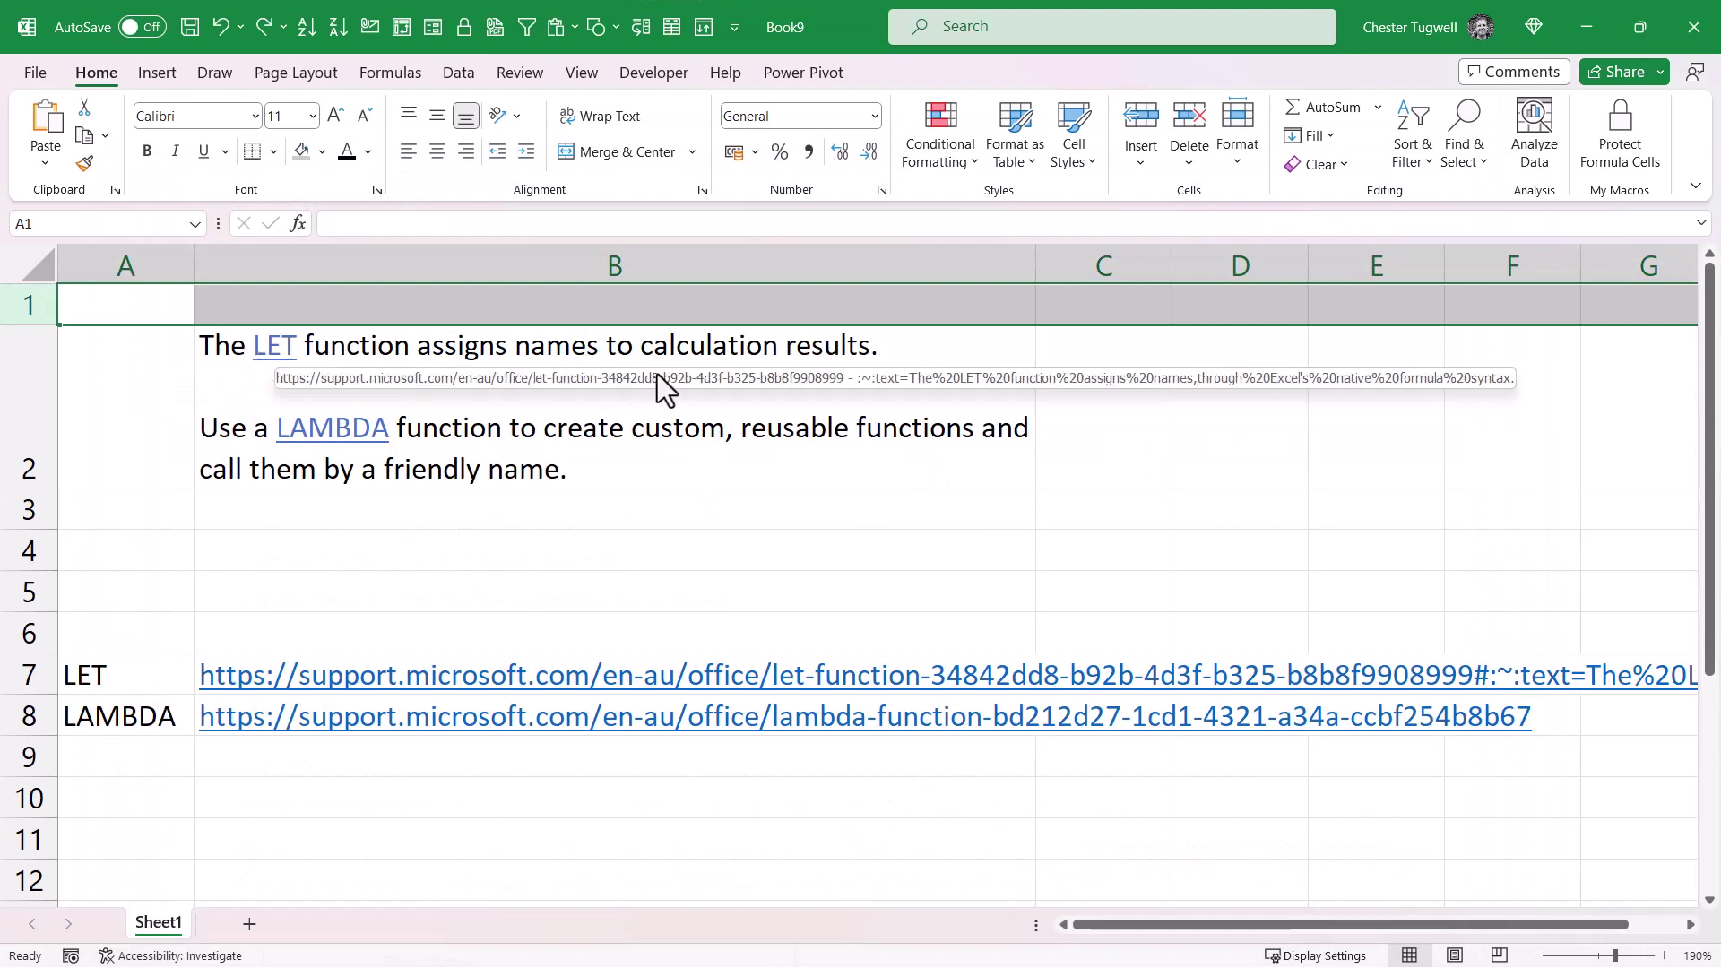
# Insert a blank row above row 1.
pyautogui.click(143, 455)
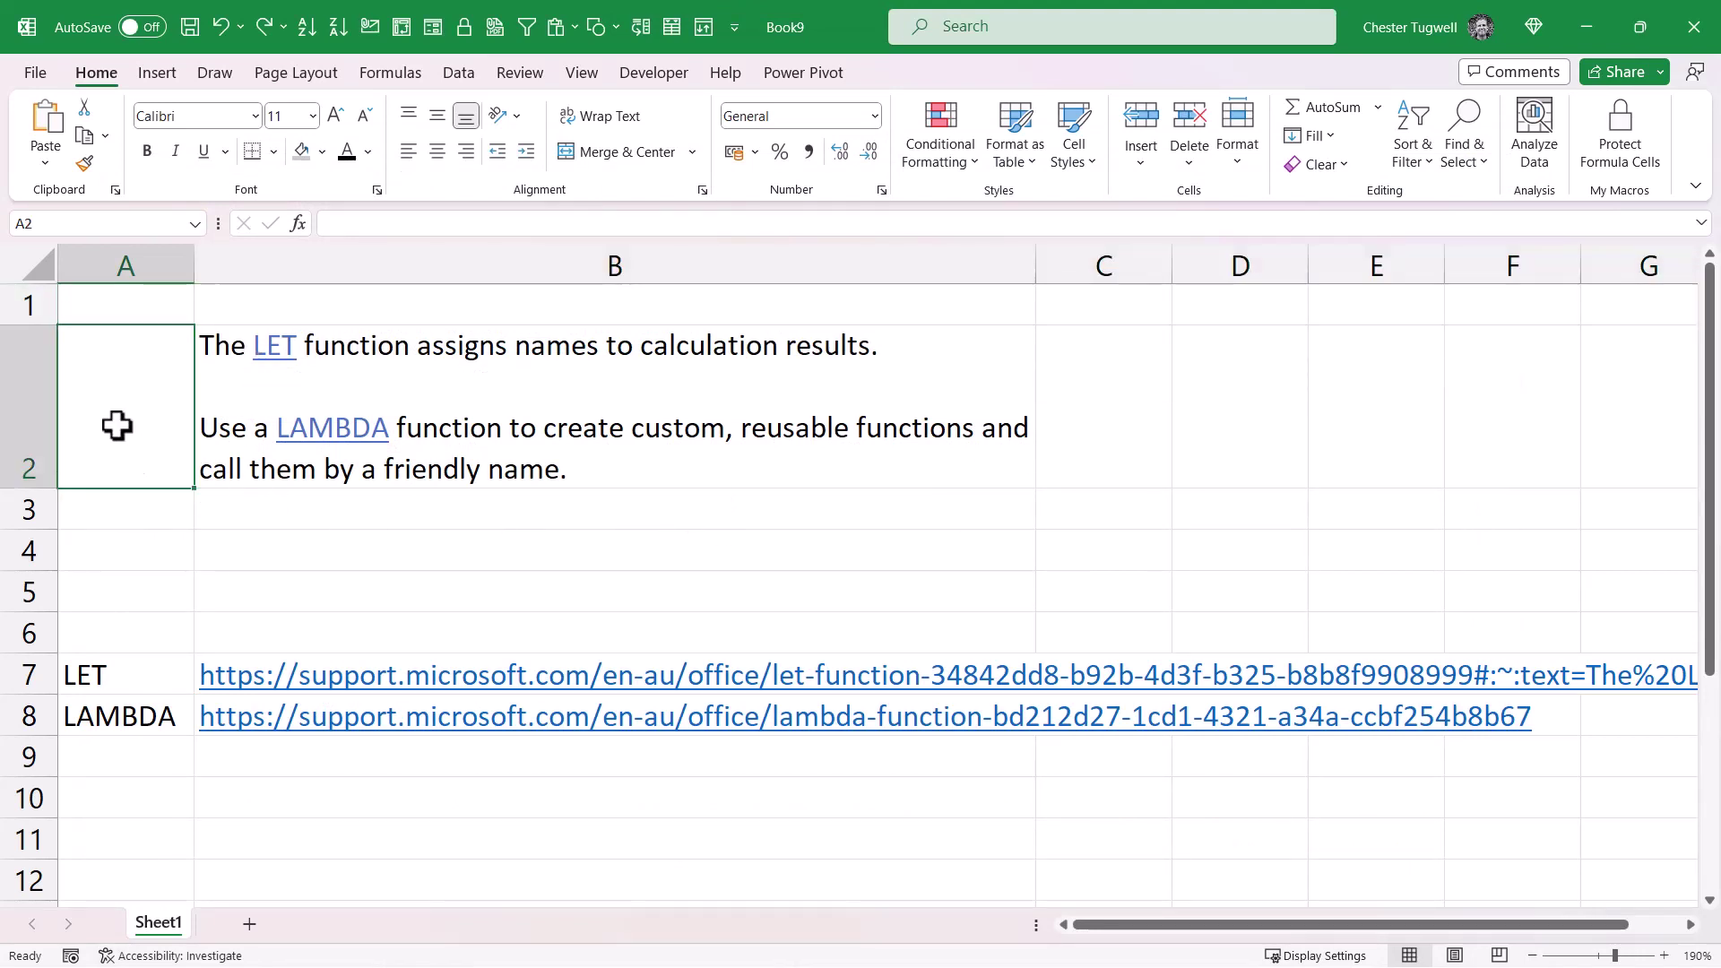
pyautogui.click(27, 303)
pyautogui.rightClick(28, 308)
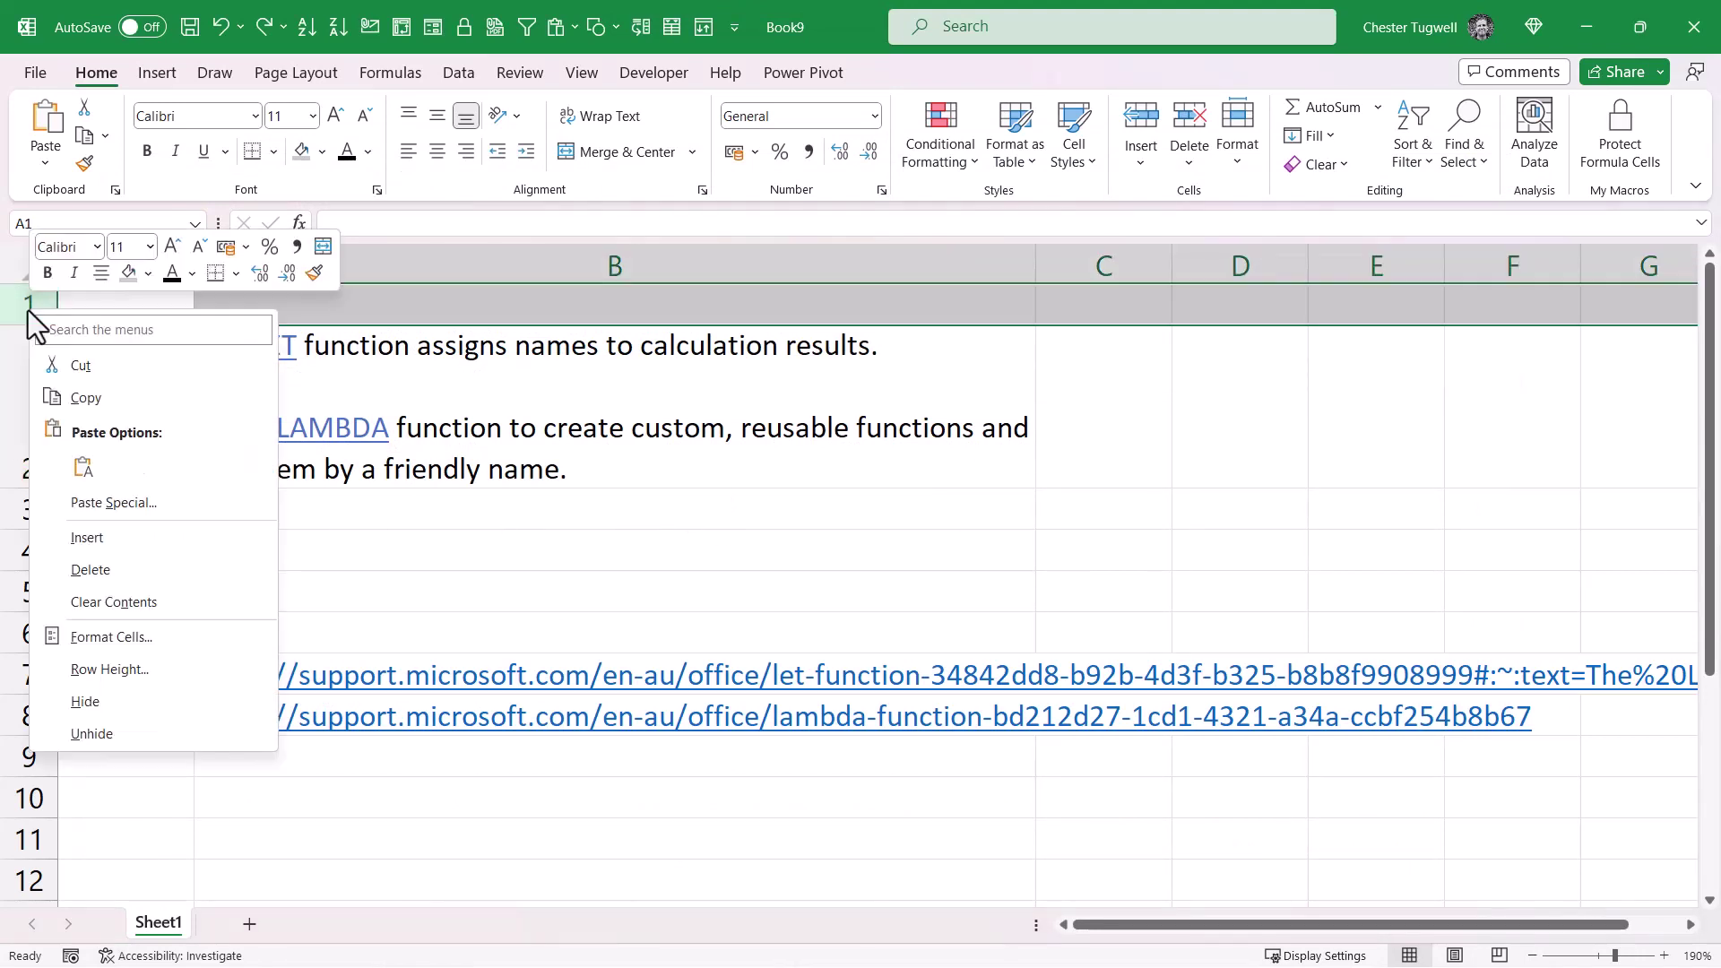
pyautogui.click(86, 538)
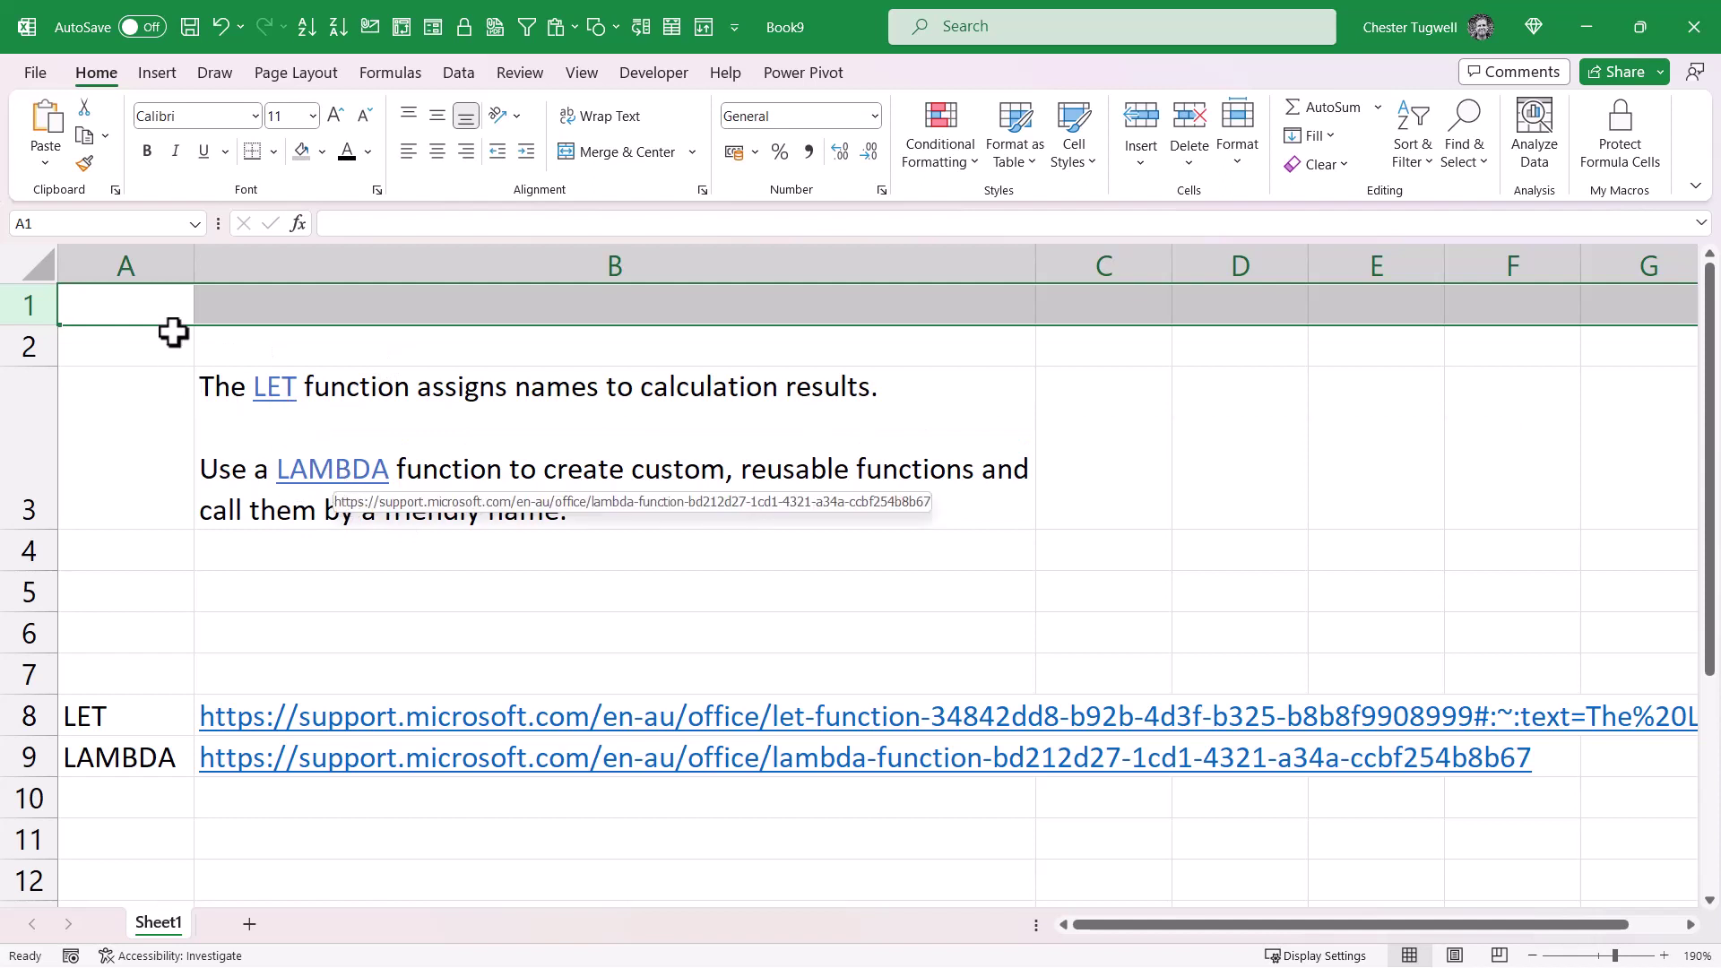
# Insert a blank column before column A.
pyautogui.click(140, 262)
pyautogui.rightClick(140, 269)
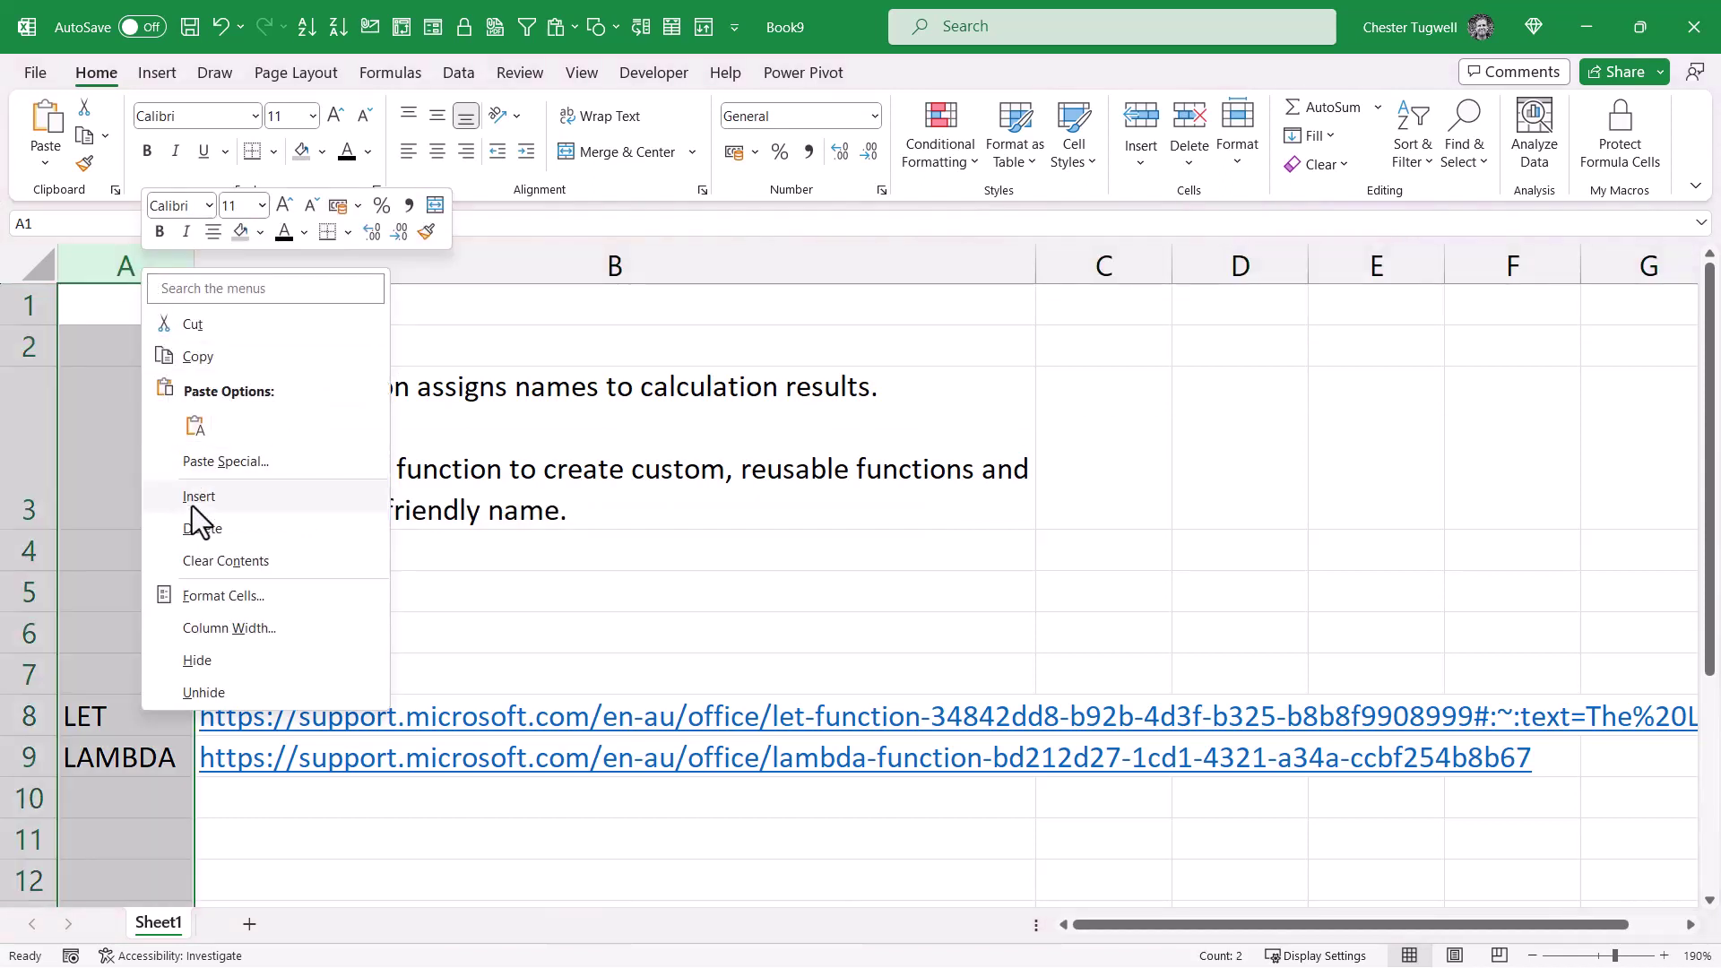
pyautogui.click(192, 503)
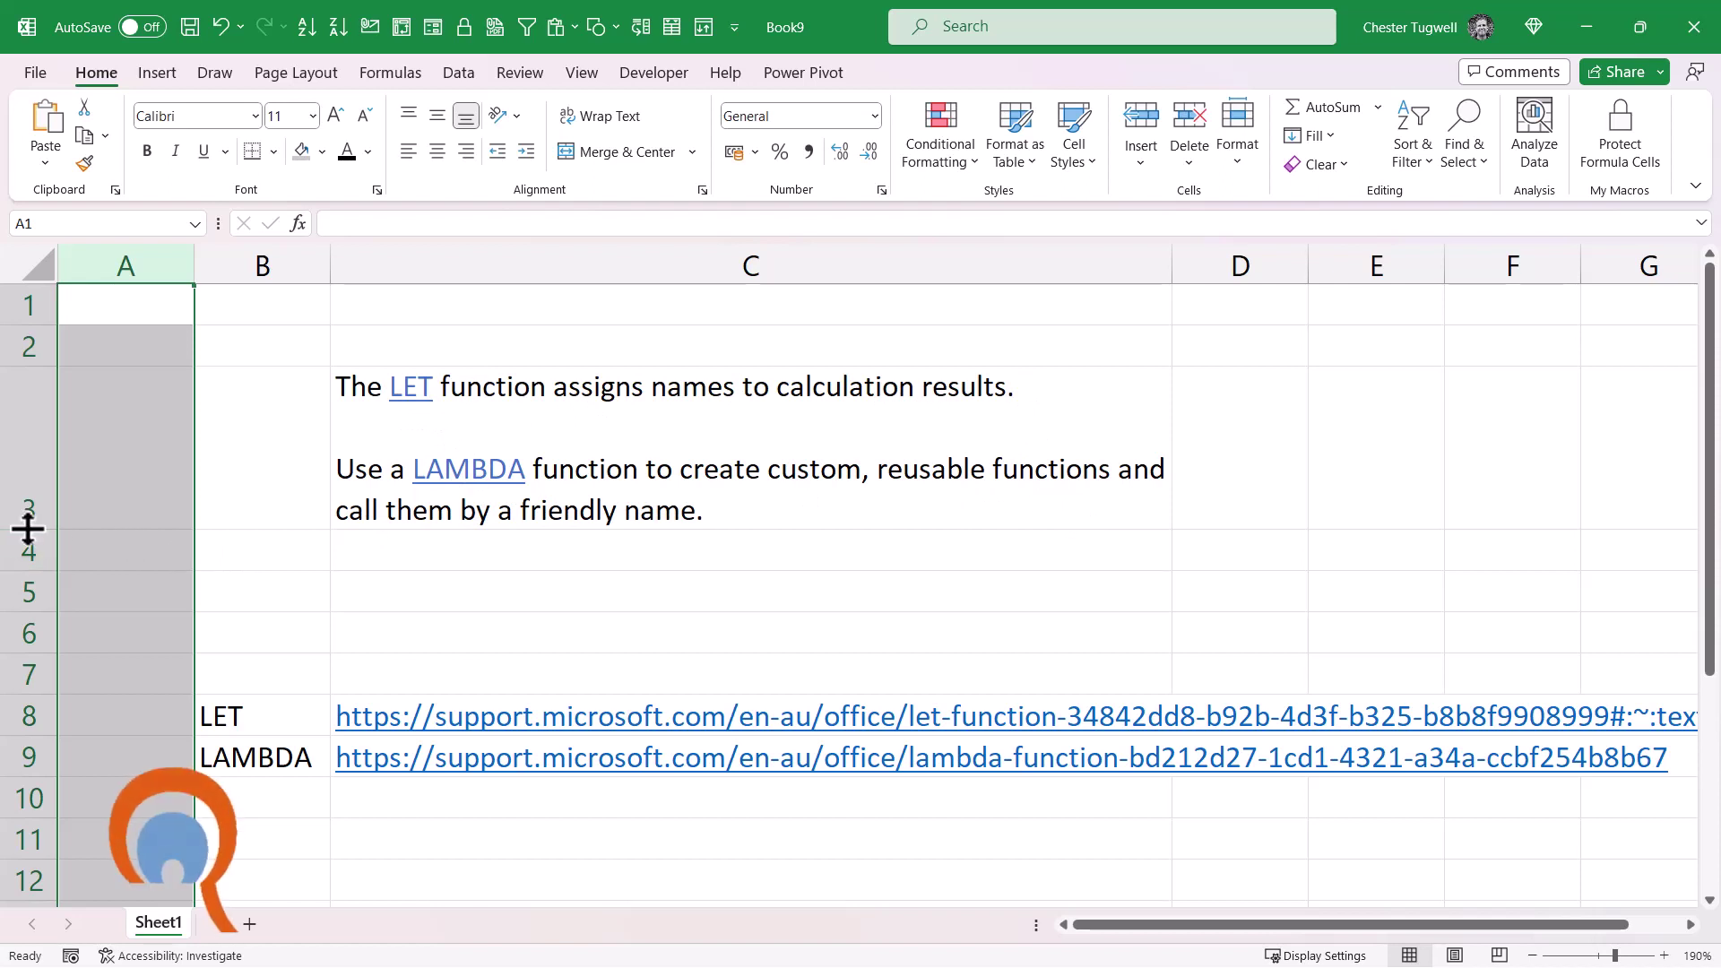
pyautogui.click(249, 571)
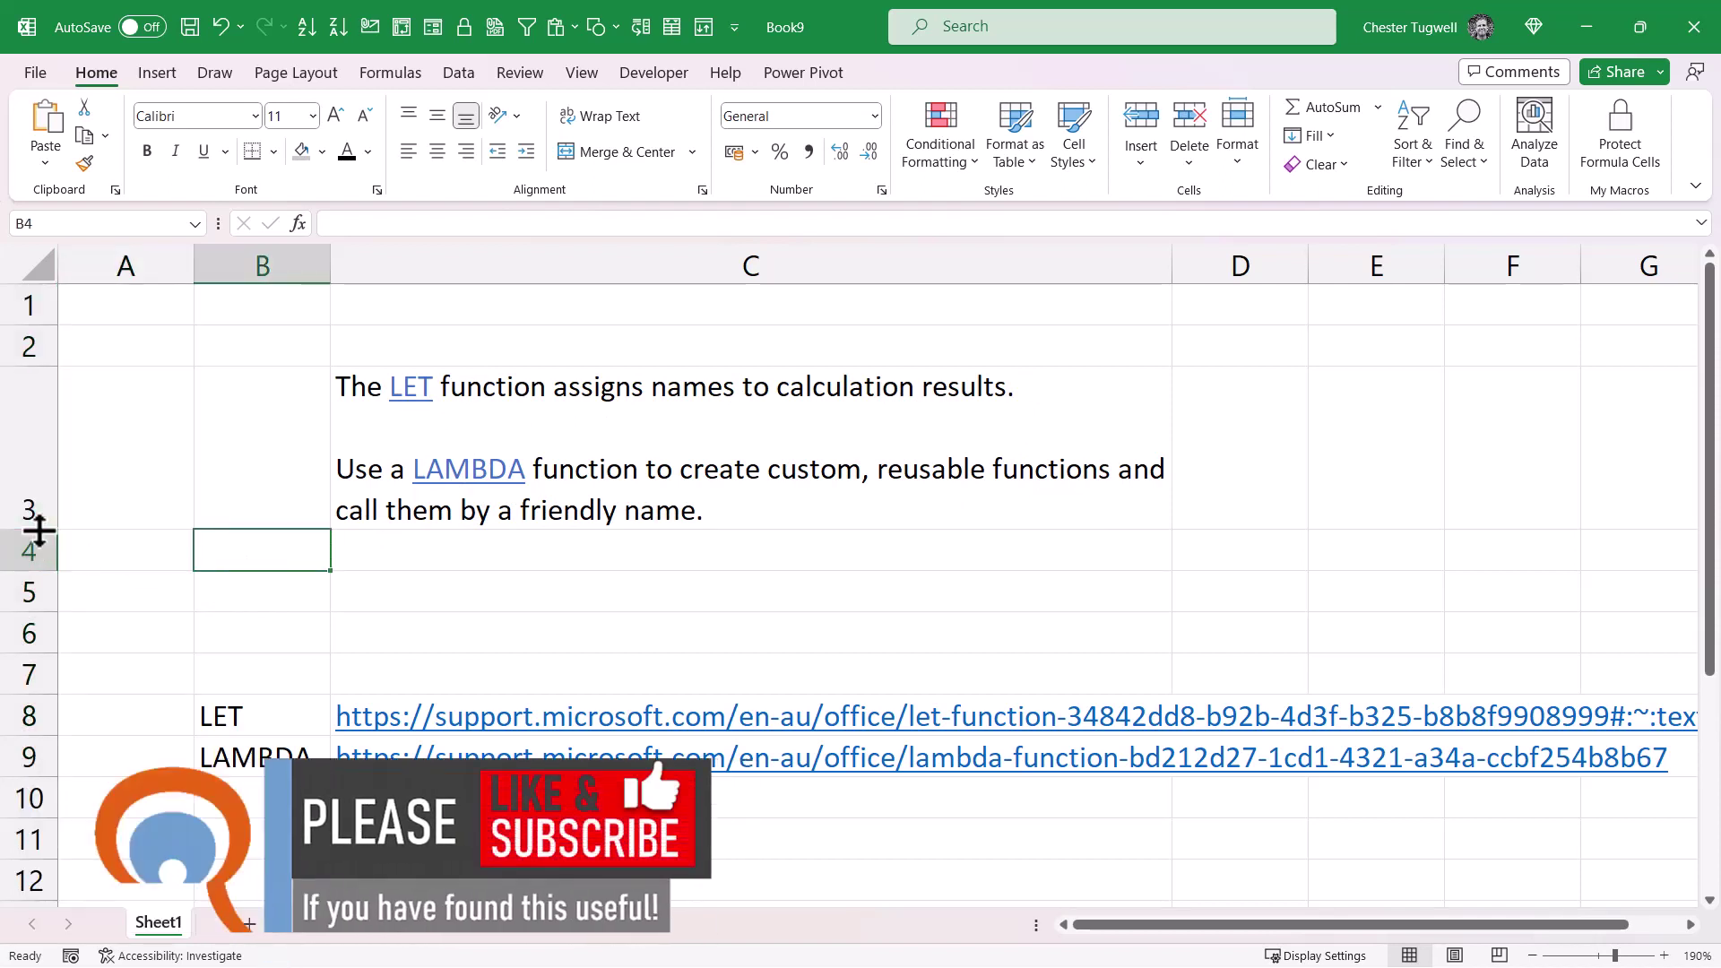
pyautogui.moveTo(39, 530); pyautogui.dragTo(39, 654)
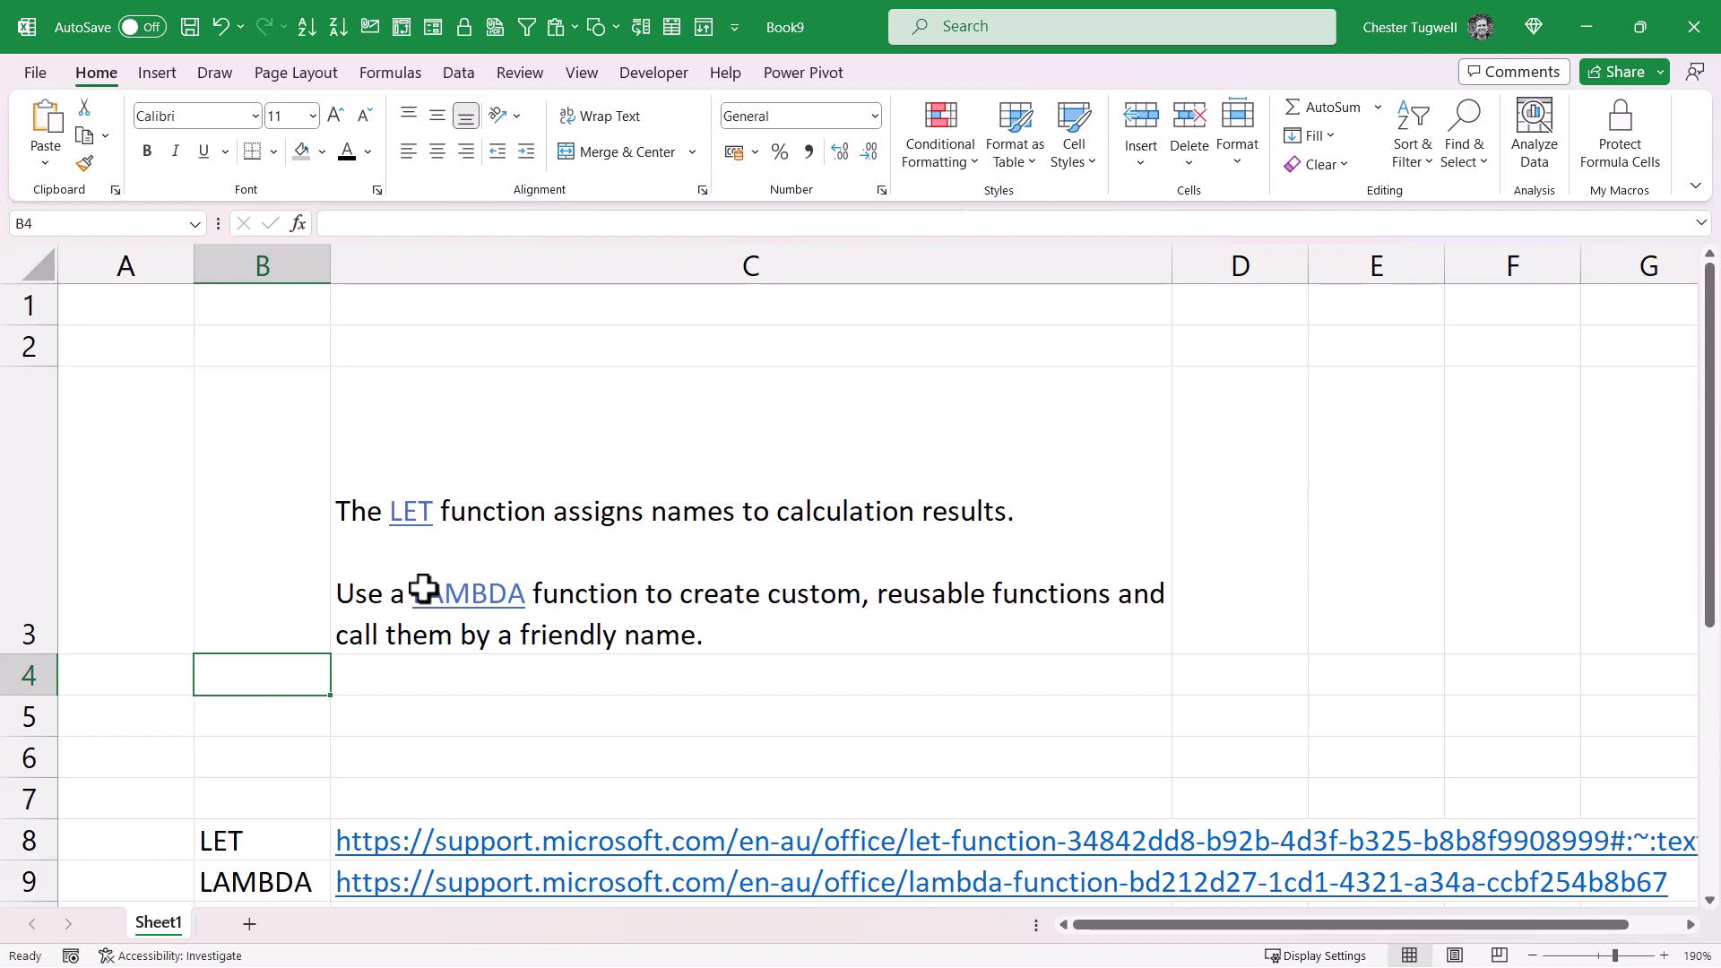
pyautogui.doubleClick(34, 654)
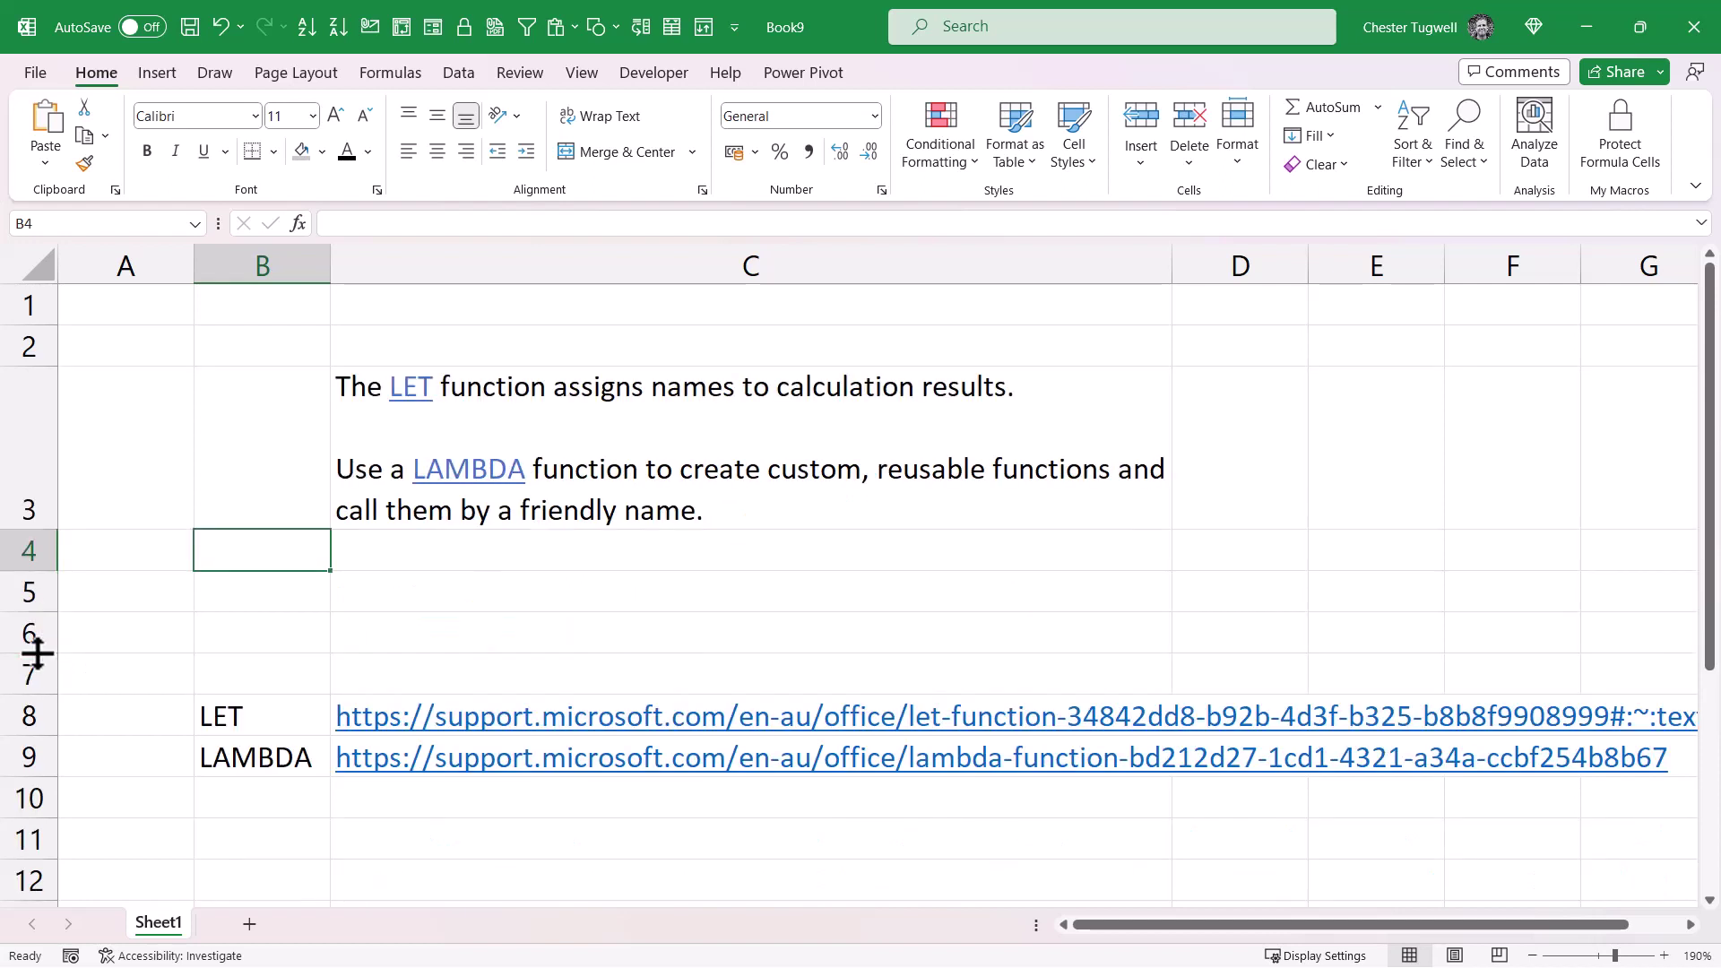
# Test the LAMBDA link, then clear the helper URL cells B8:C9.
pyautogui.click(453, 481)
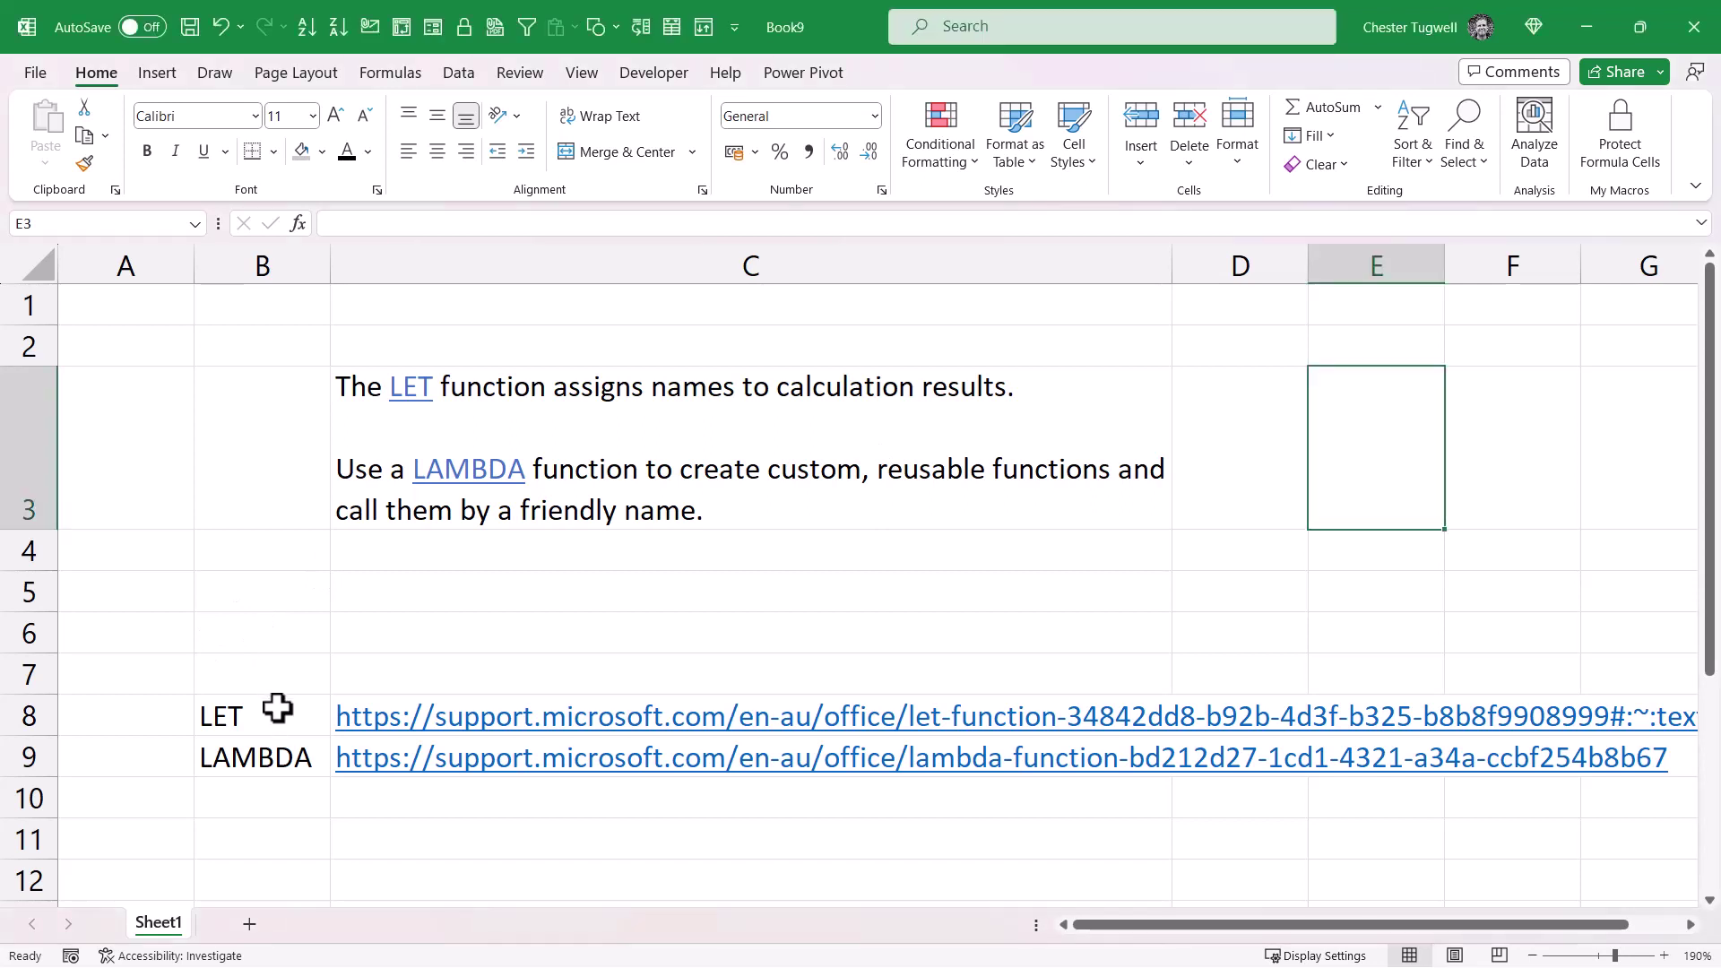
pyautogui.moveTo(269, 708); pyautogui.dragTo(441, 757)
pyautogui.press('Delete')
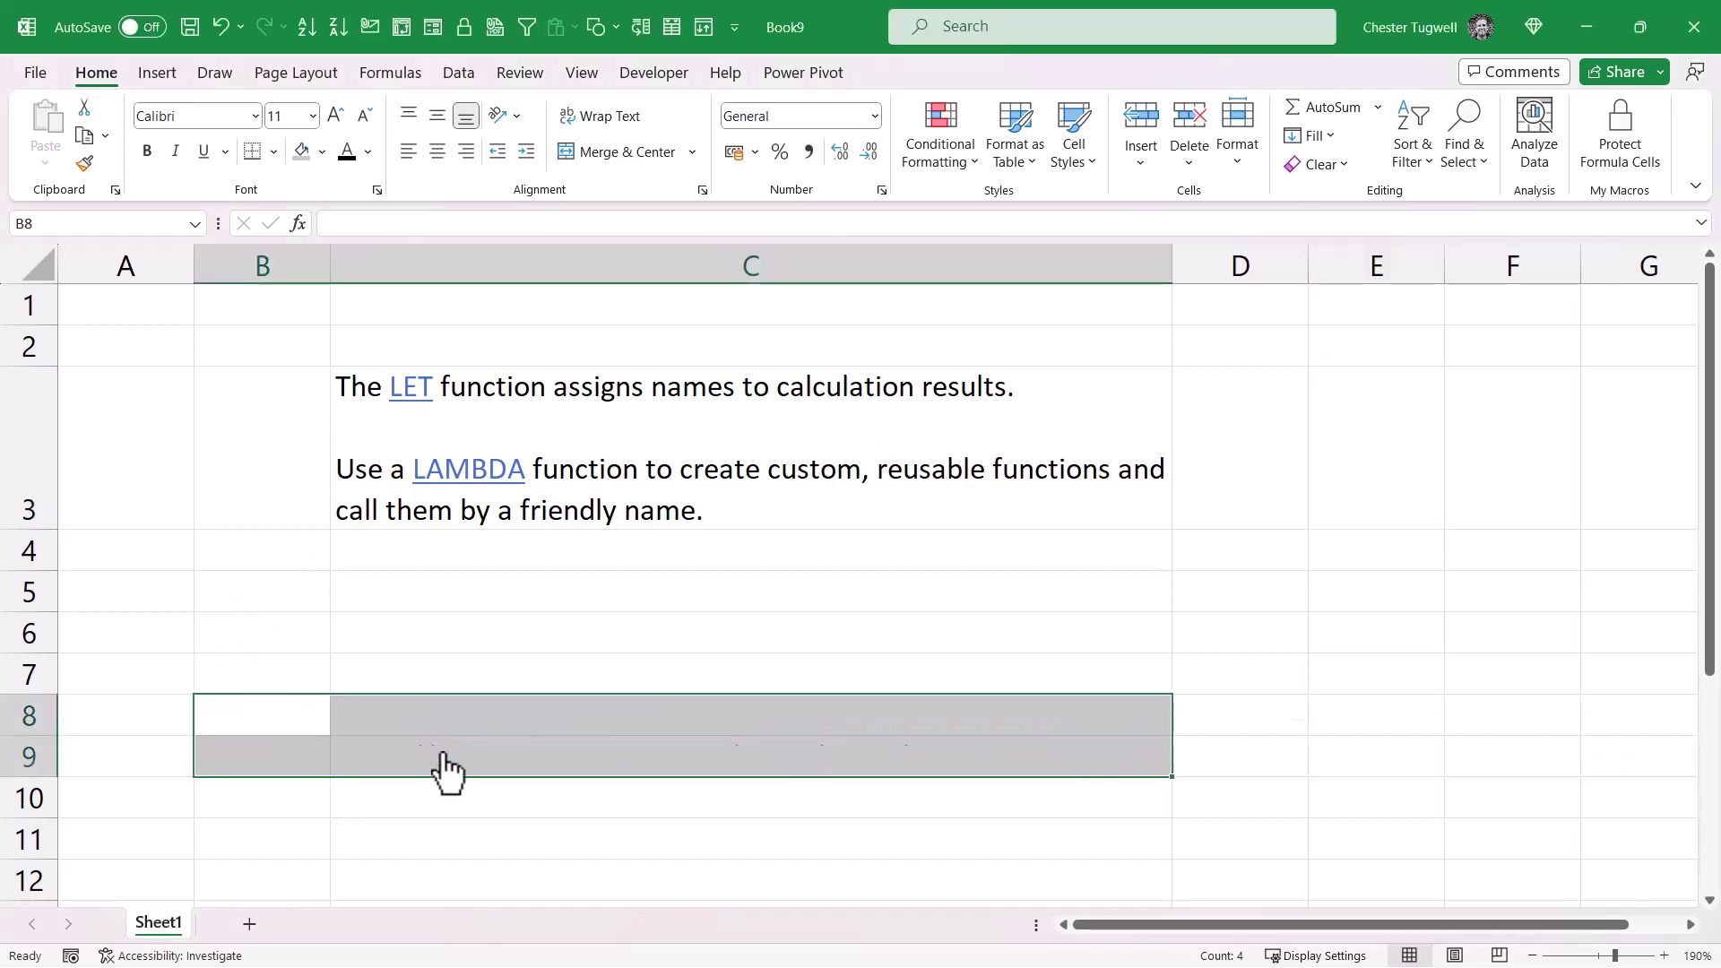